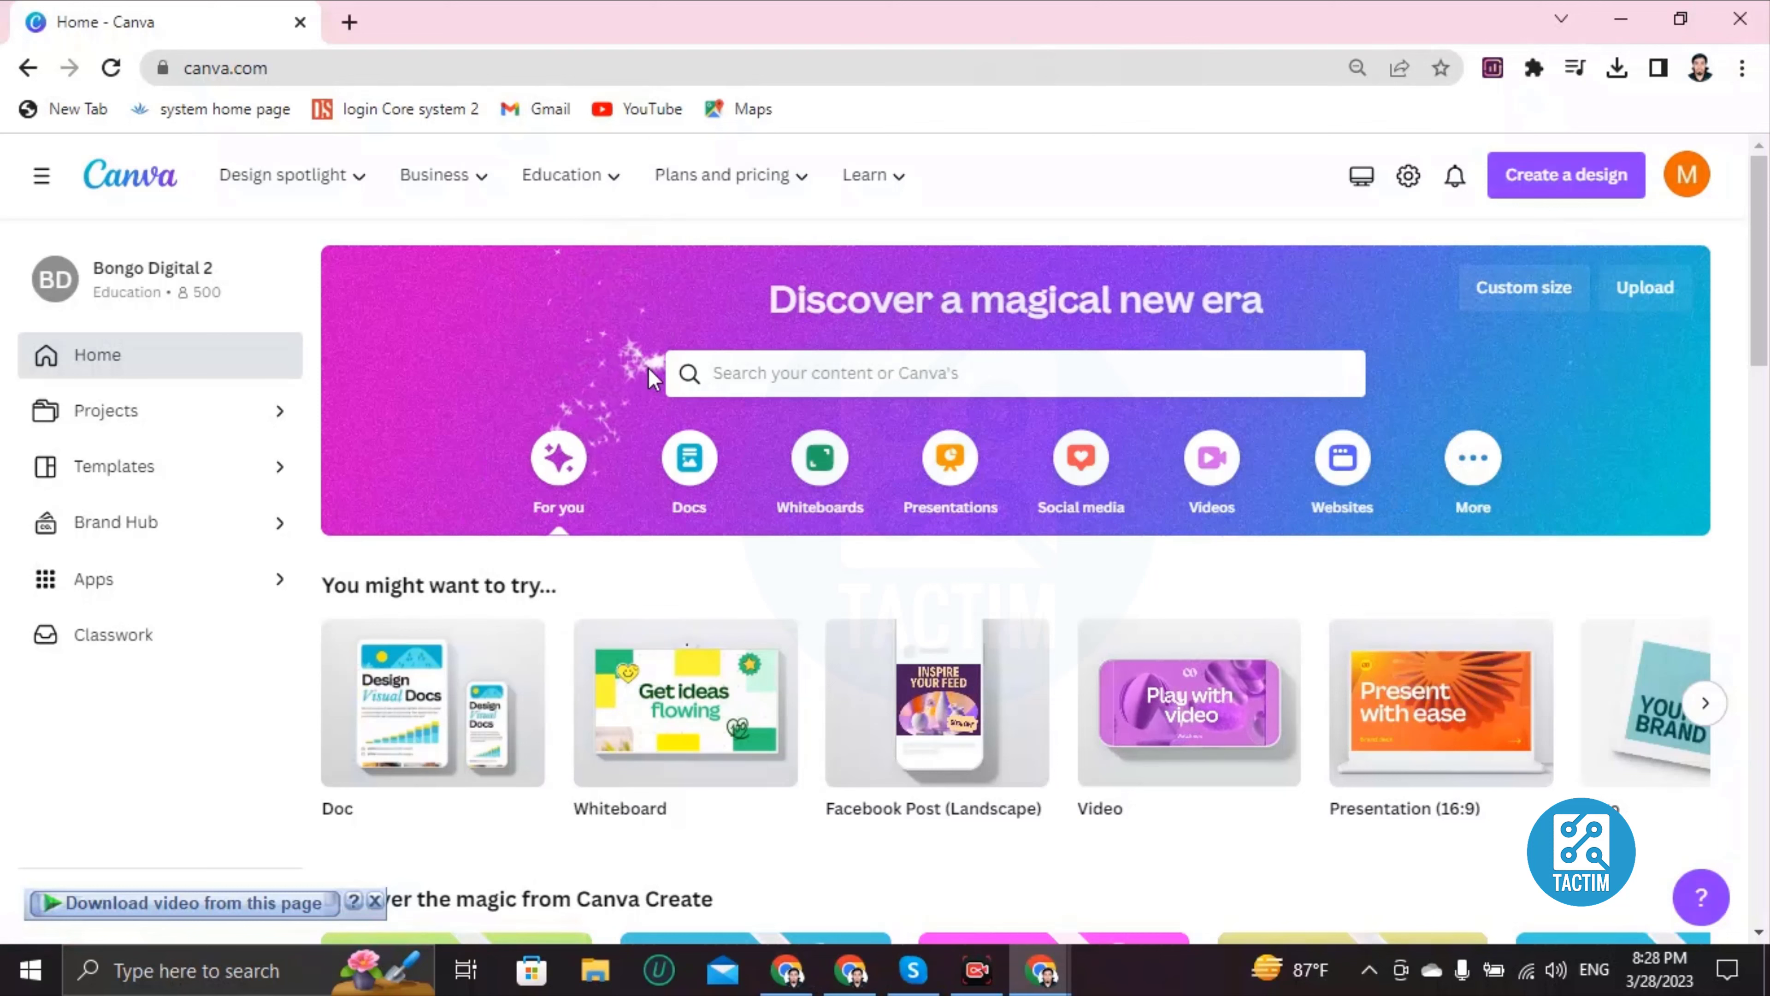
Step: Search Canva's templates for 'wedding card'
click(730, 375)
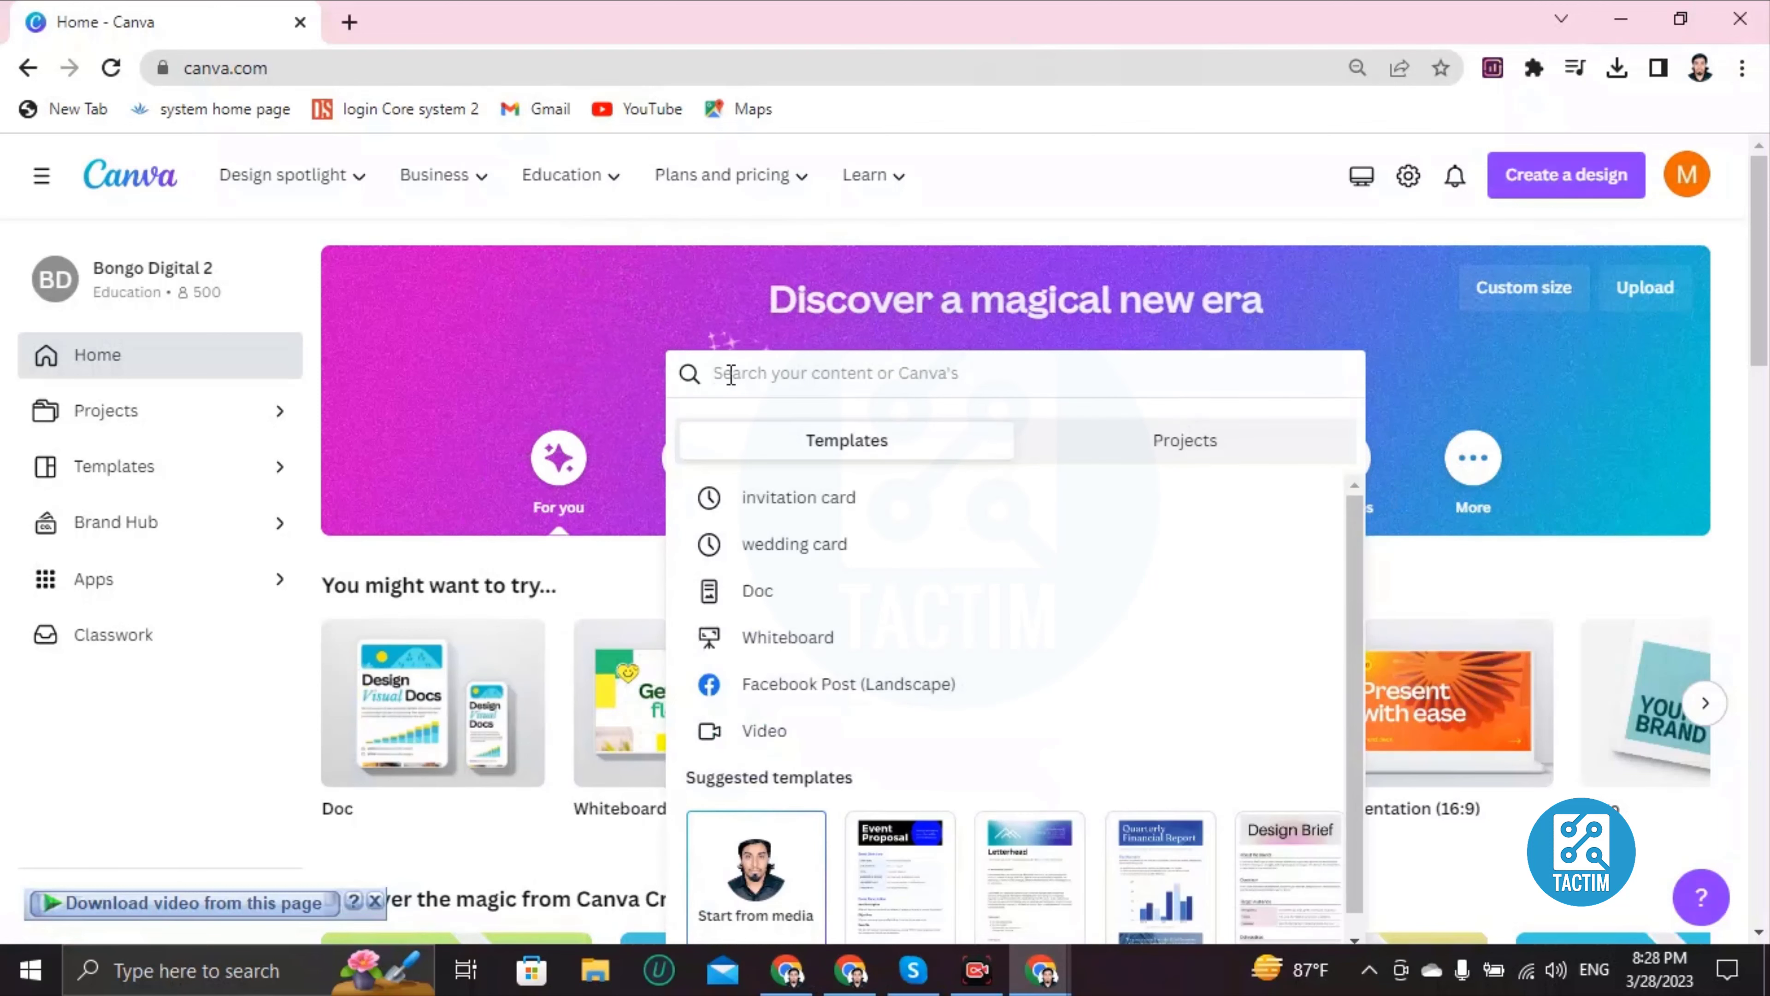
text(wedding)
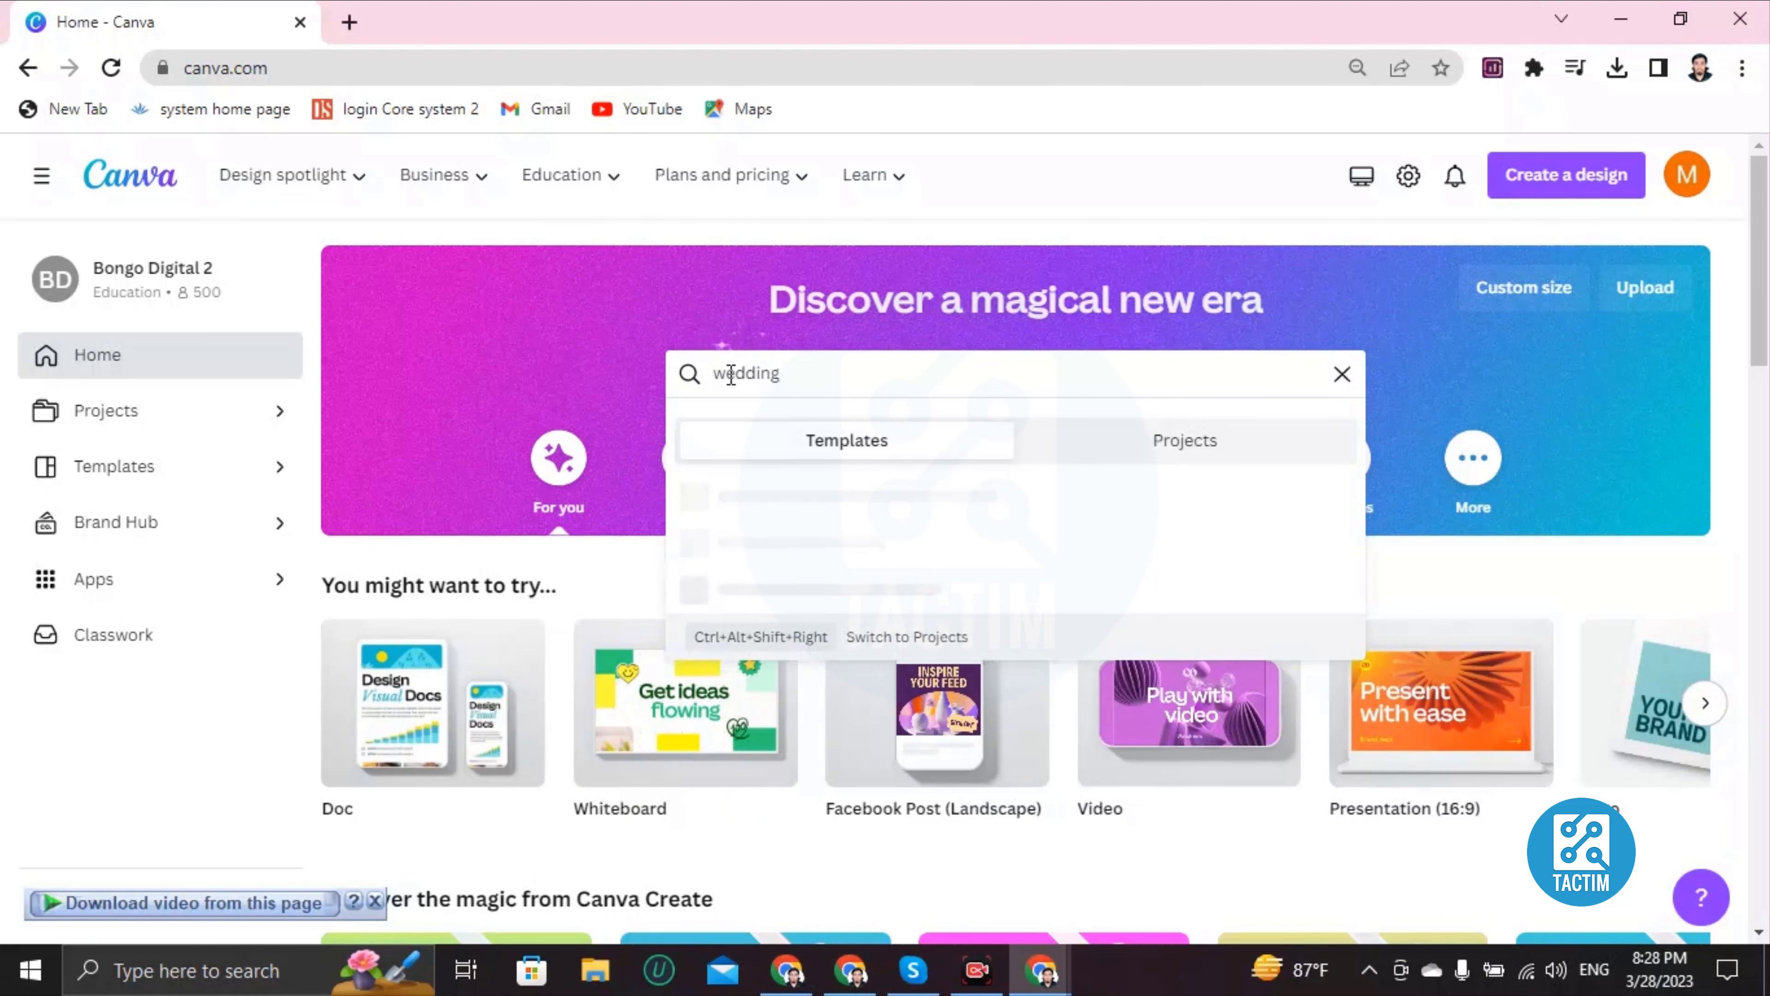
text( card)
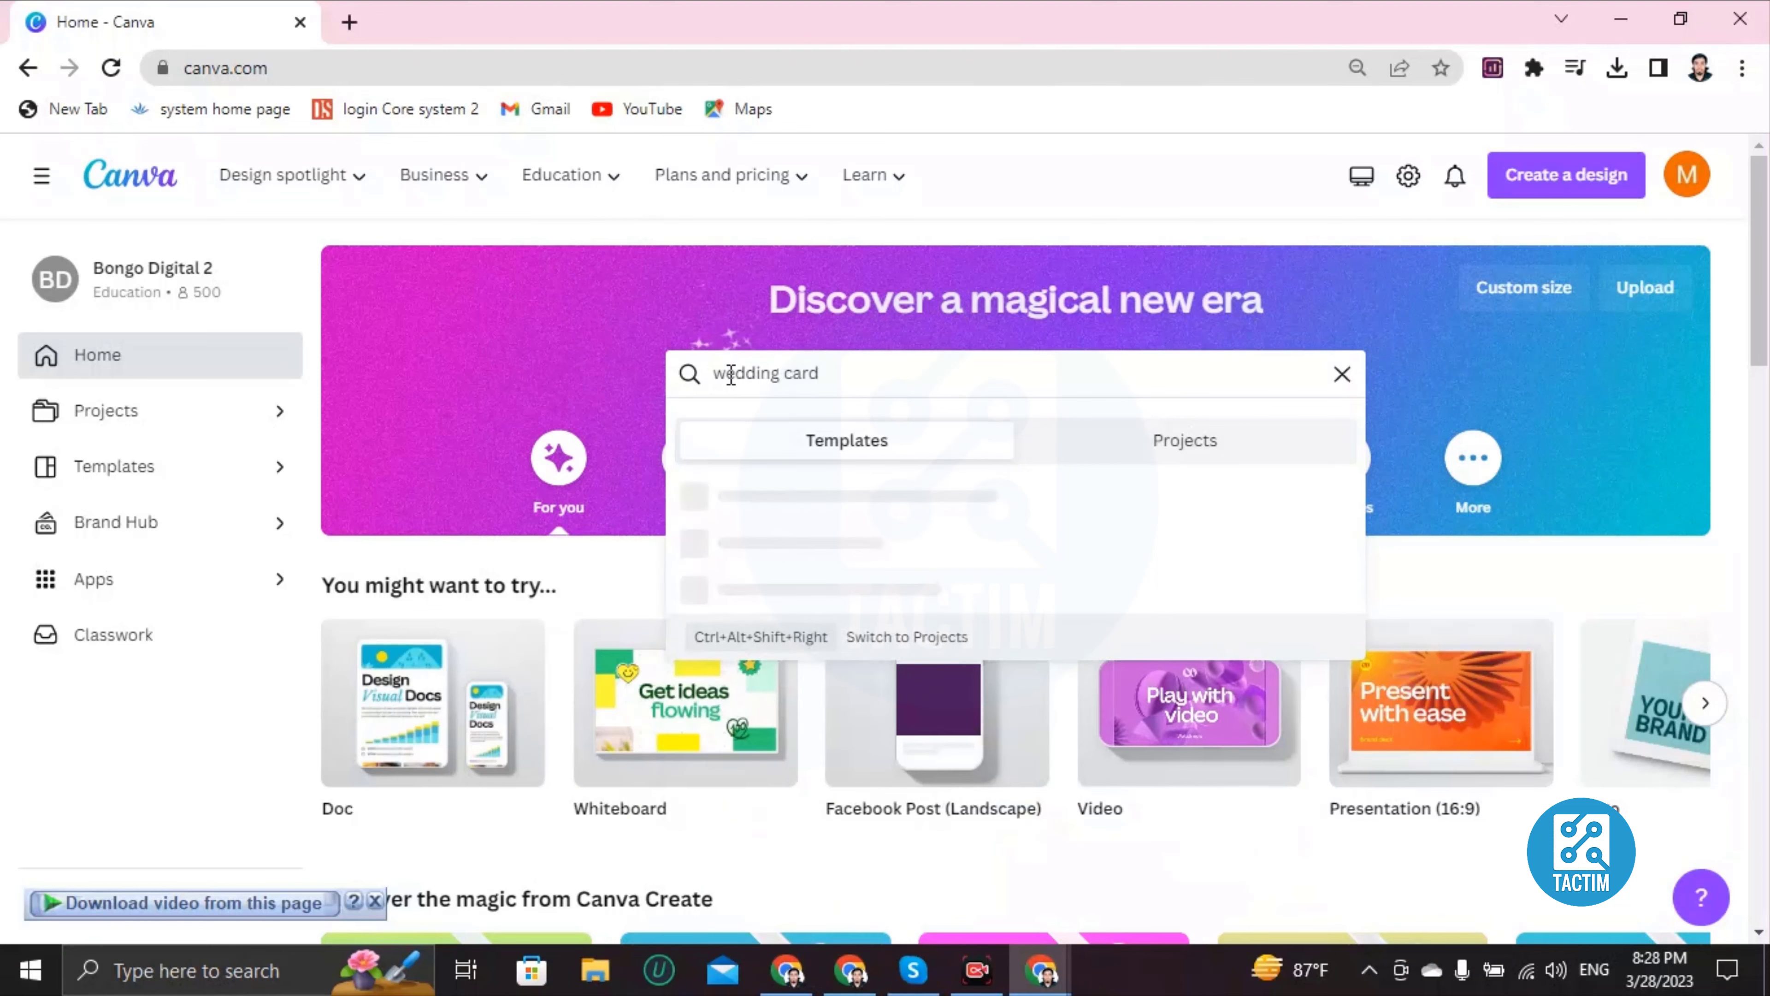
key(Return)
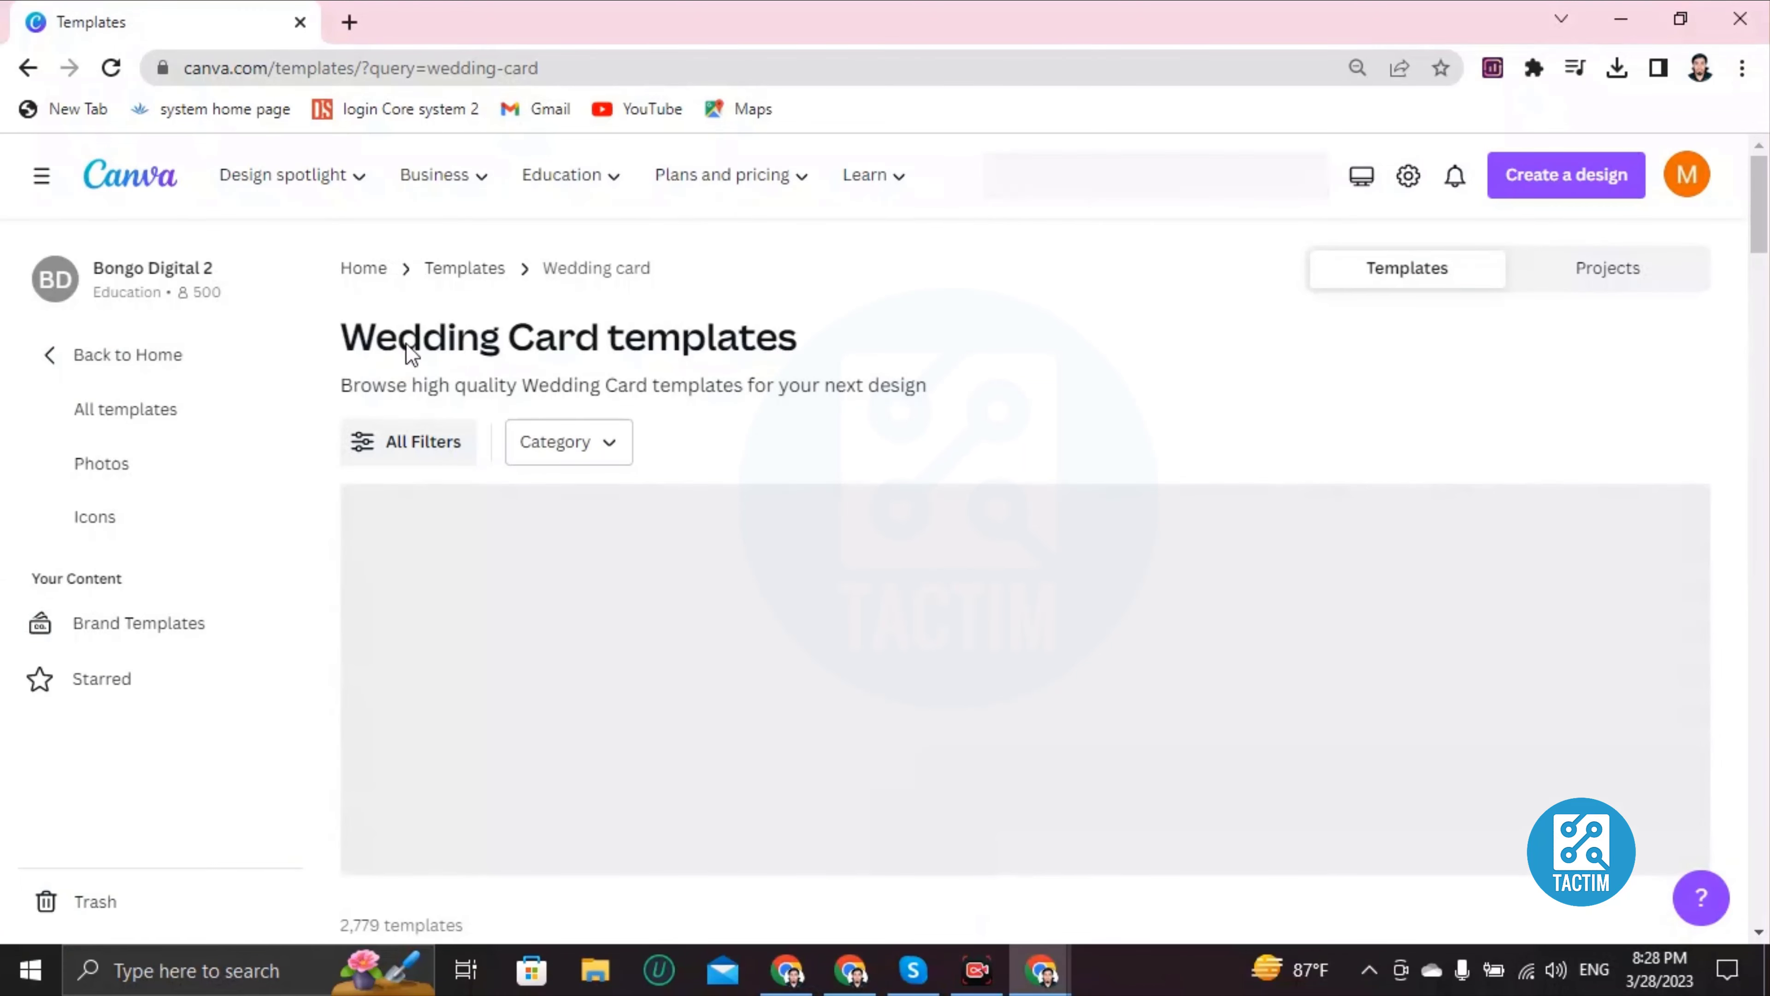
Step: Browse the wedding card results and preview the Cream Minimalist Photo Collage Wedding Thank You Card
scroll(421, 530, down, 2)
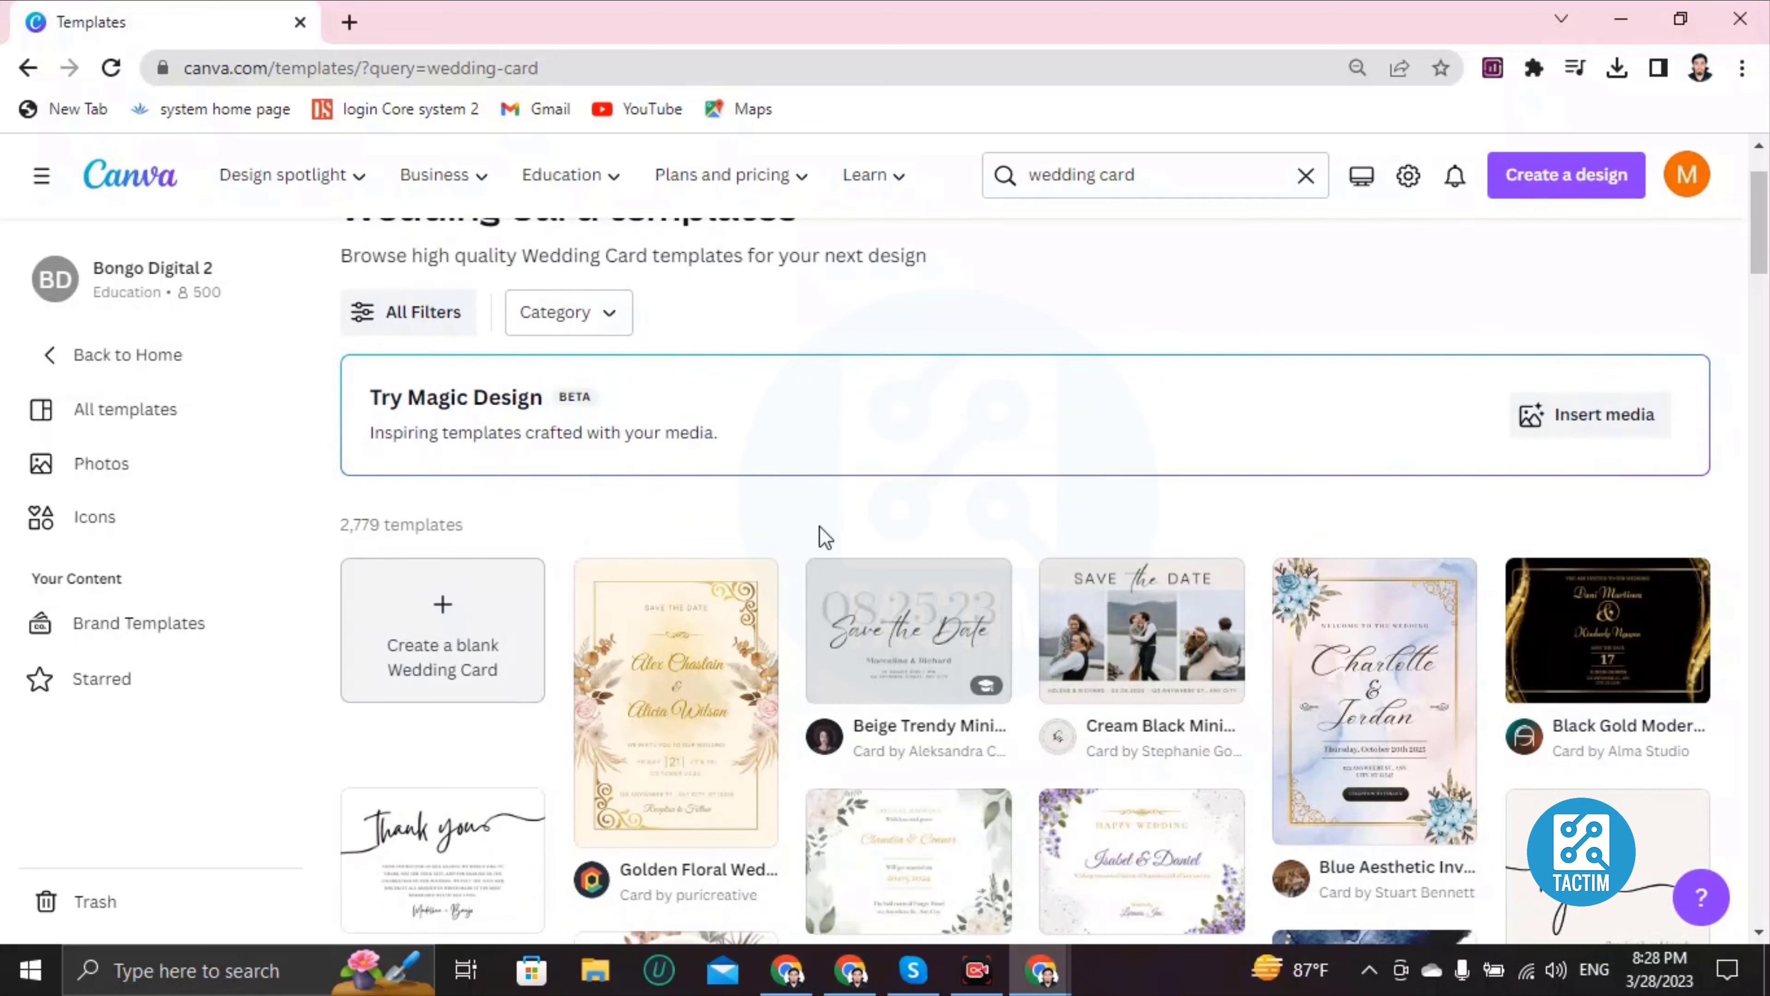
scroll(824, 538, down, 5)
scroll(844, 555, down, 2)
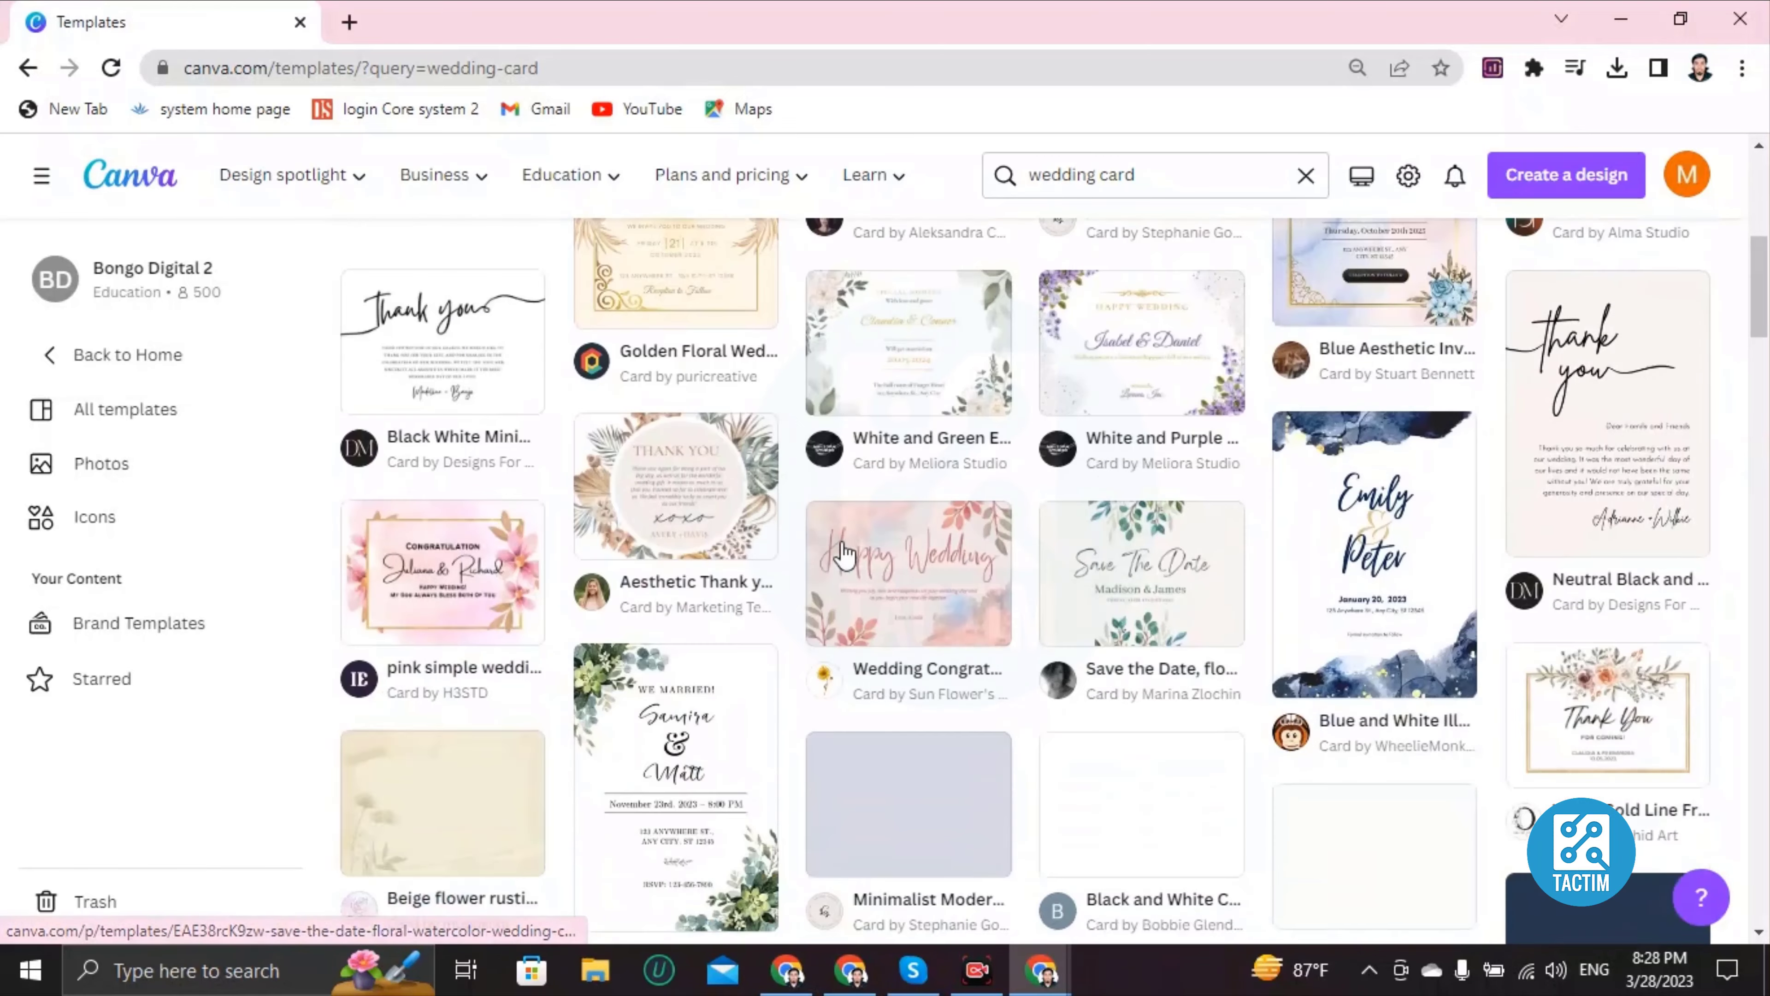
scroll(843, 555, down, 12)
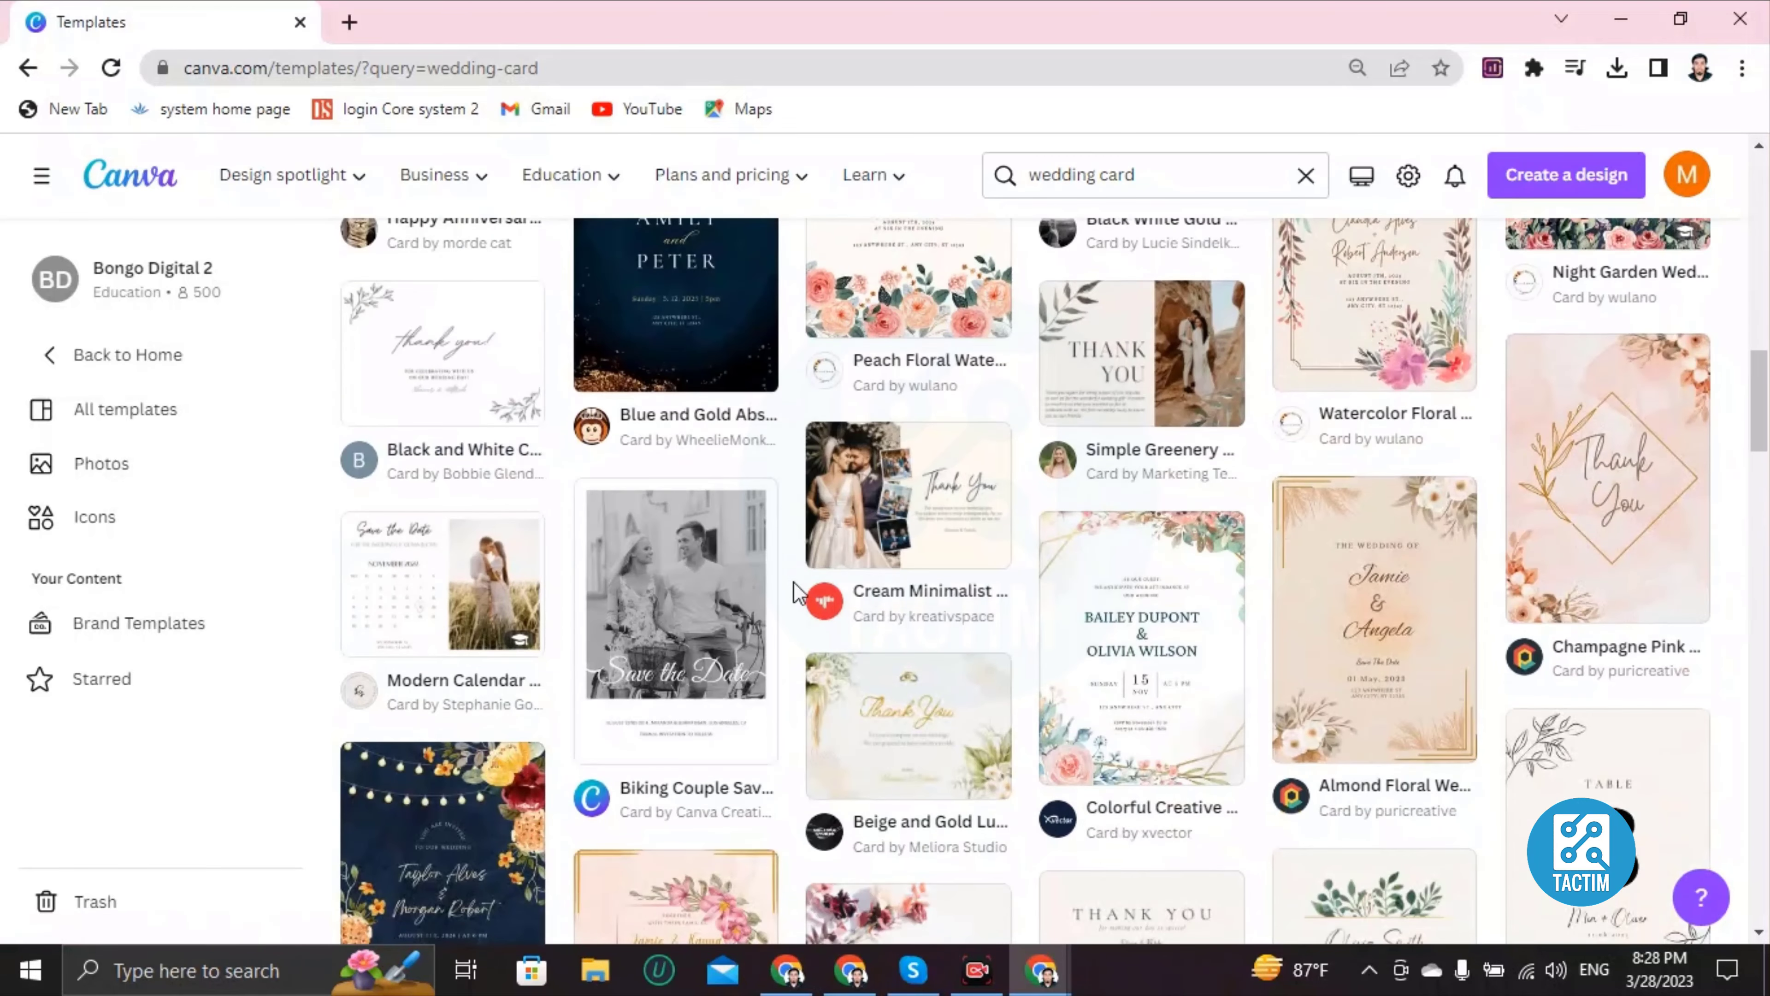
scroll(793, 581, down, 12)
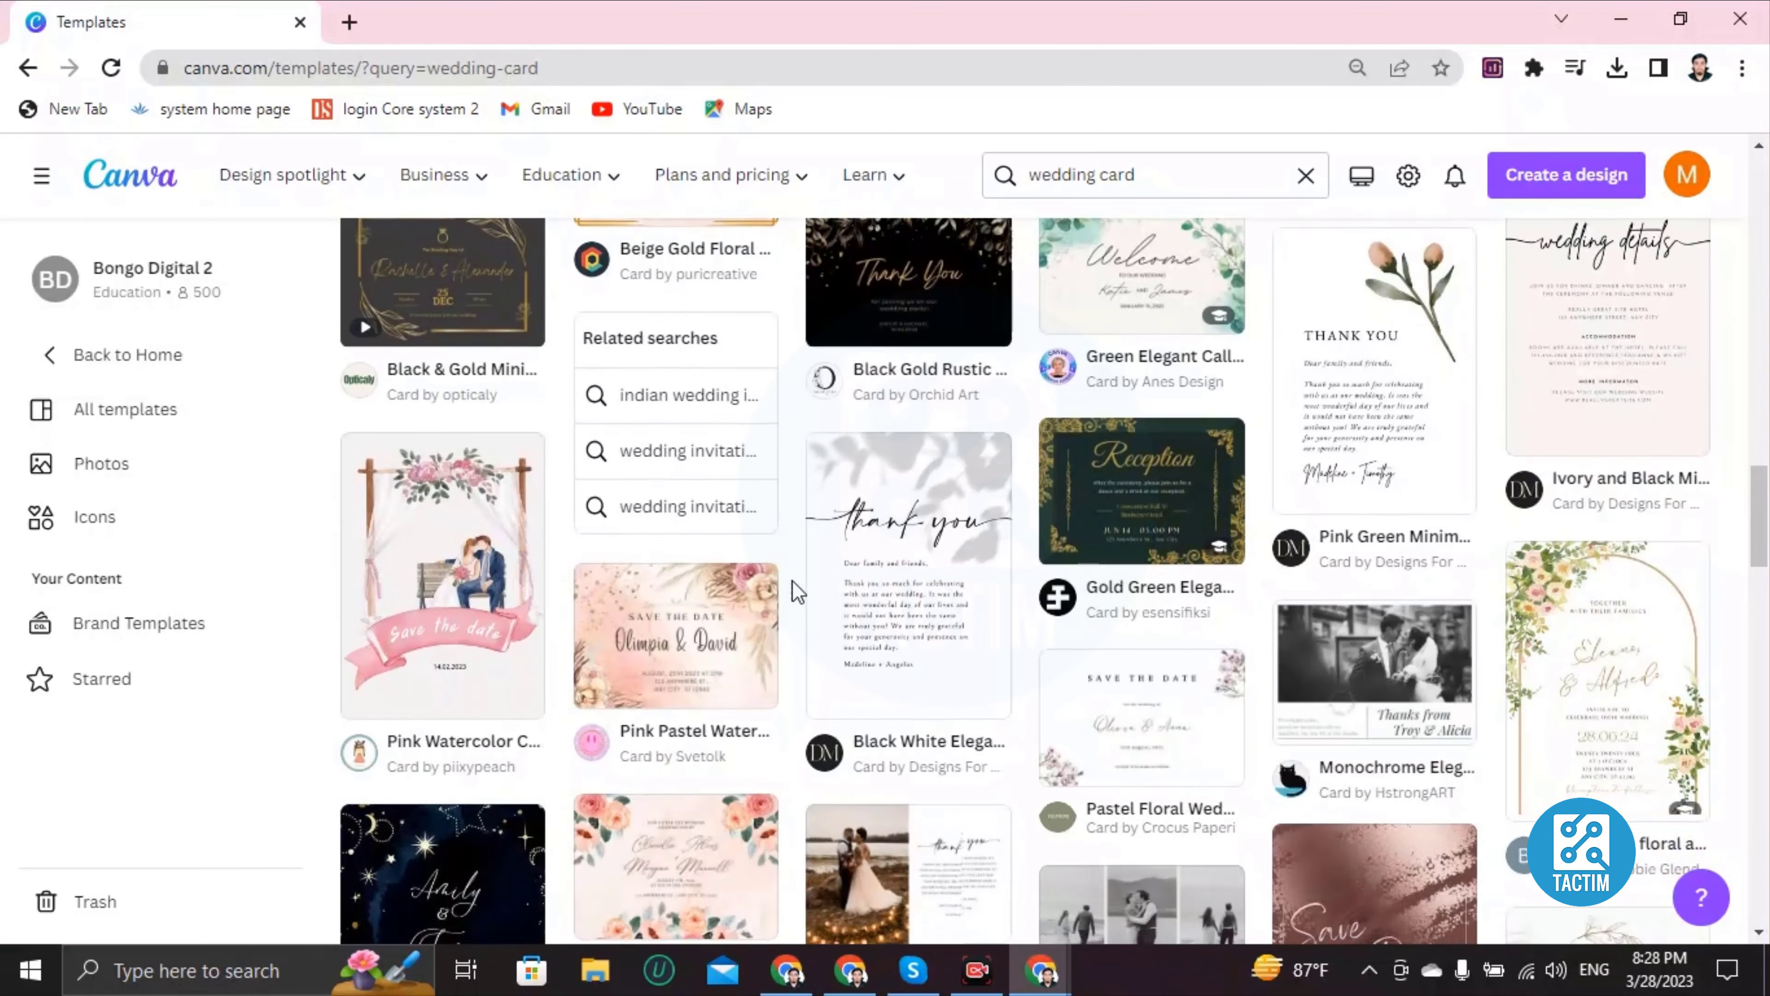
scroll(793, 580, down, 15)
scroll(893, 545, down, 15)
scroll(889, 547, up, 6)
scroll(889, 551, up, 20)
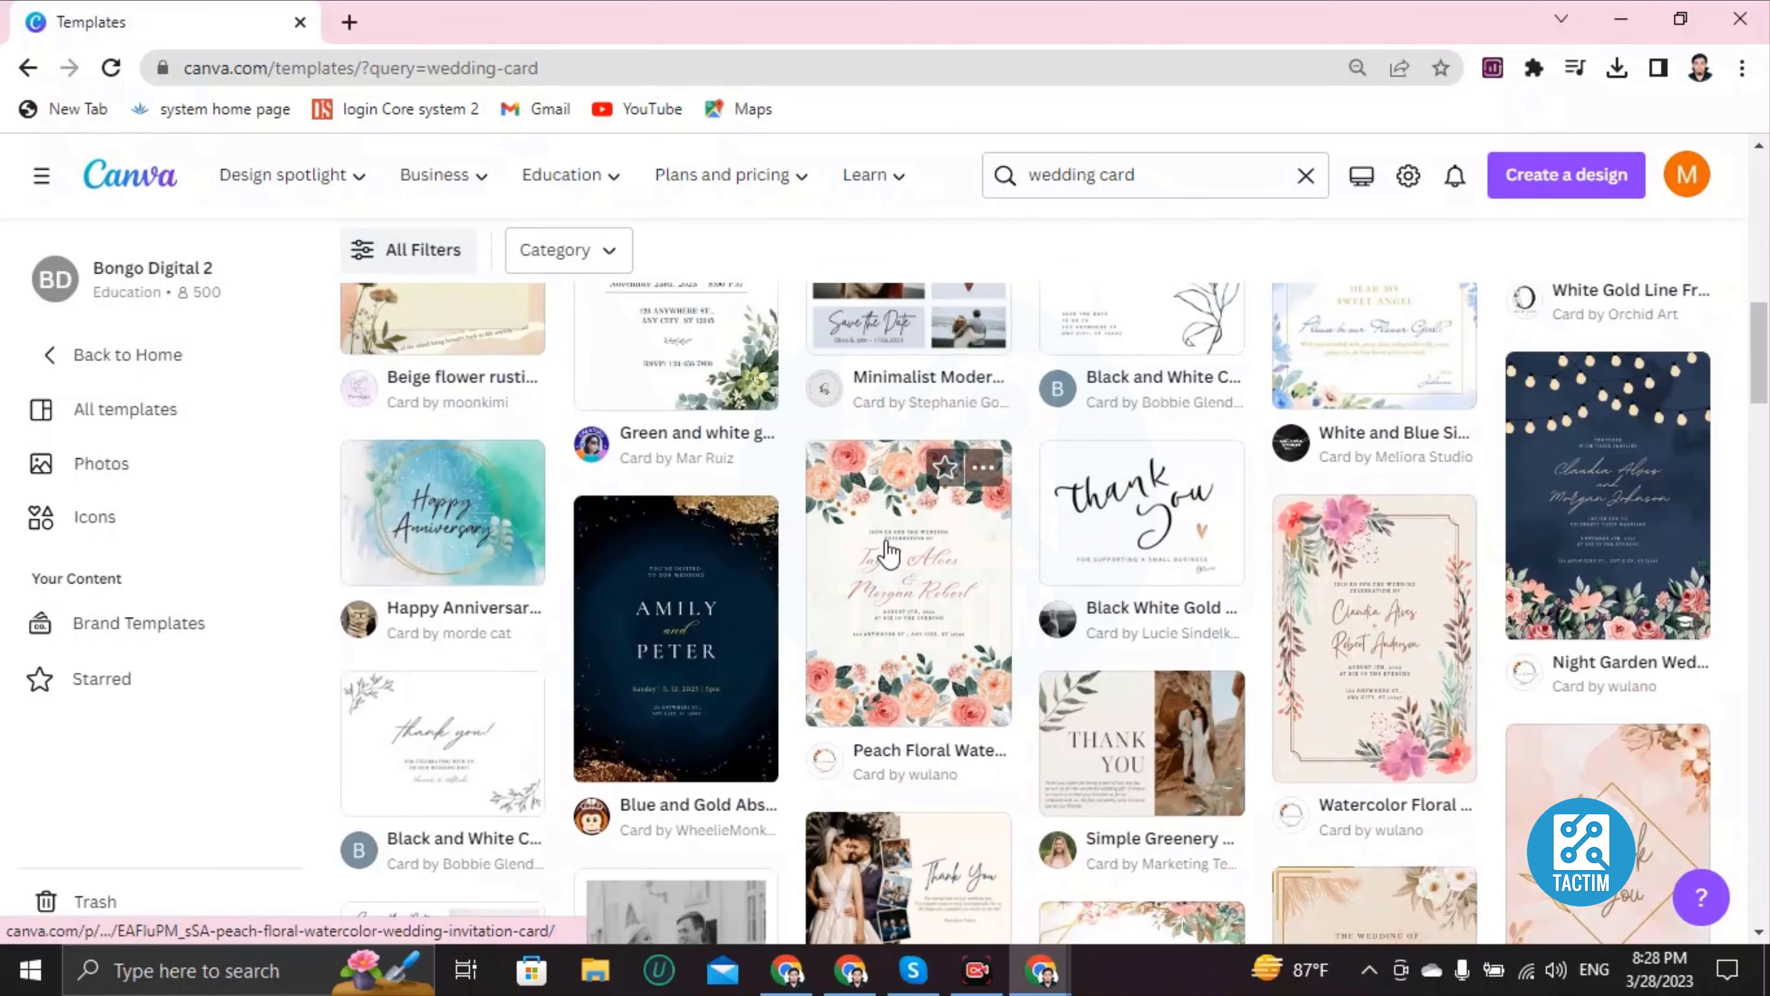
scroll(885, 553, down, 2)
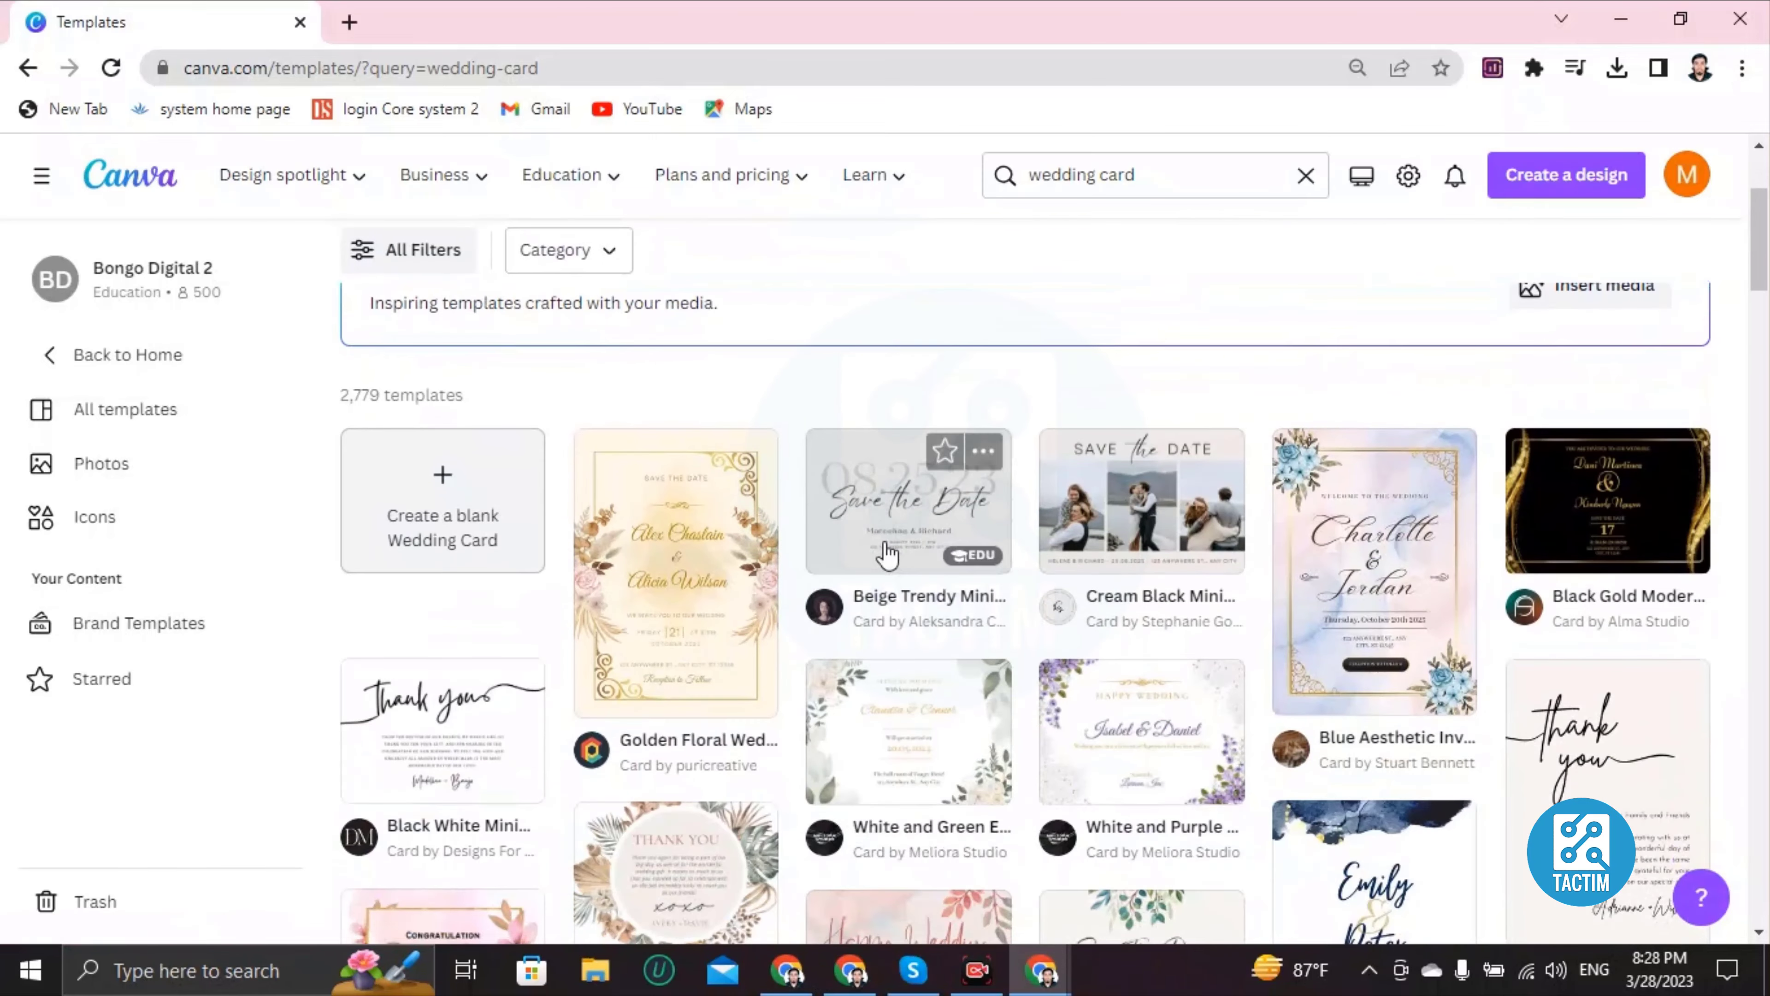
scroll(758, 614, down, 5)
scroll(758, 613, down, 10)
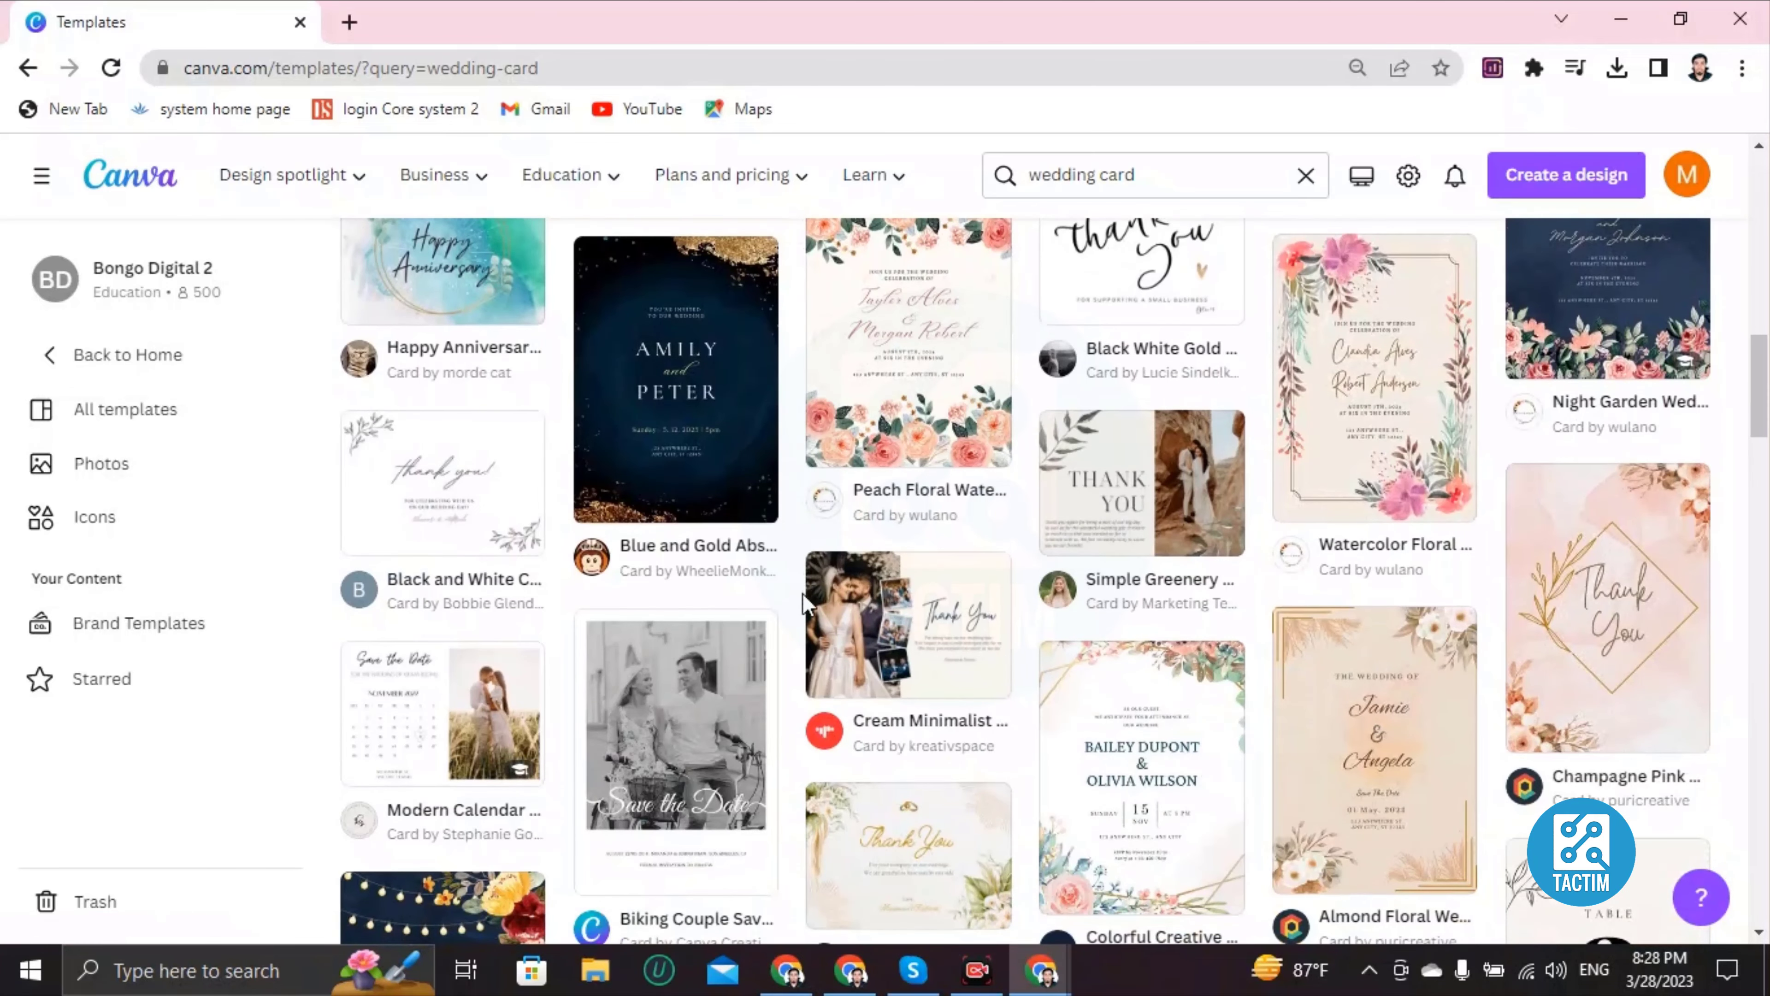
scroll(802, 593, down, 2)
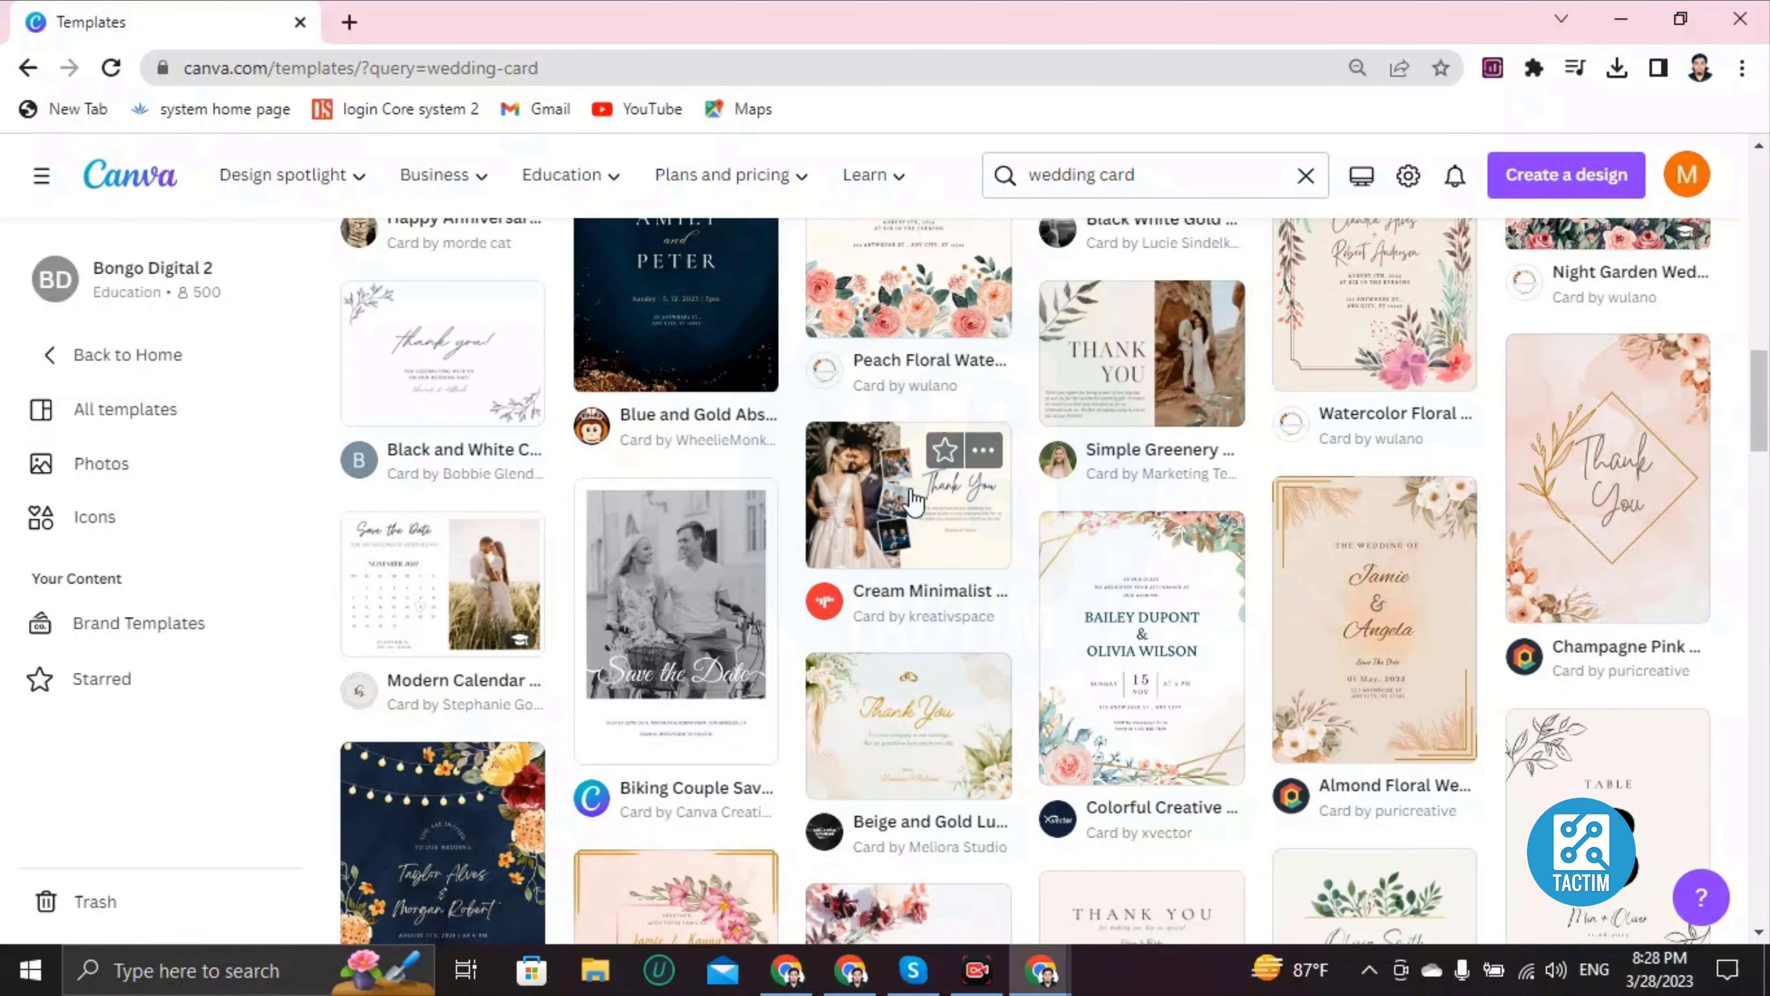
click(891, 499)
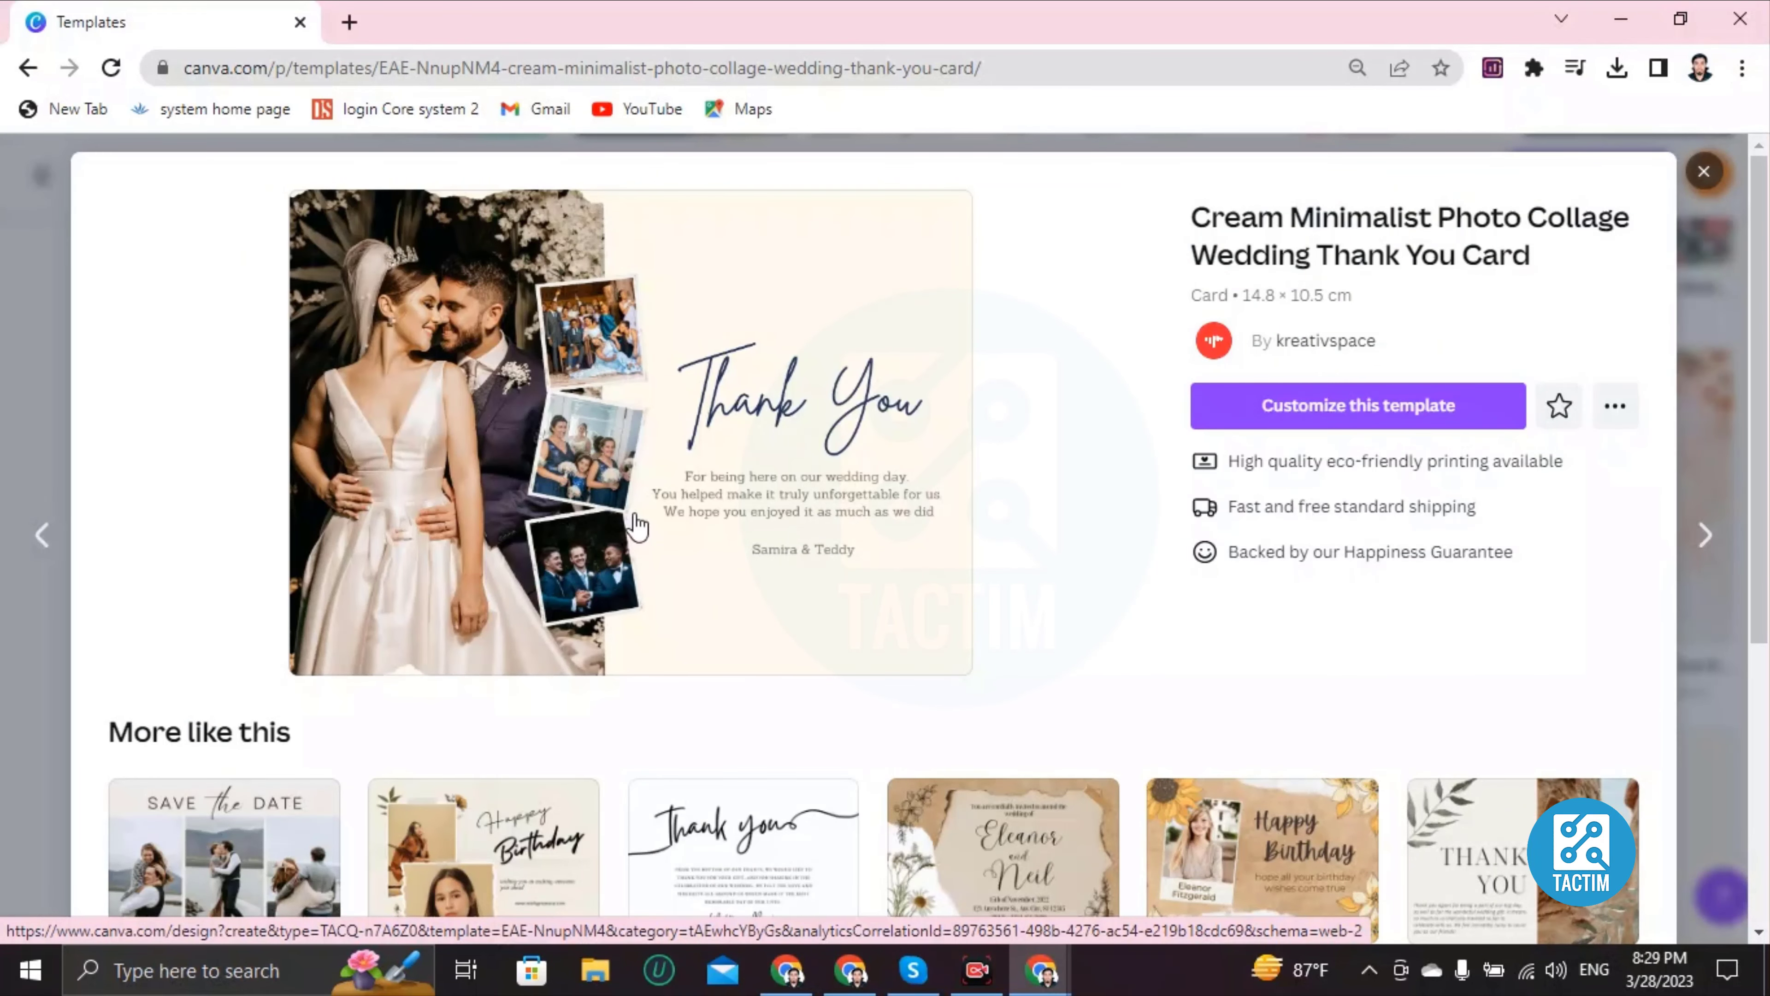
Step: Customize the Cream Minimalist template so it opens as a one-page design in the editor
click(1335, 407)
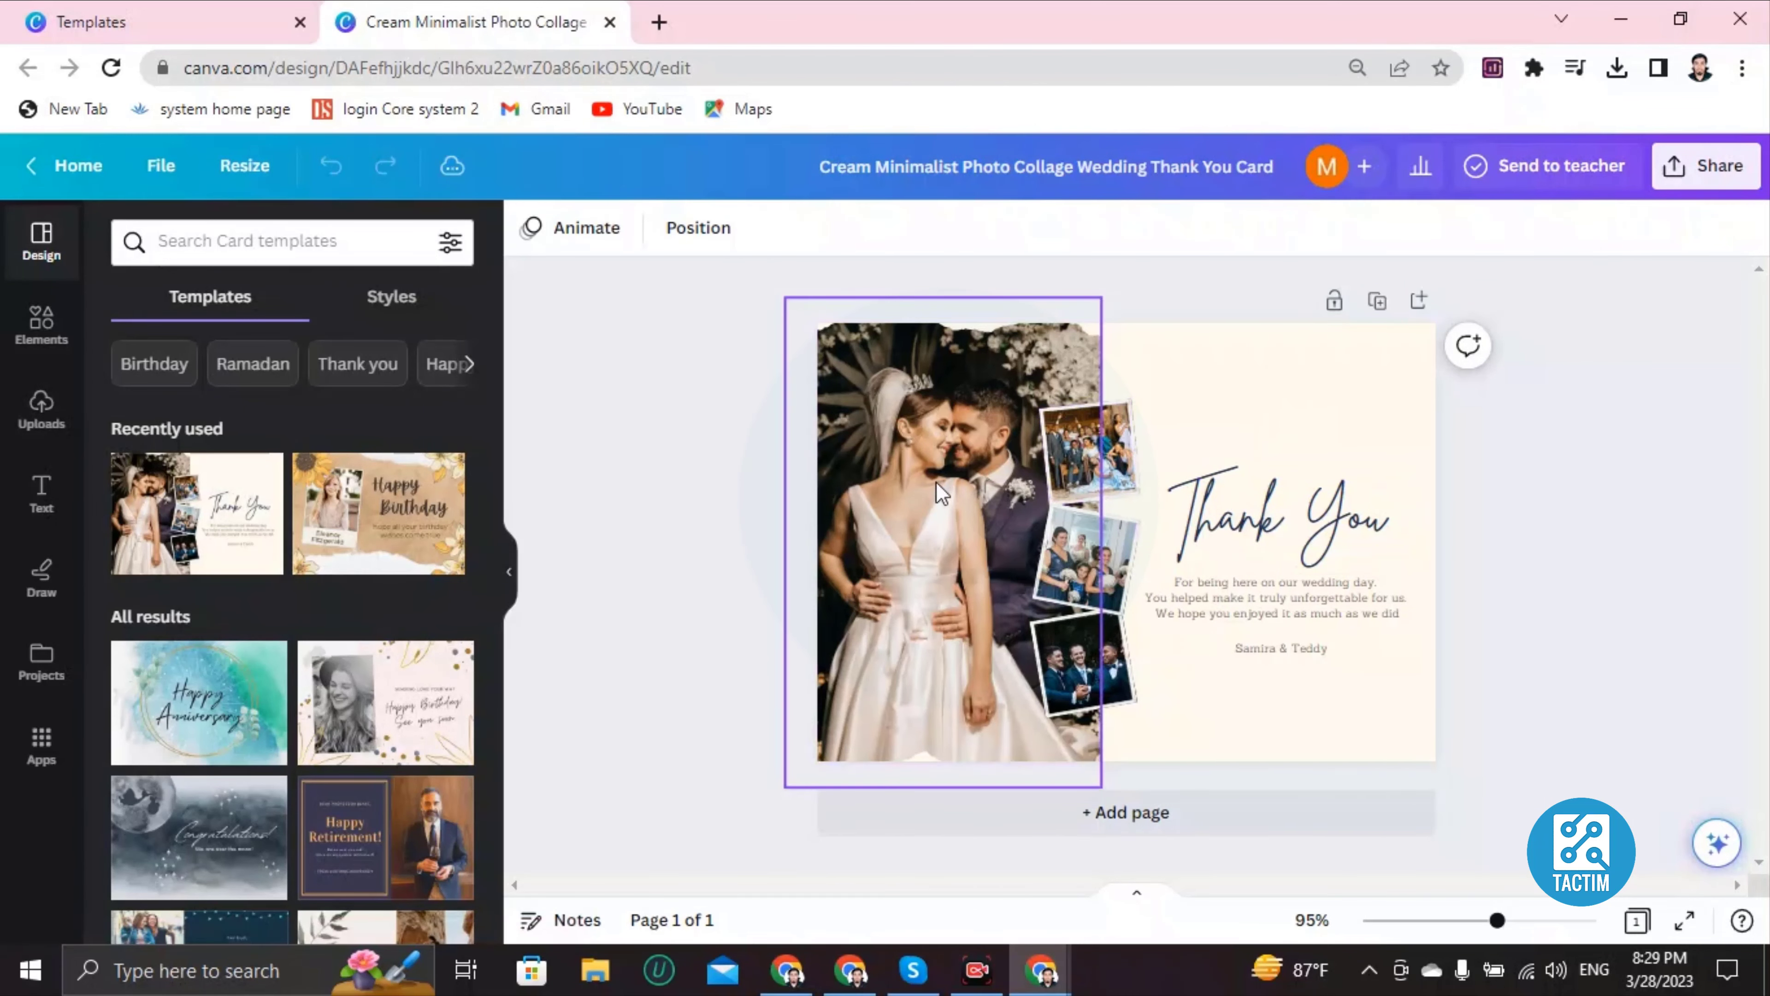
Step: Delete the couple's main photo while keeping its large left frame
click(1209, 379)
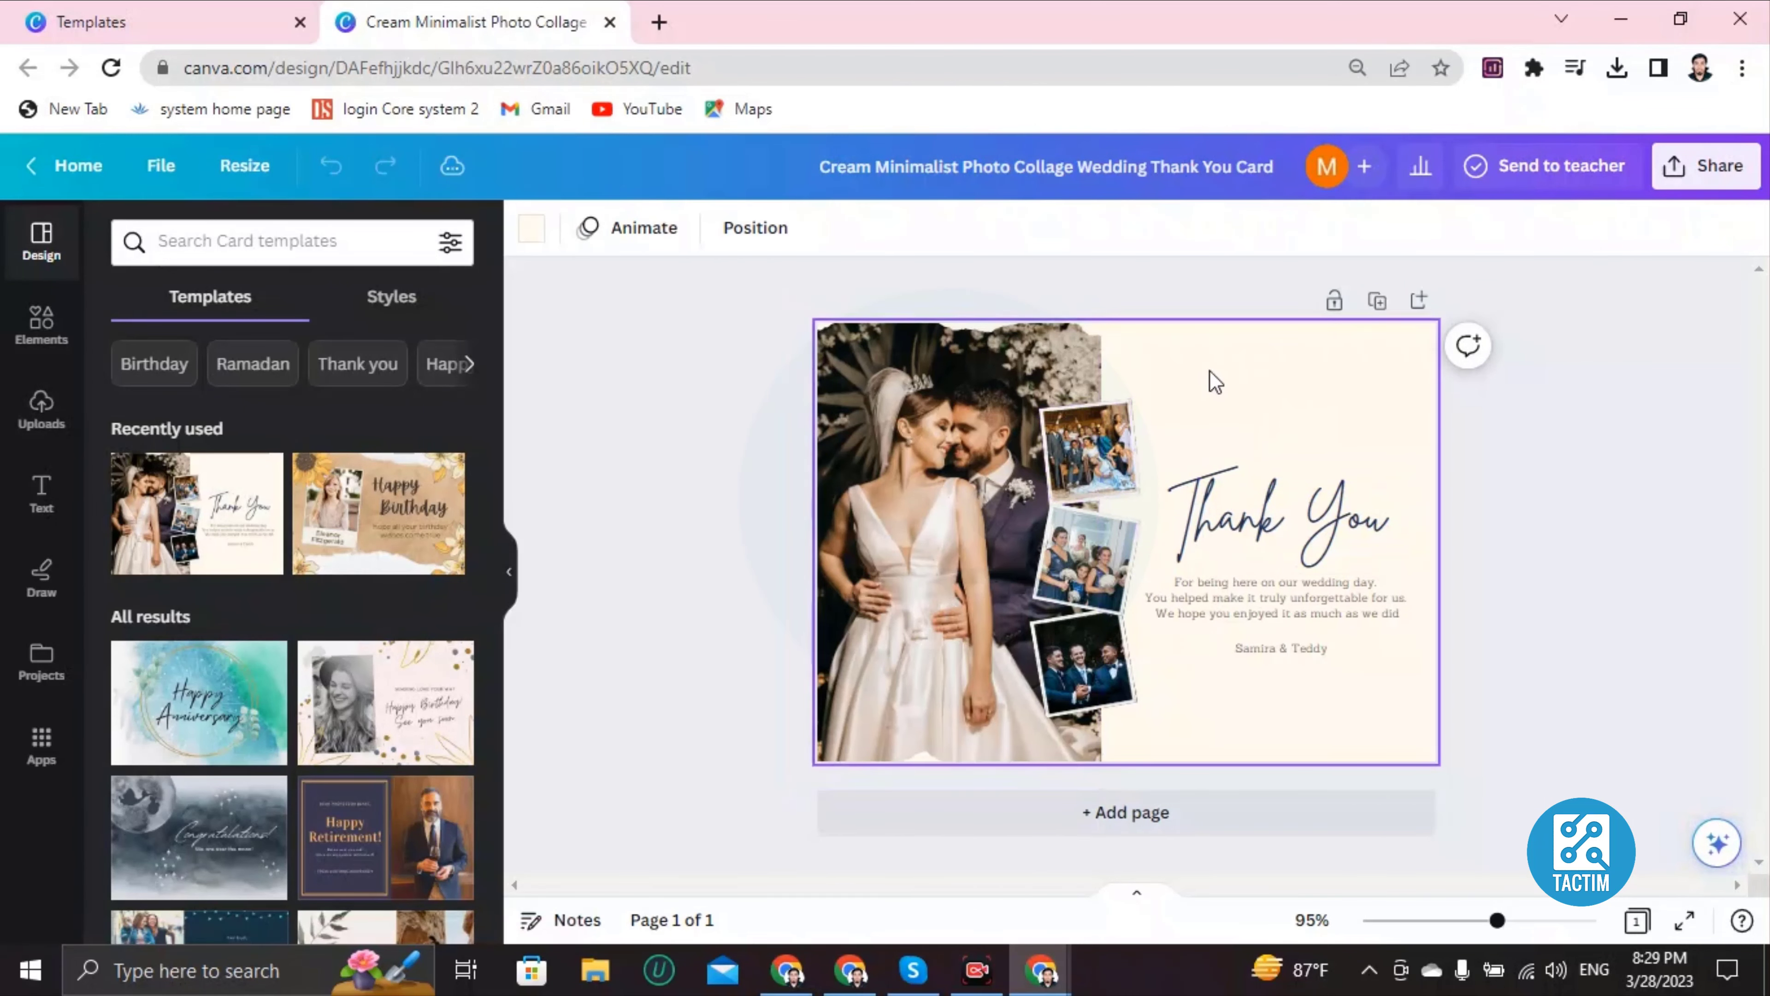
click(936, 471)
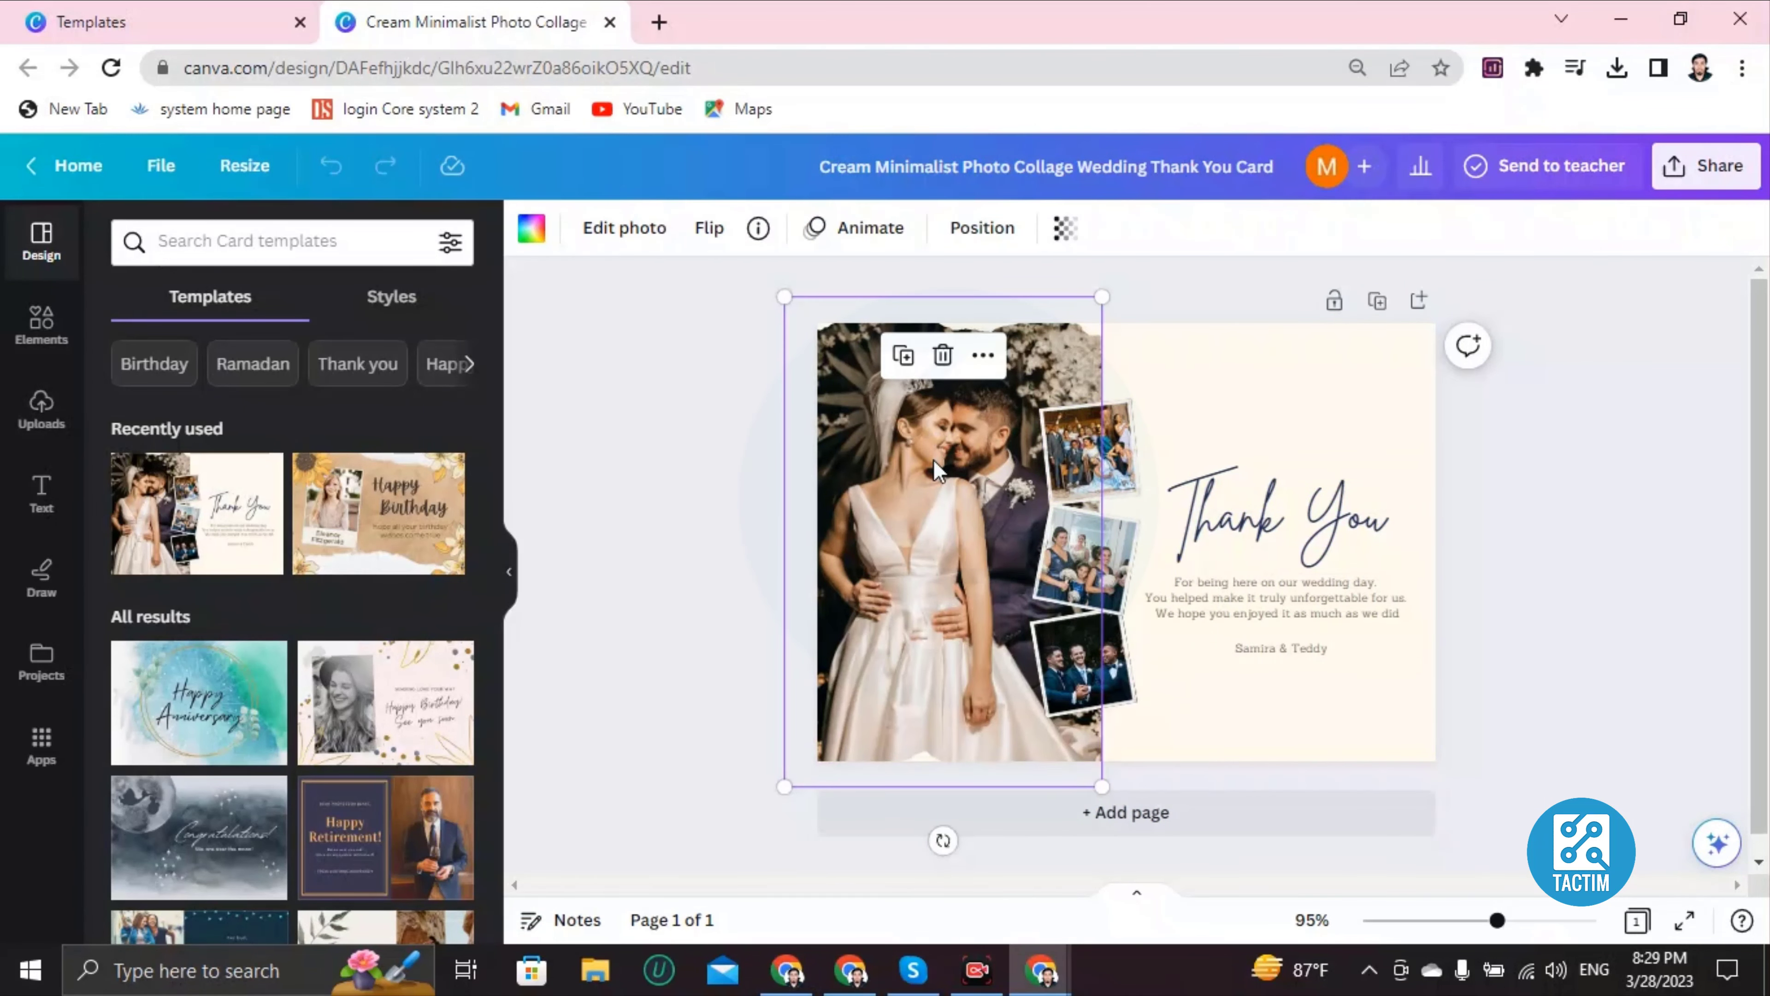
click(944, 357)
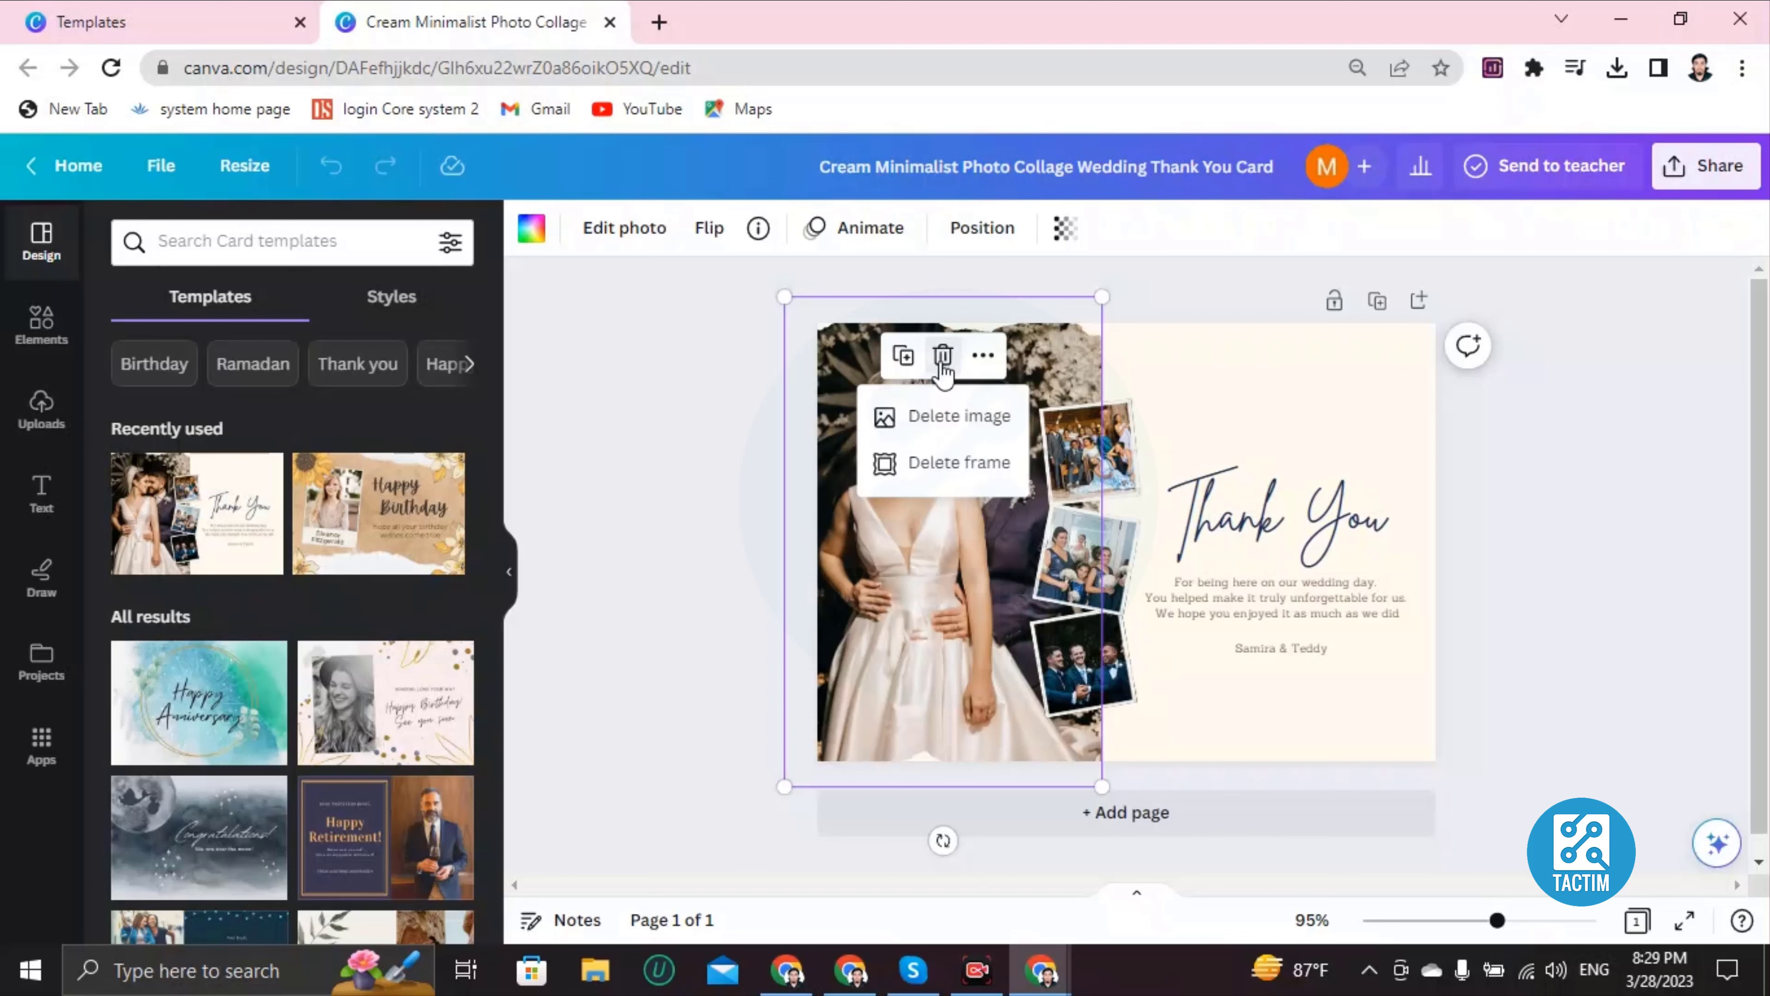
click(935, 417)
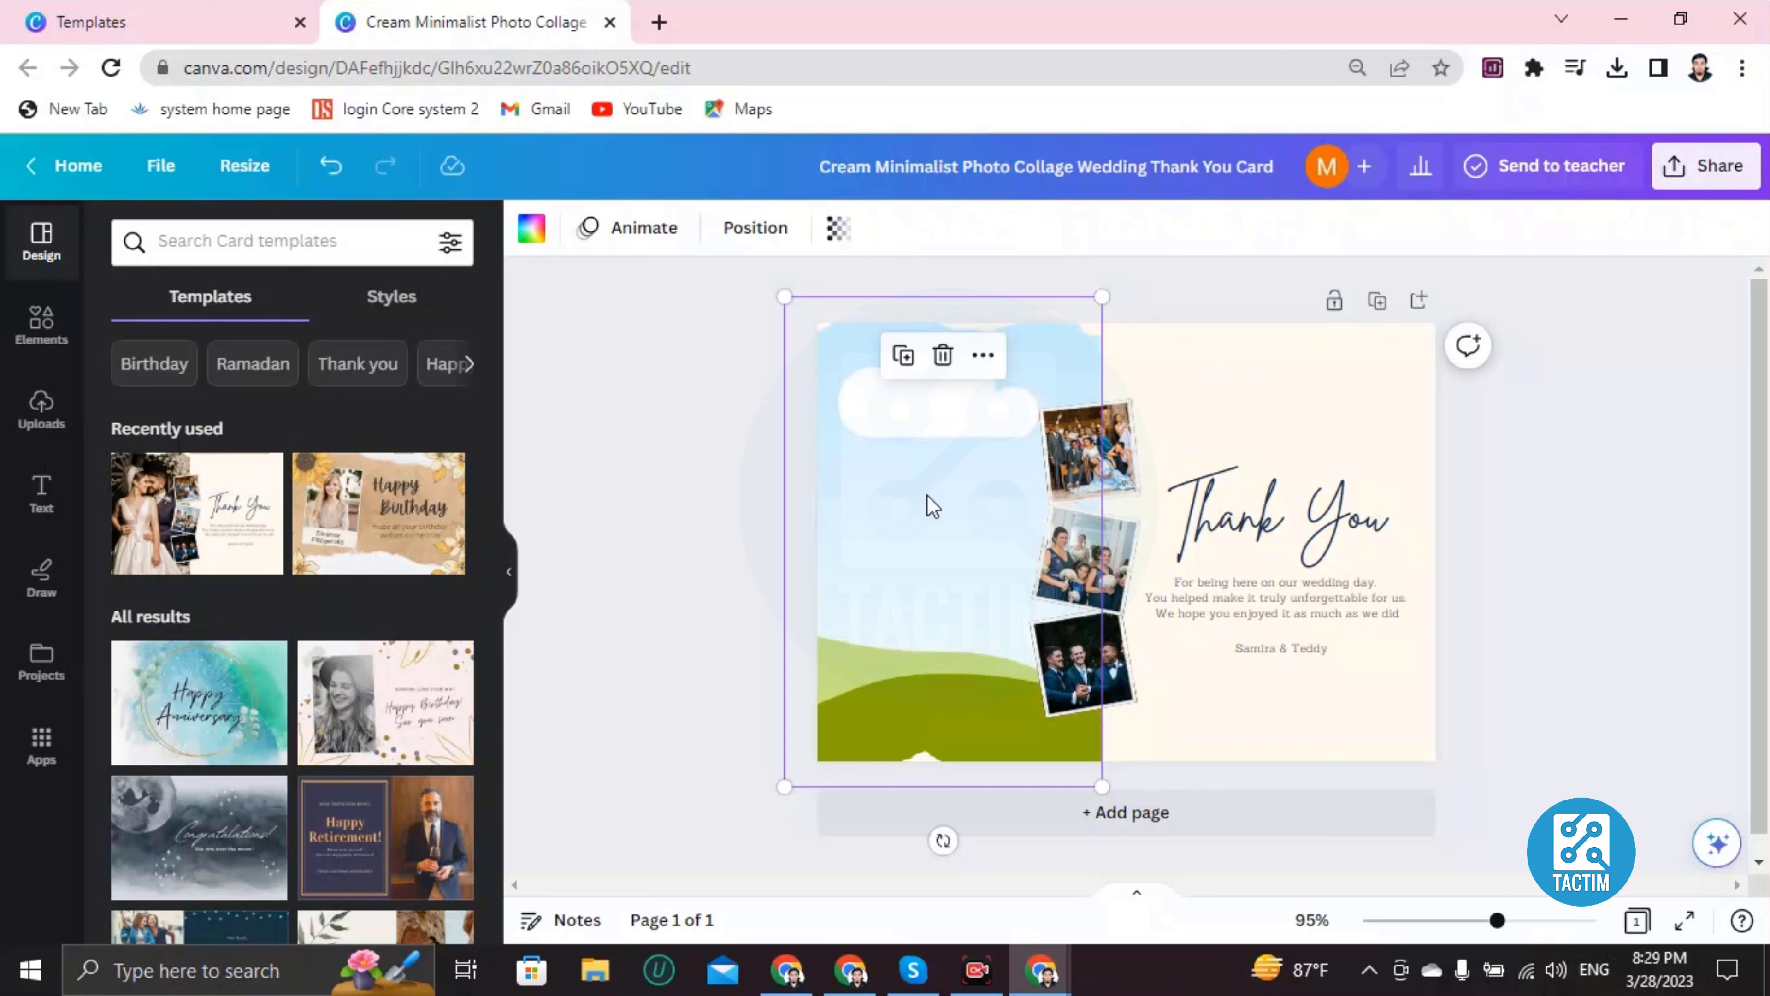
Step: Try an uploaded portrait in the left frame, then delete it so the frame is empty
click(41, 409)
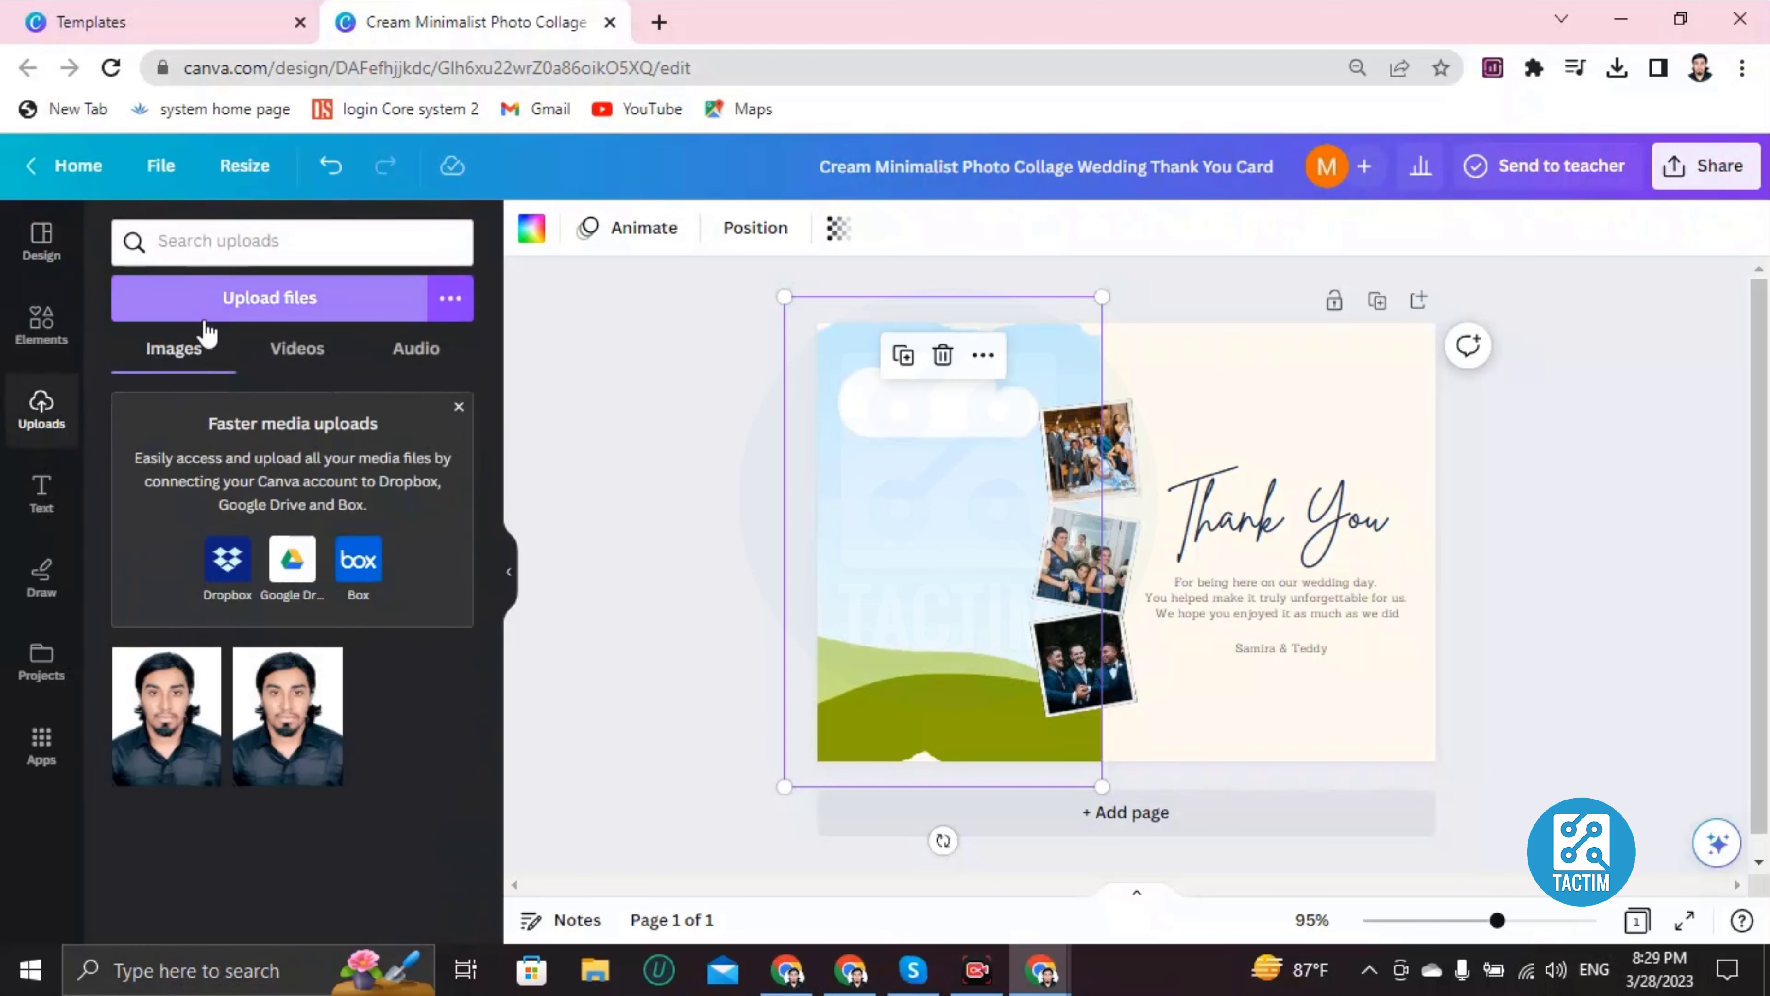
click(252, 298)
scroll(351, 292, down, 5)
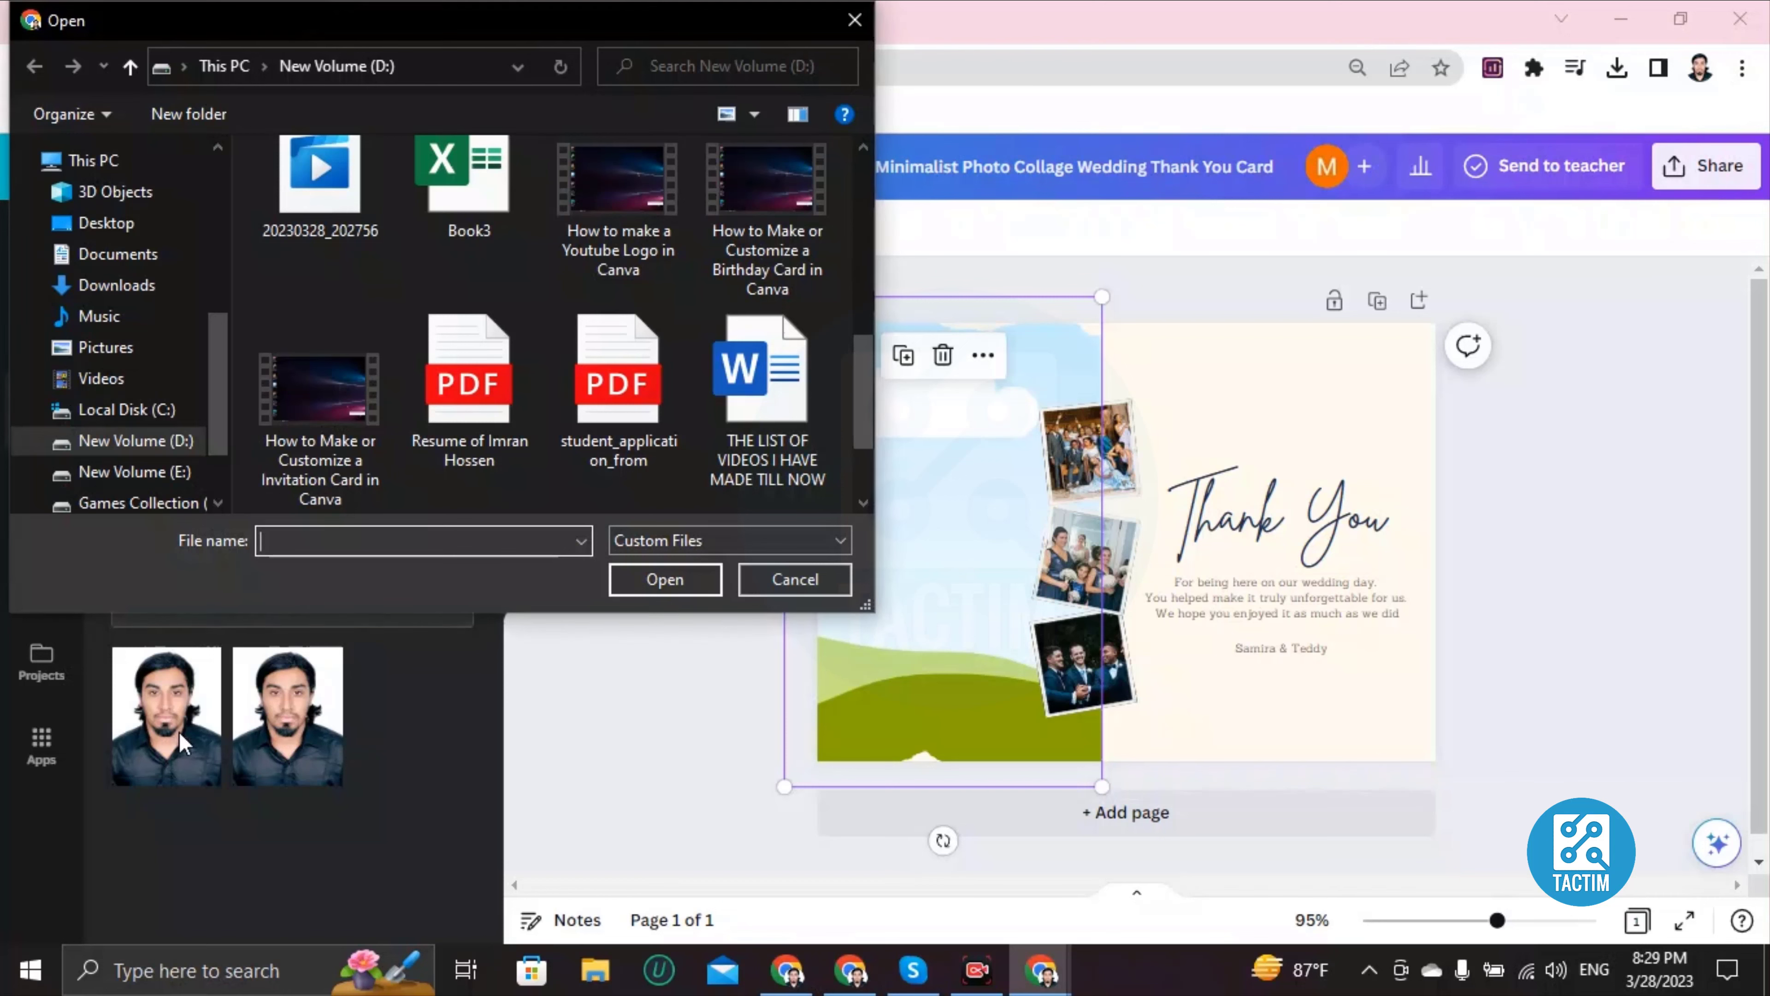
click(794, 579)
click(166, 714)
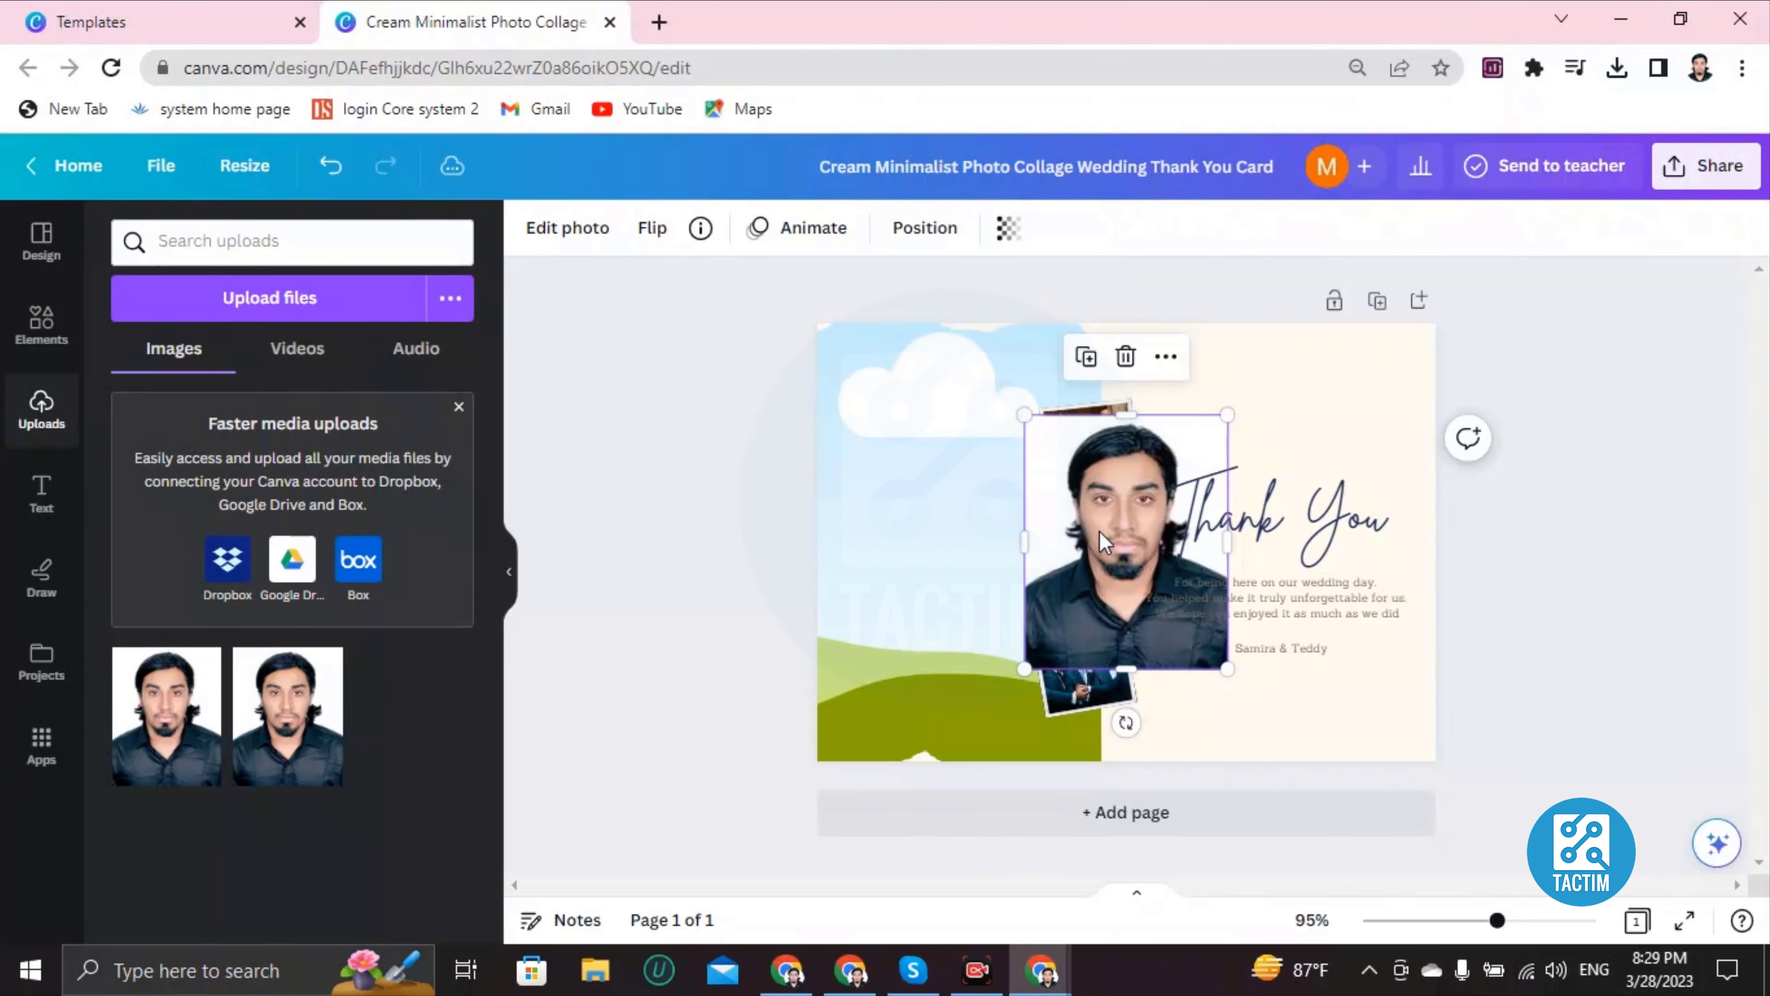
drag(1102, 542, 986, 634)
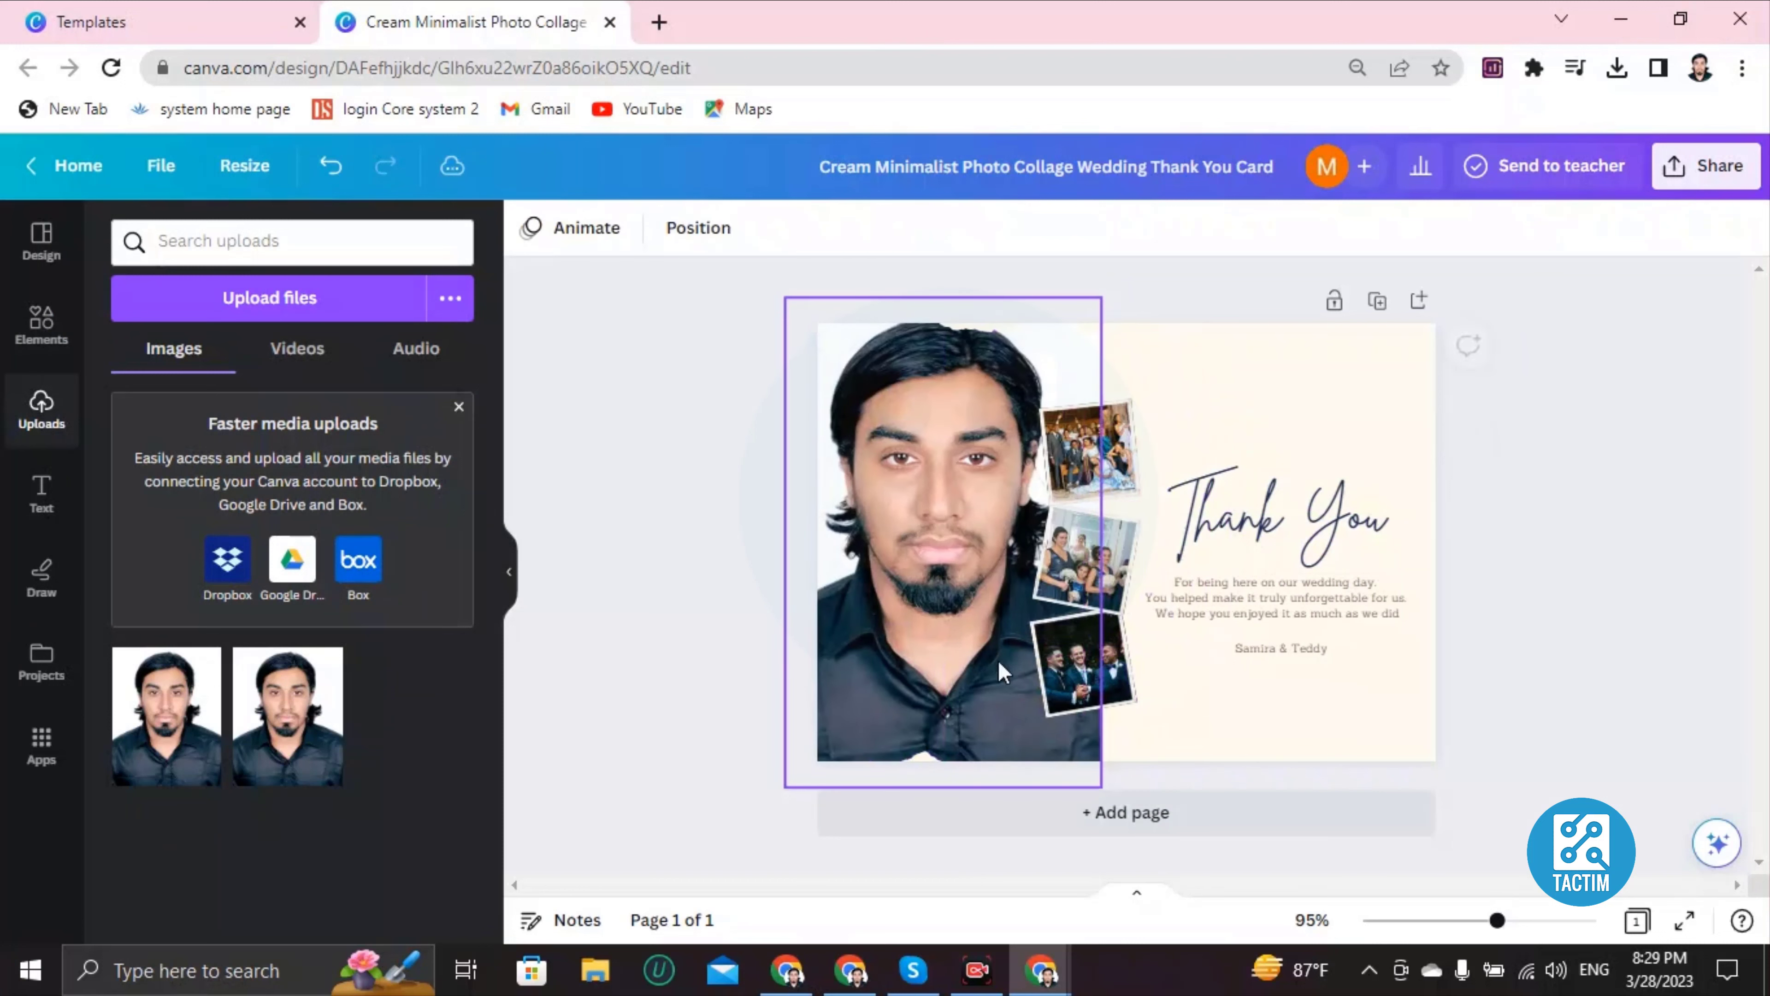
click(928, 602)
key(Delete)
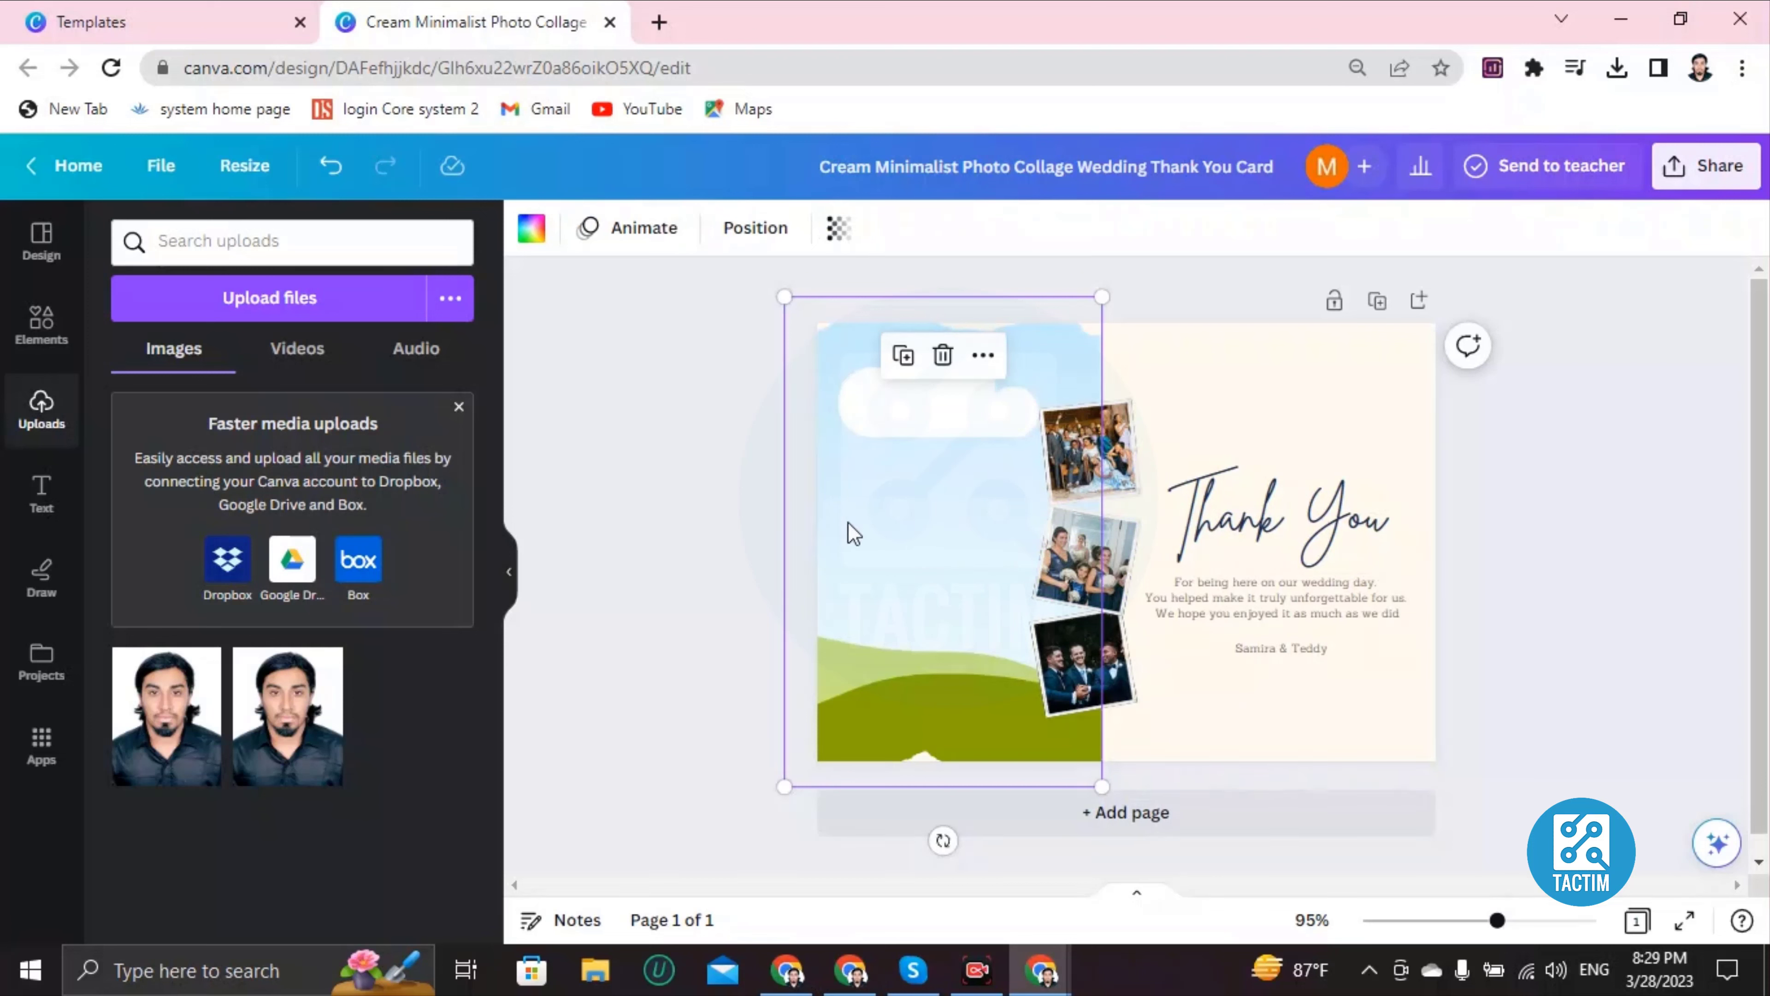
click(41, 325)
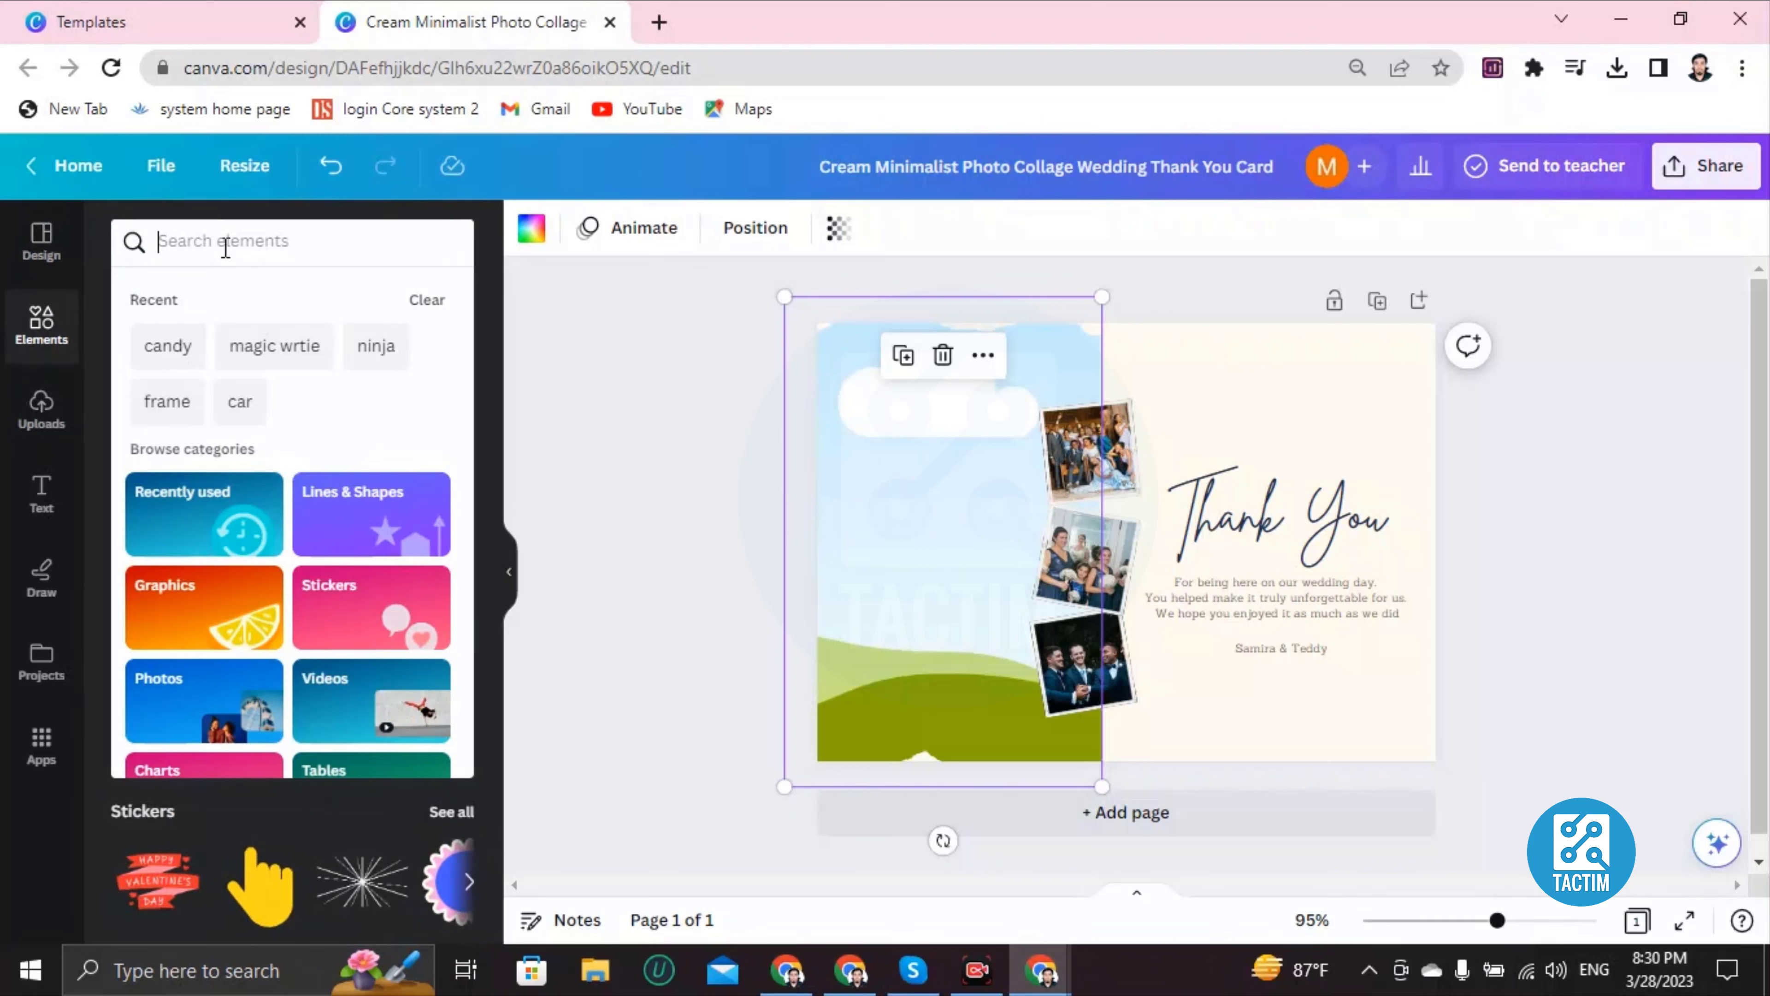
Step: Search elements for 'wedding photo' and drop one into the middle collage frame
click(225, 241)
text(wedding photo)
key(Return)
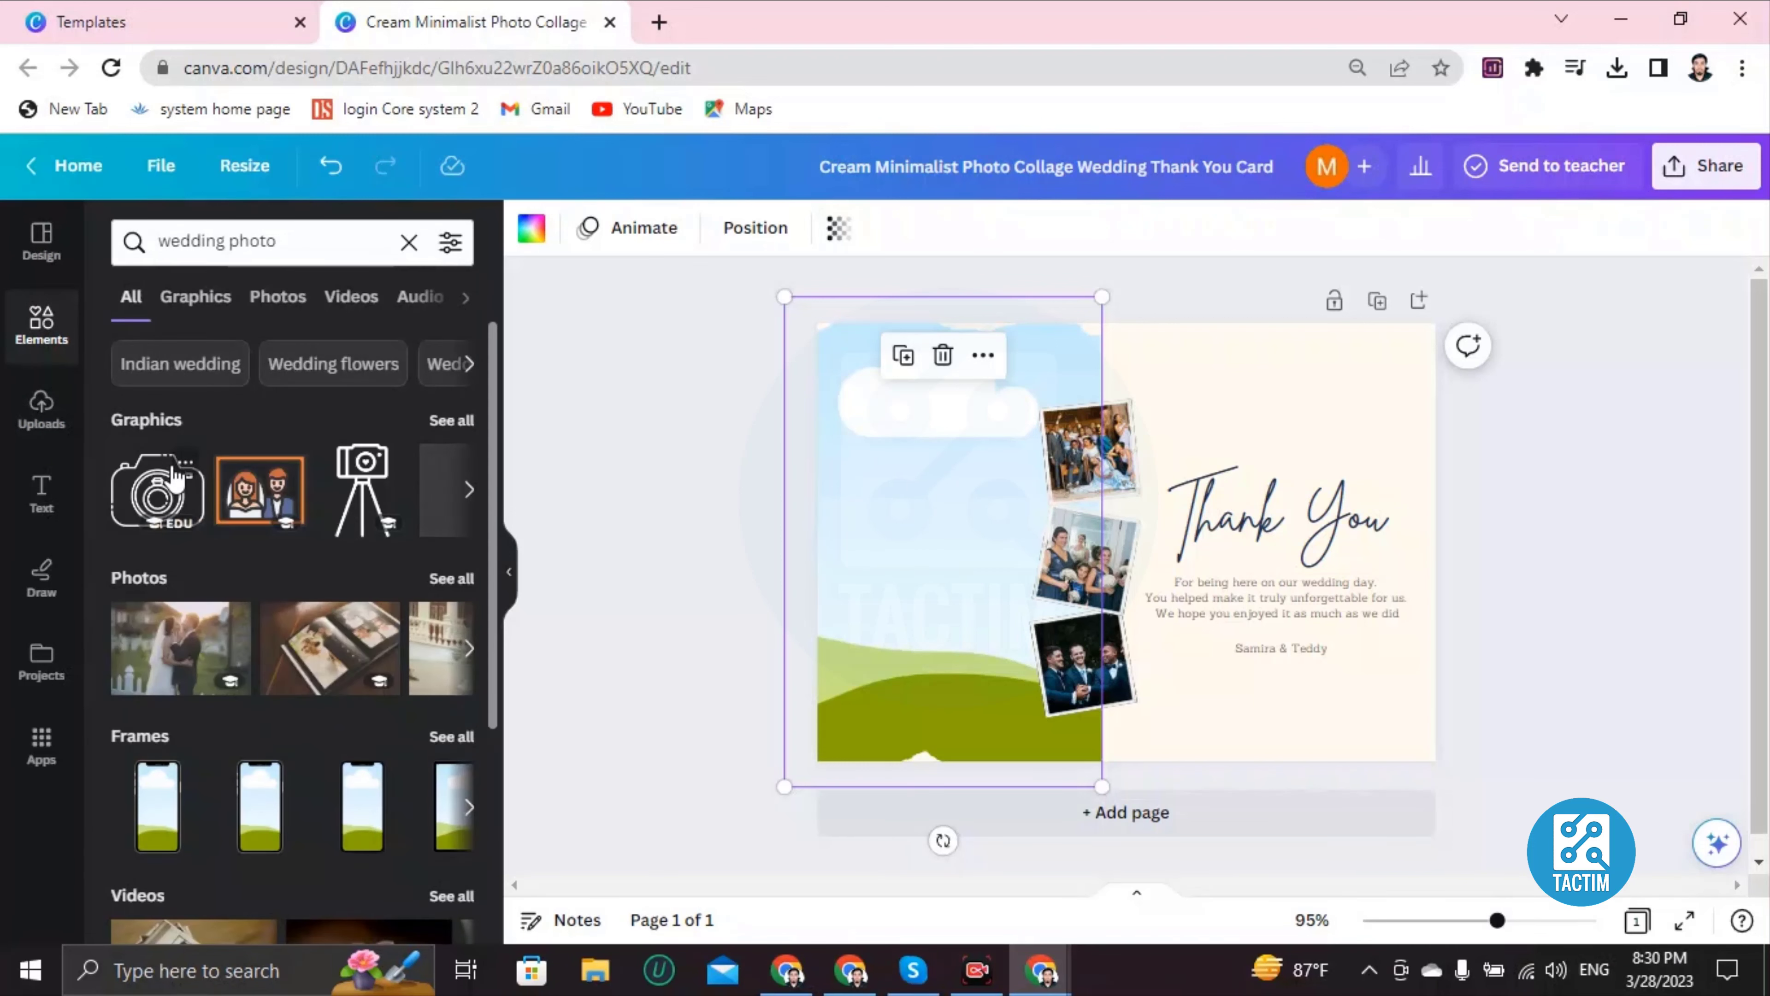
click(167, 659)
drag(1178, 519, 1124, 537)
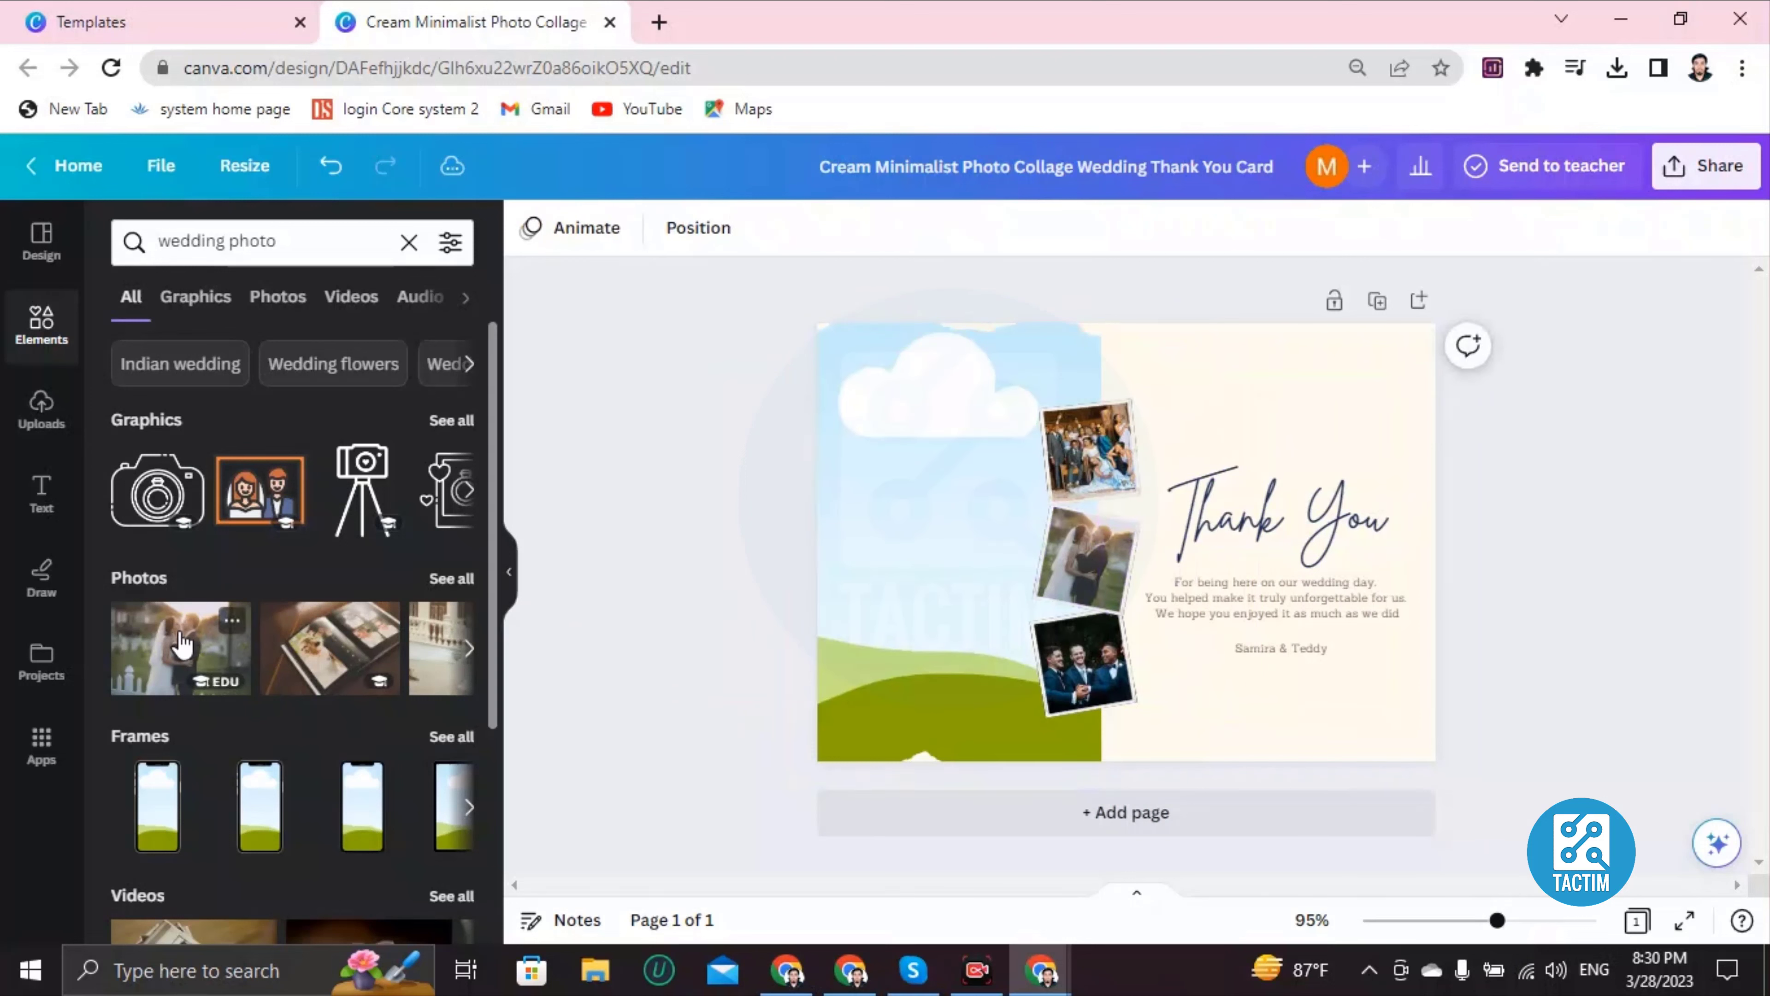
Step: Shrink the balcony wedding photo and place it in the large left frame
click(468, 648)
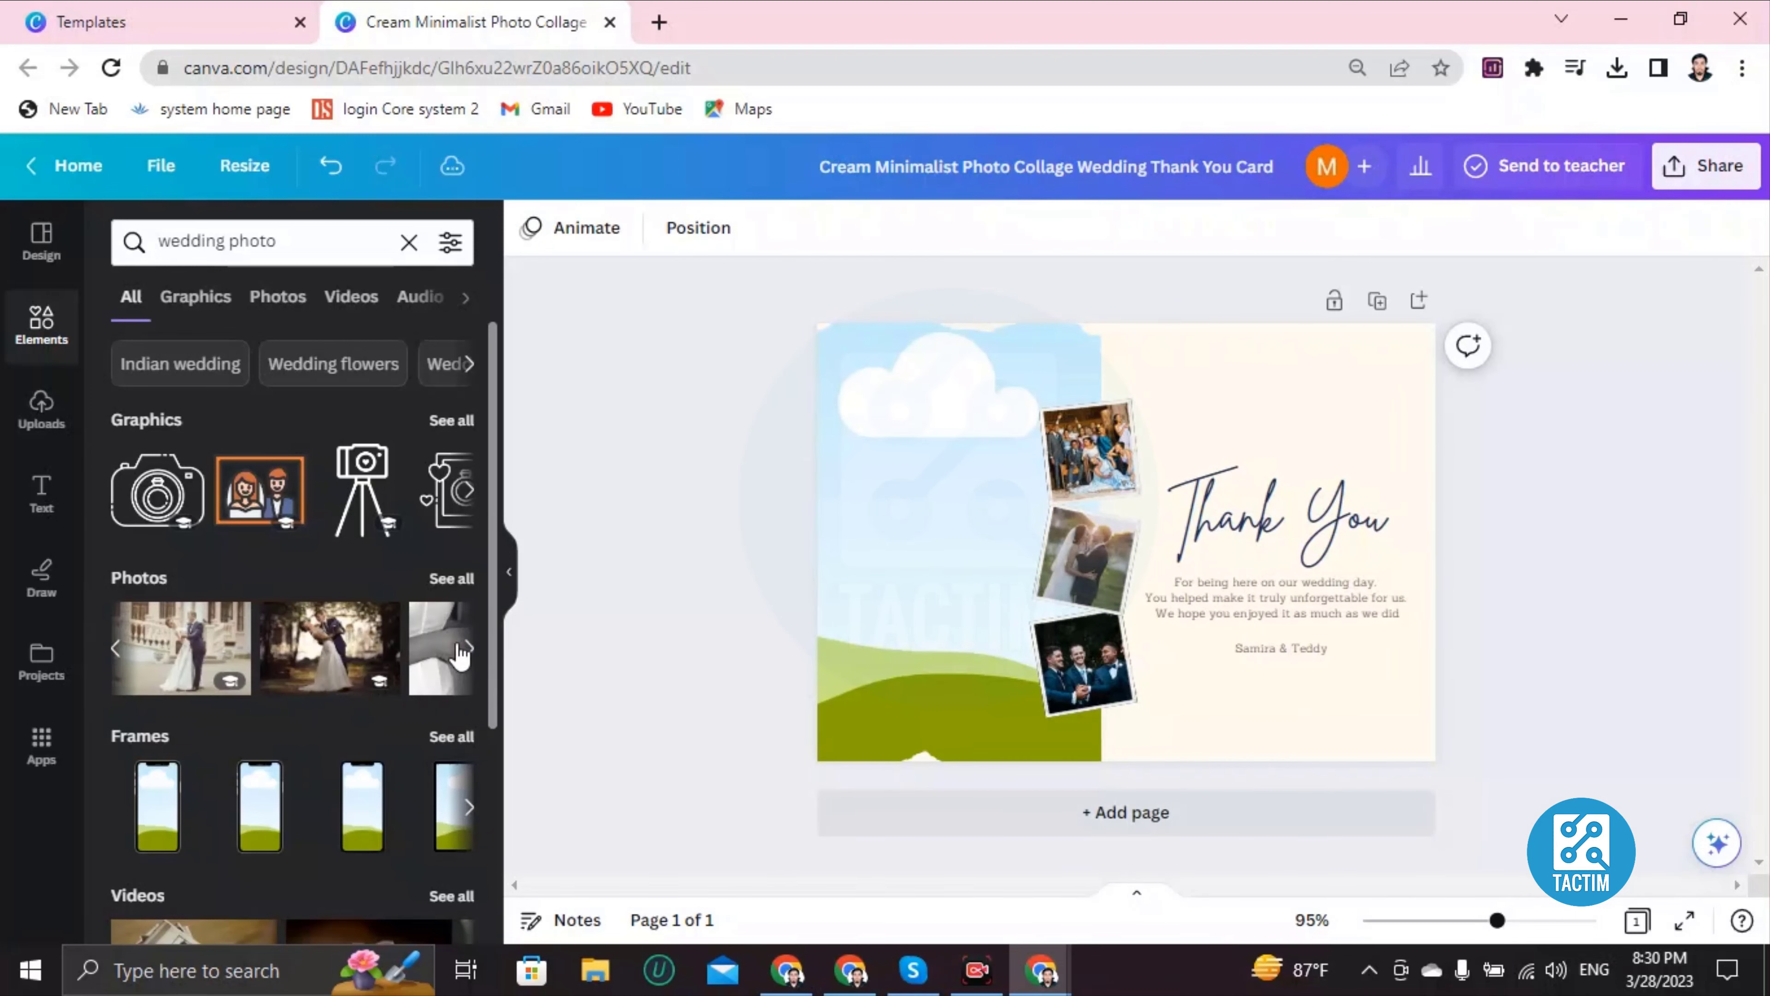
click(210, 645)
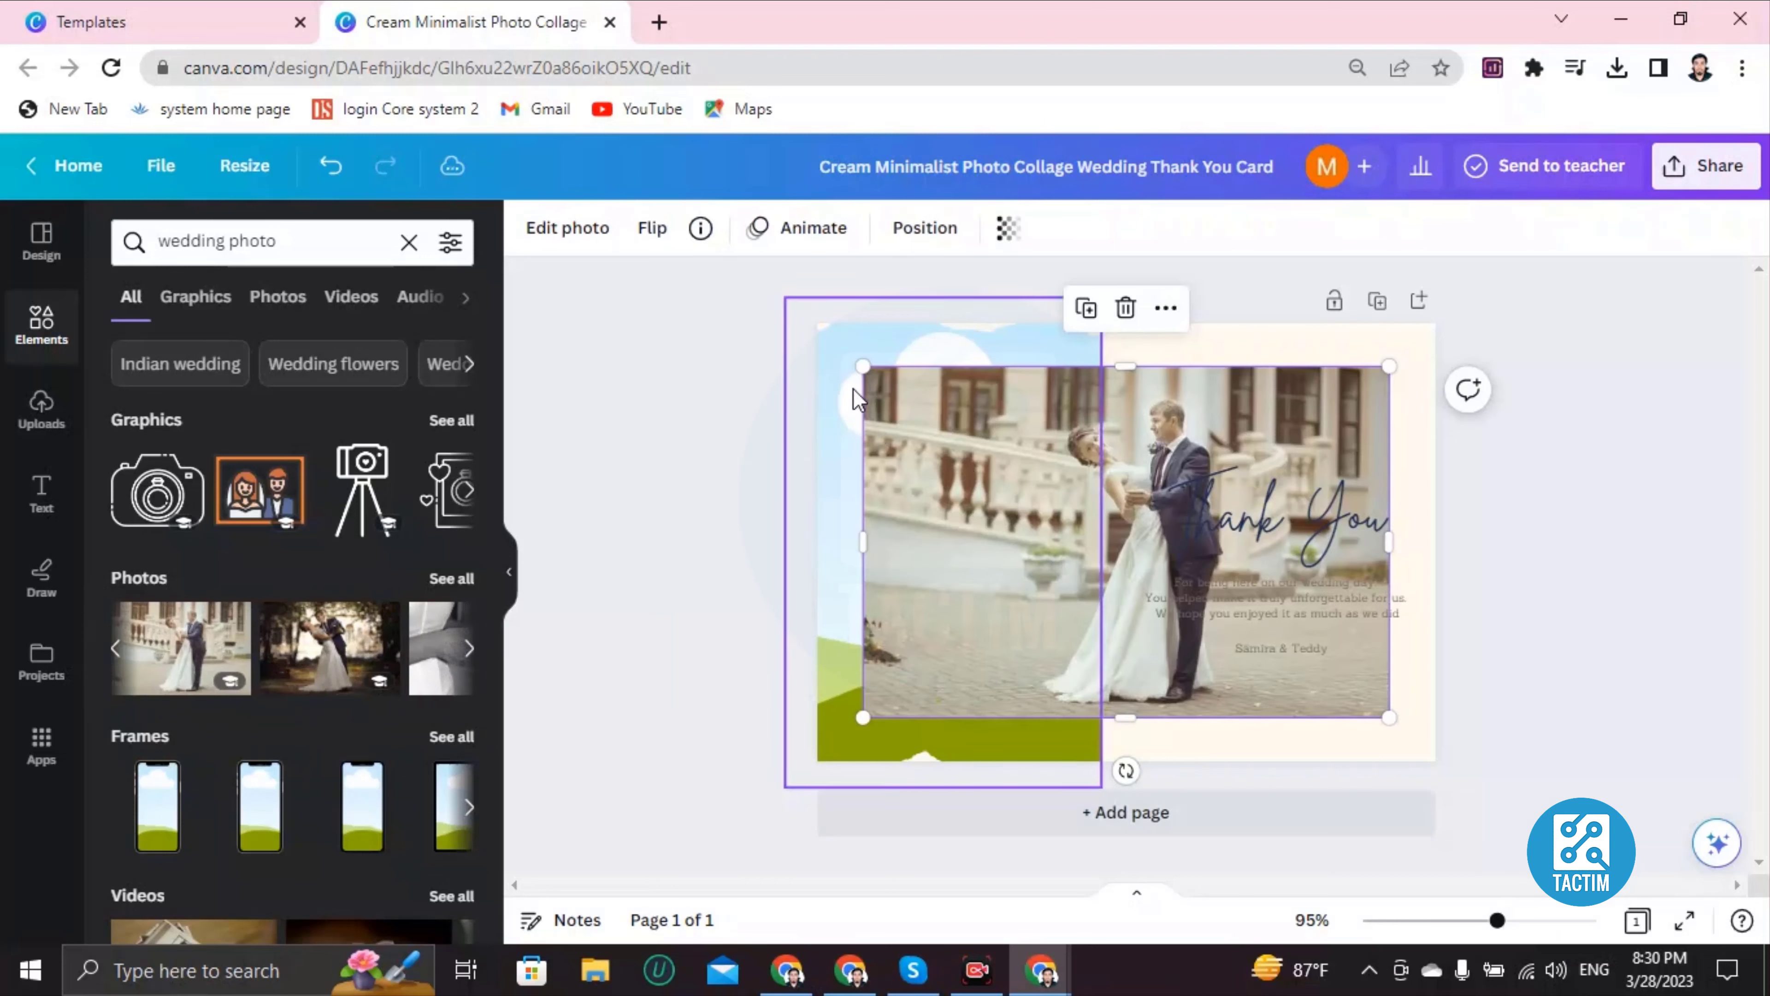
drag(862, 366, 1067, 500)
drag(1115, 578, 941, 680)
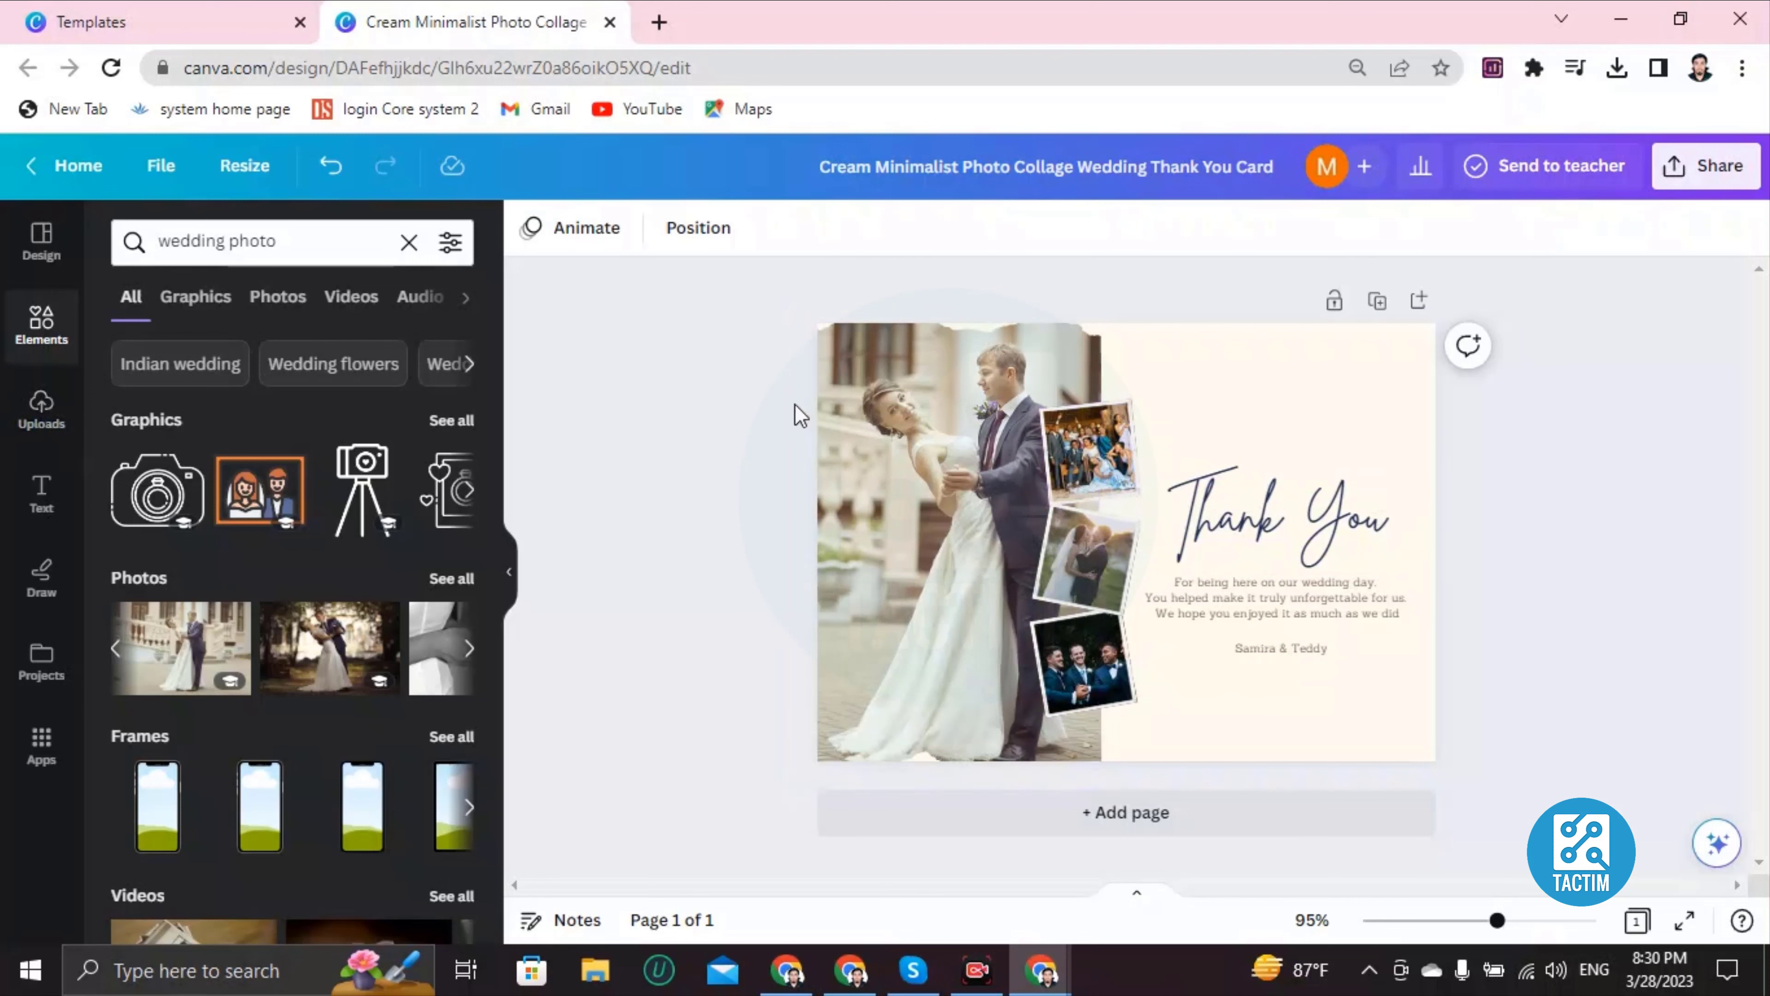
Step: Delete the small group photo from the top collage frame
click(1080, 471)
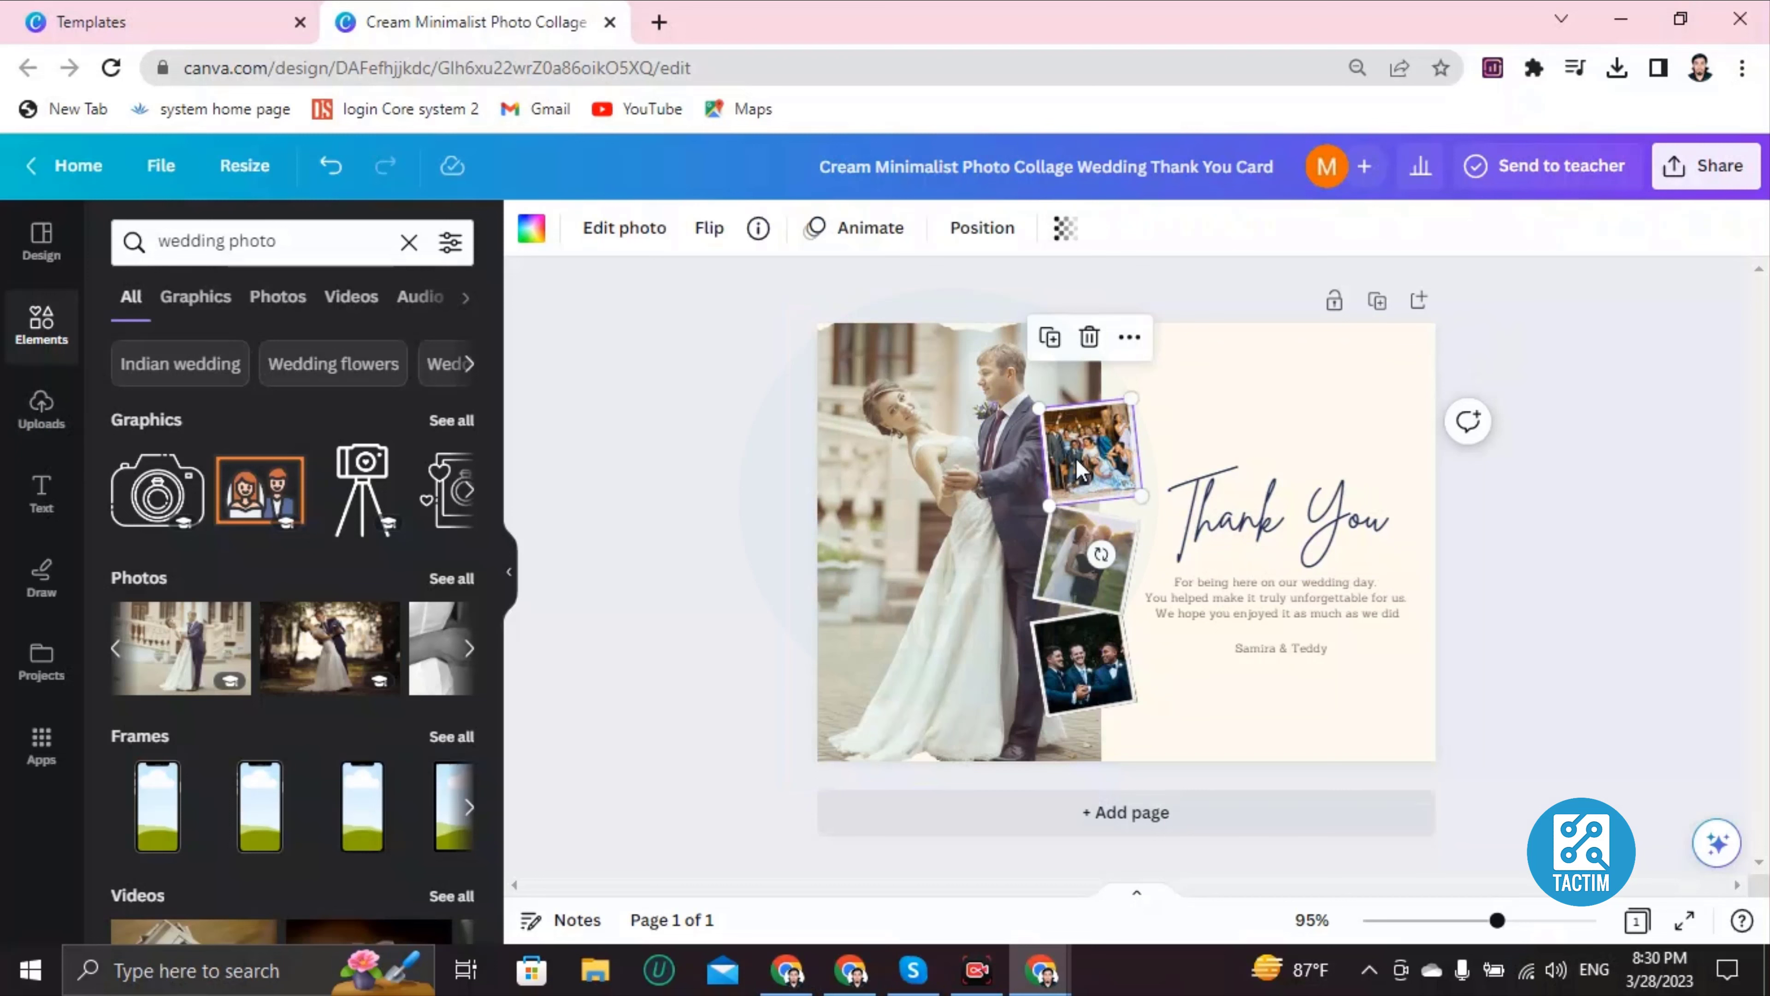
key(Delete)
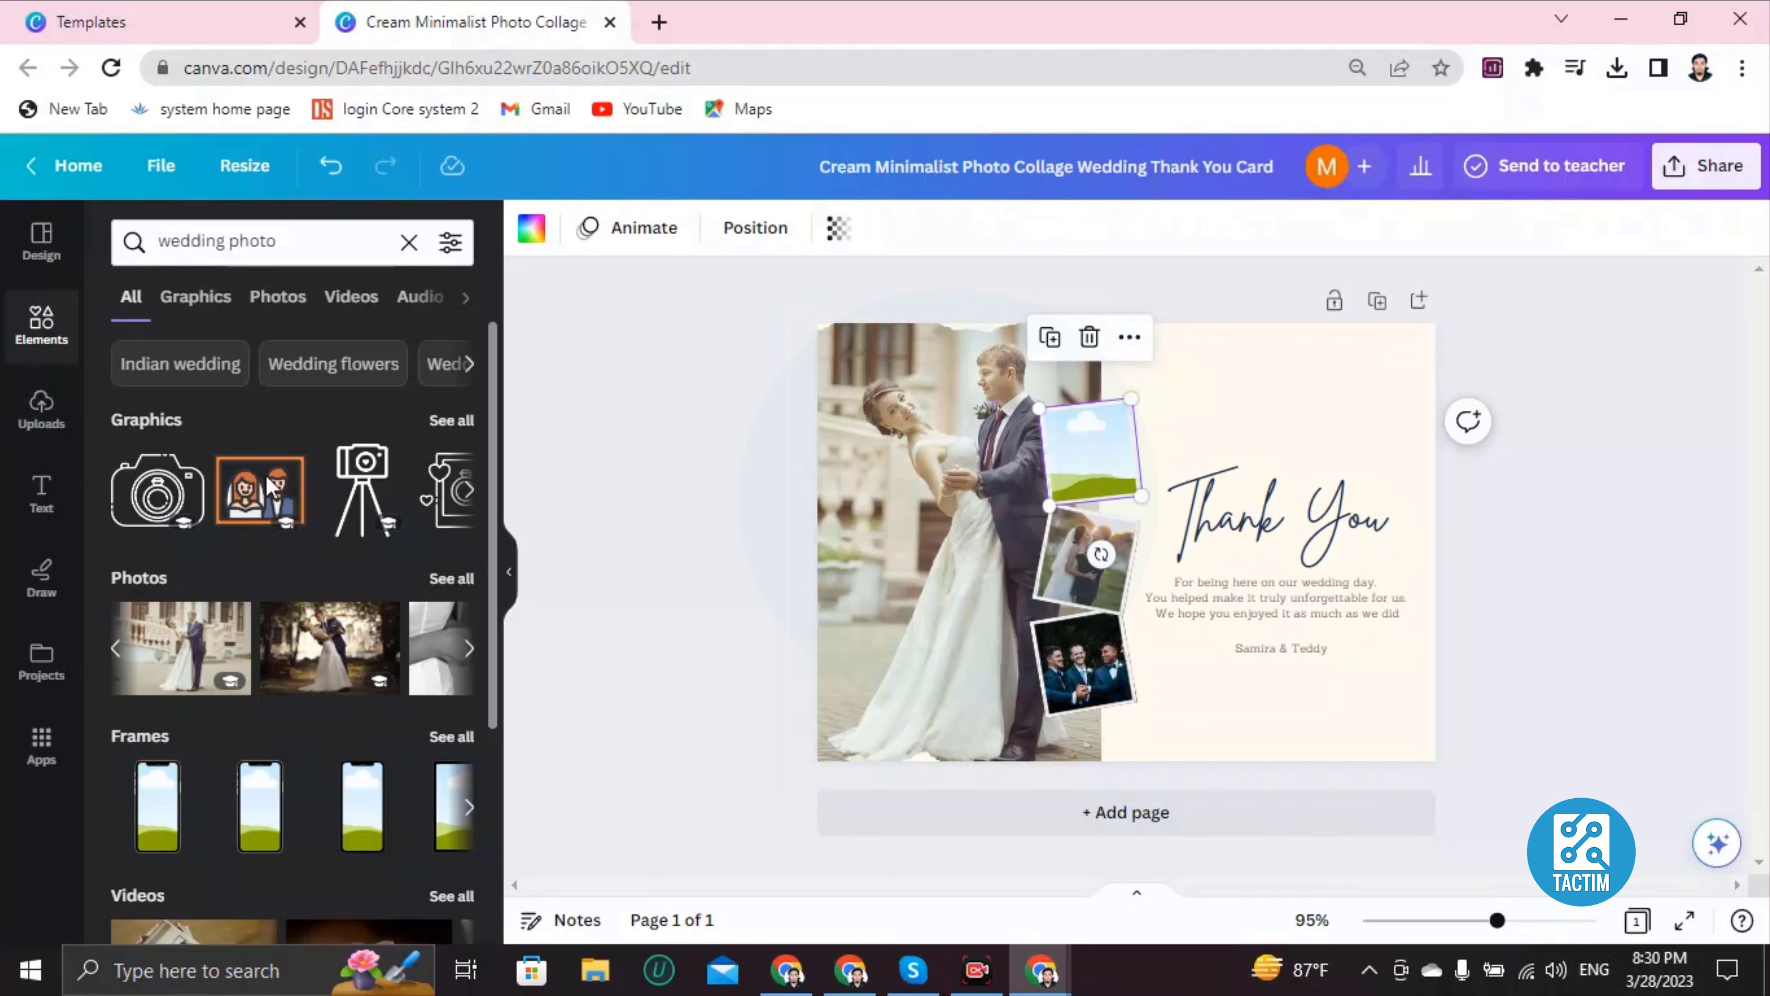
click(24, 409)
click(237, 307)
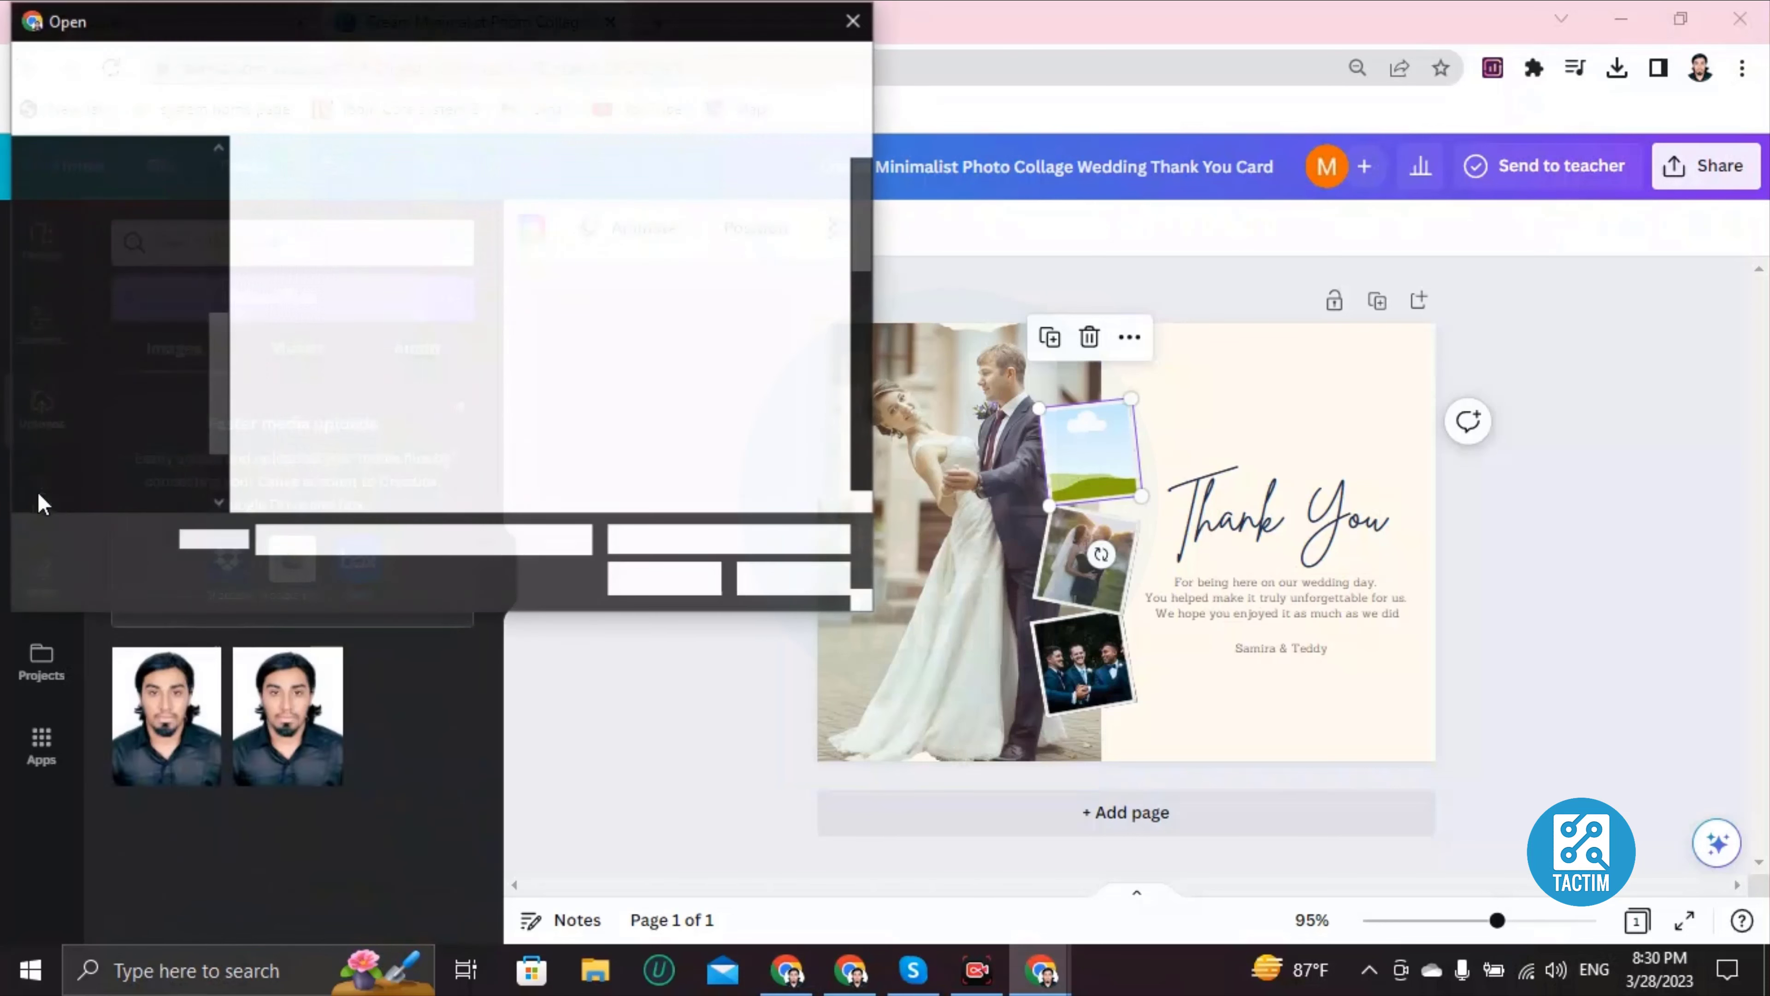
click(847, 17)
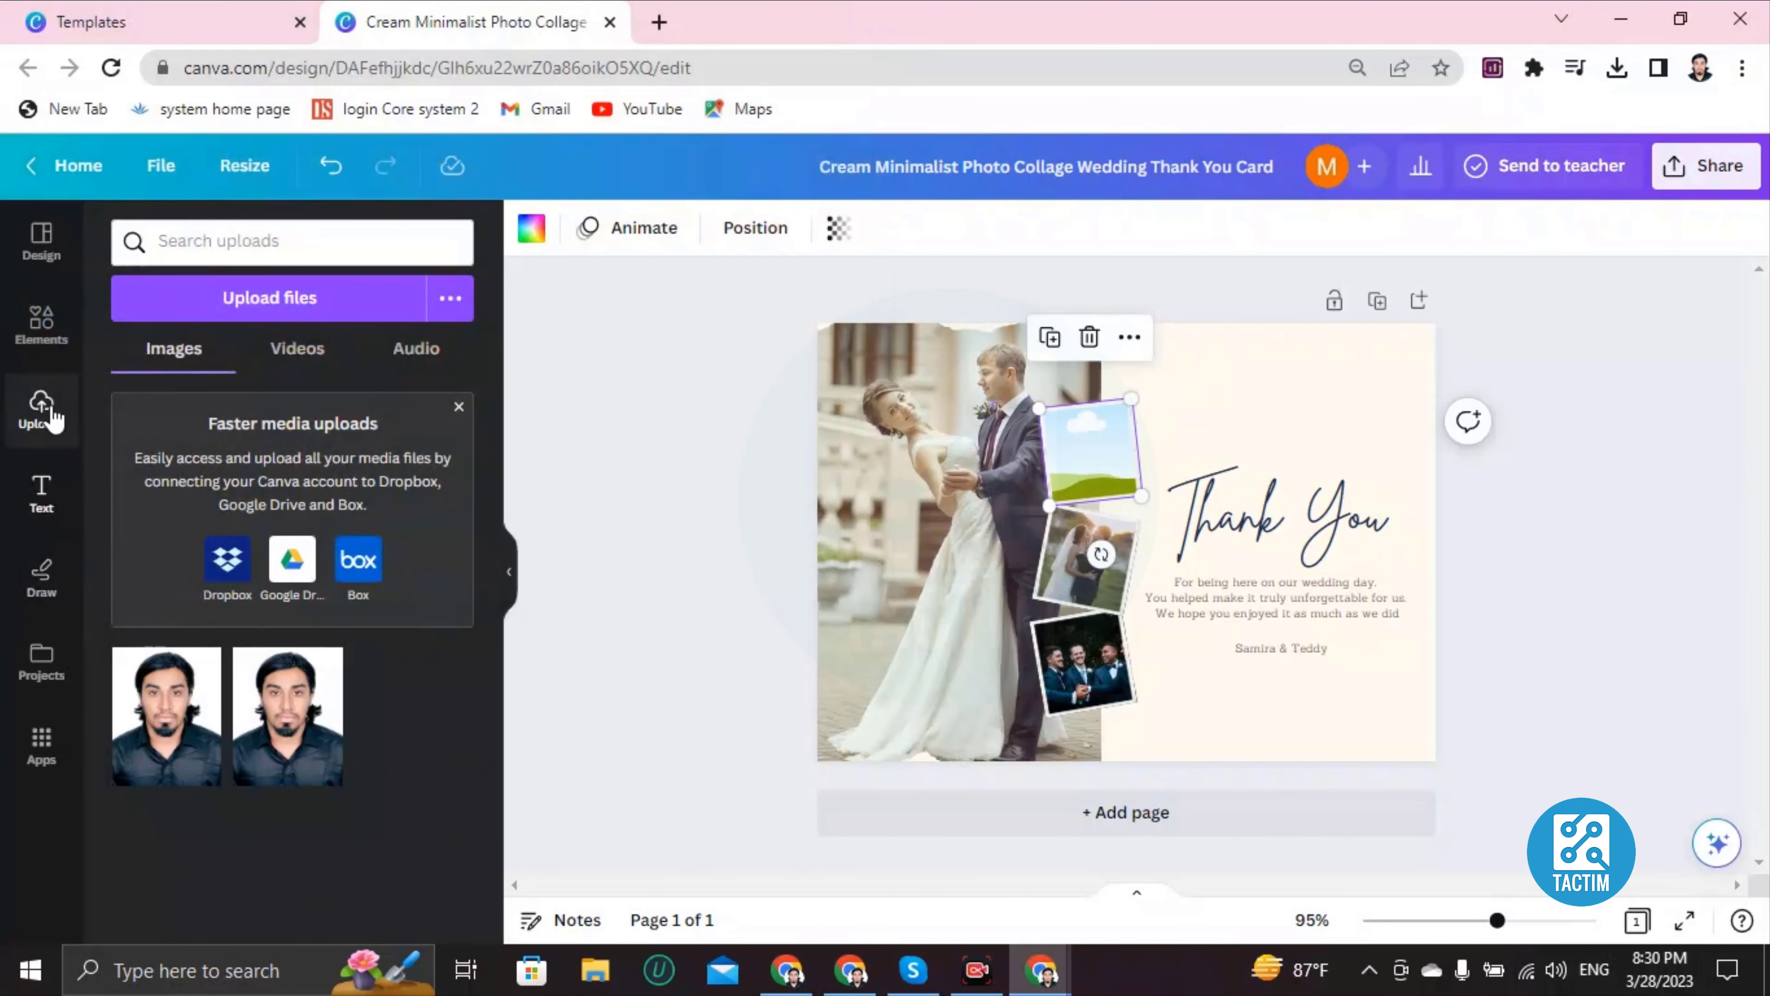
Step: Search elements for 'family' and drop a family photo into the empty top frame
click(44, 333)
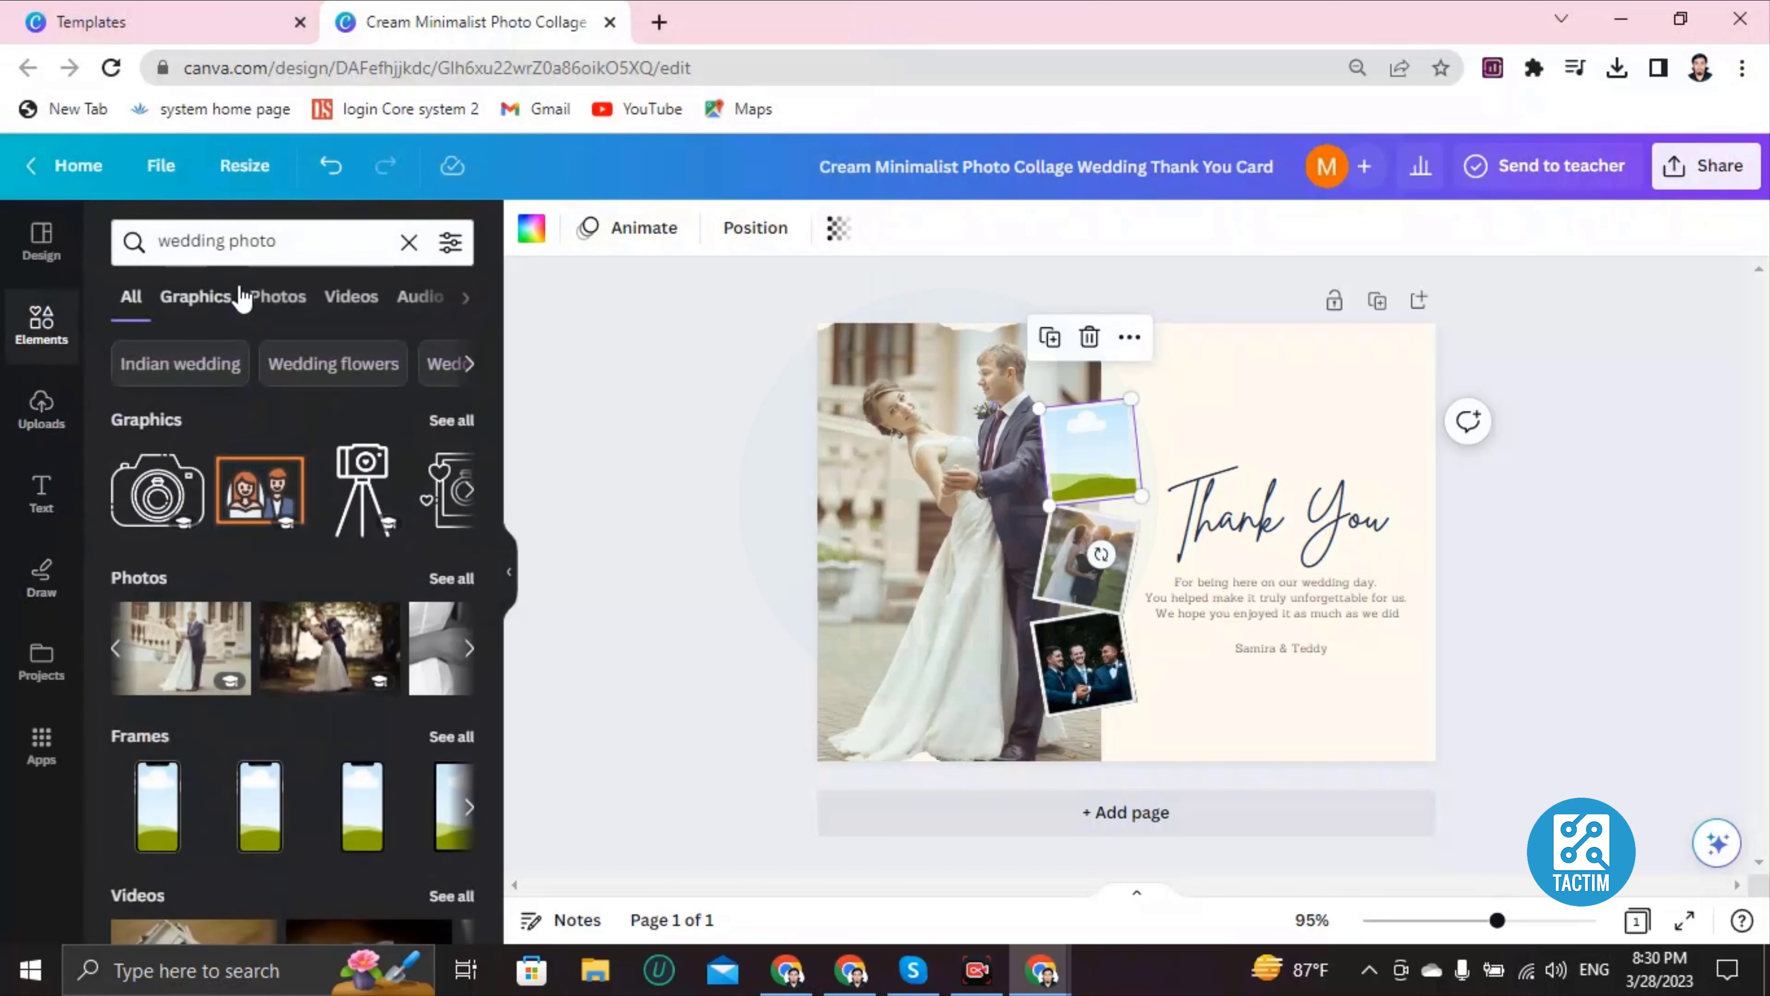
click(251, 243)
key(Return)
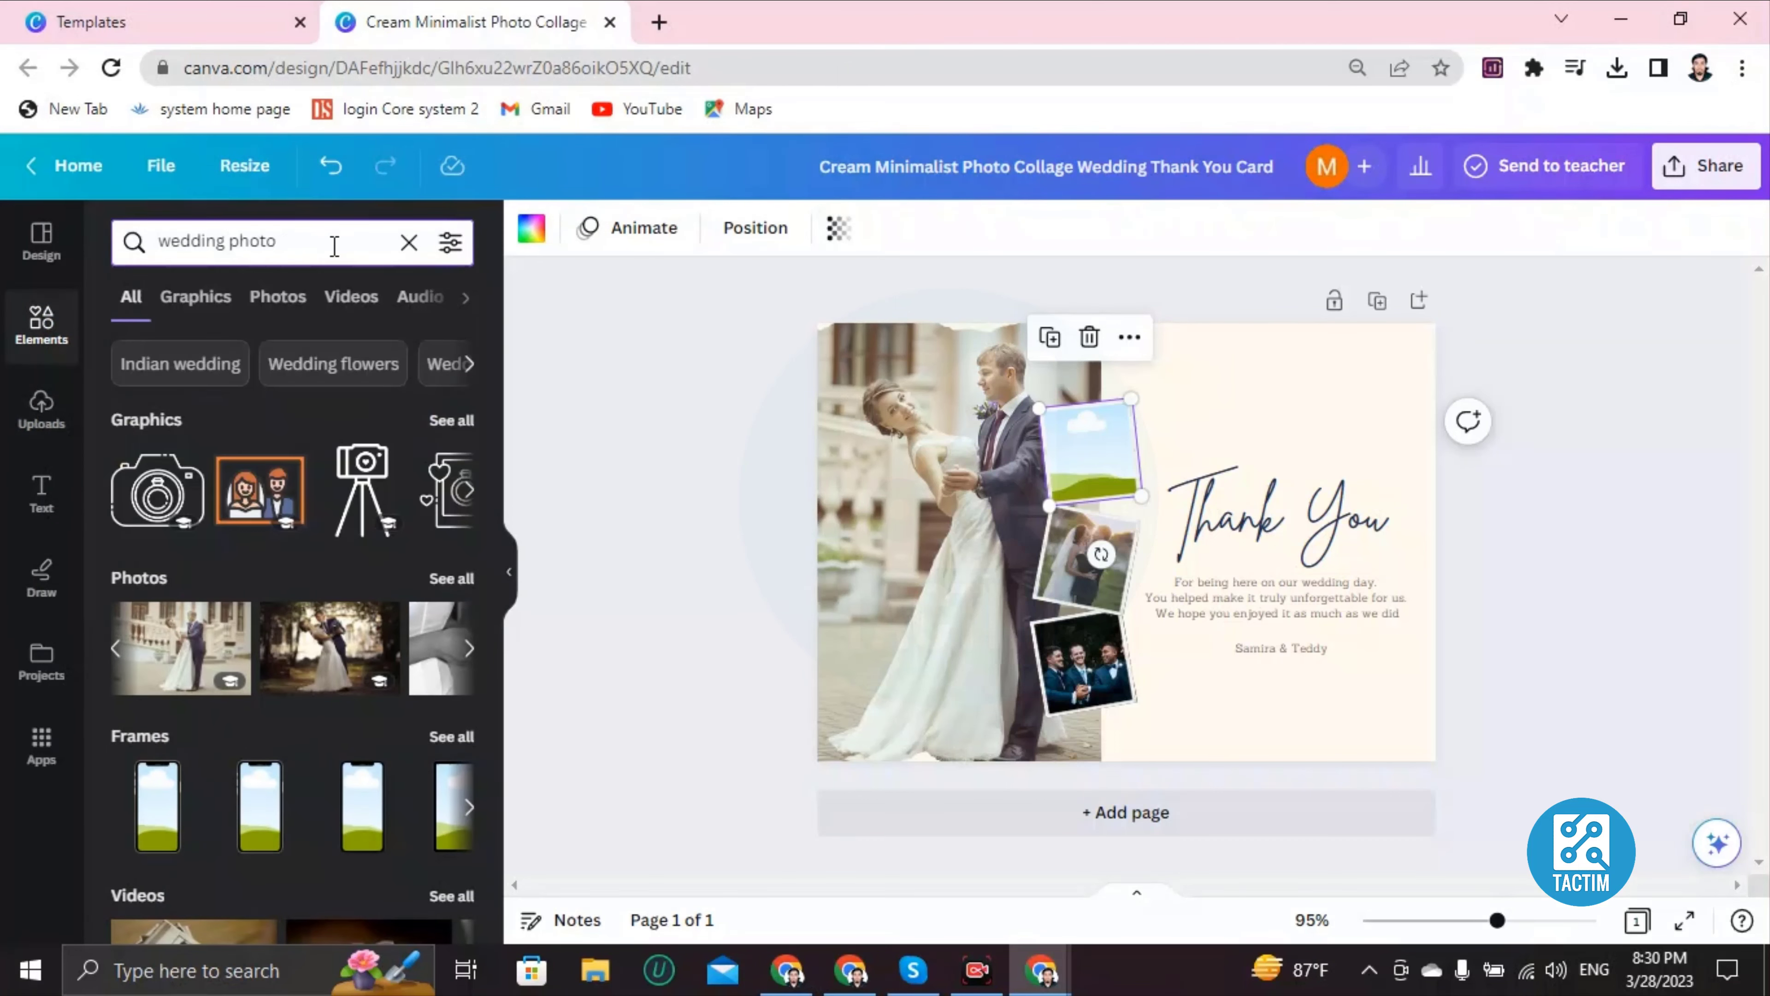
click(407, 244)
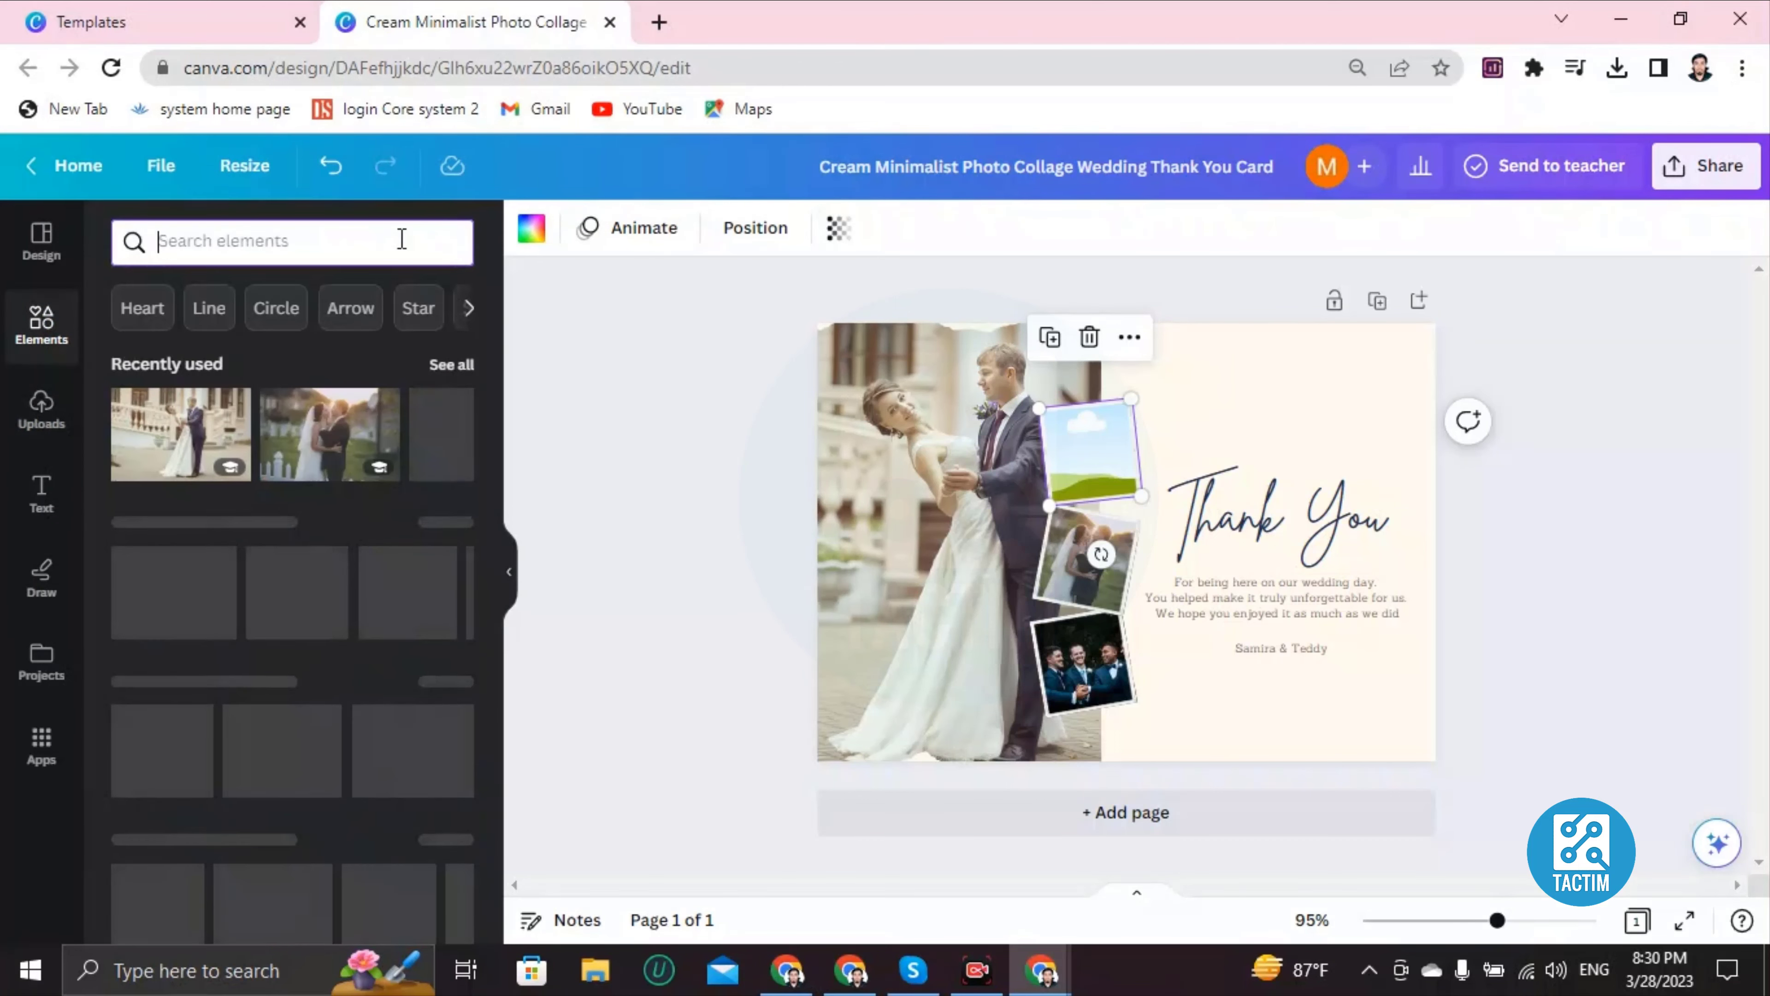
text(family)
key(Return)
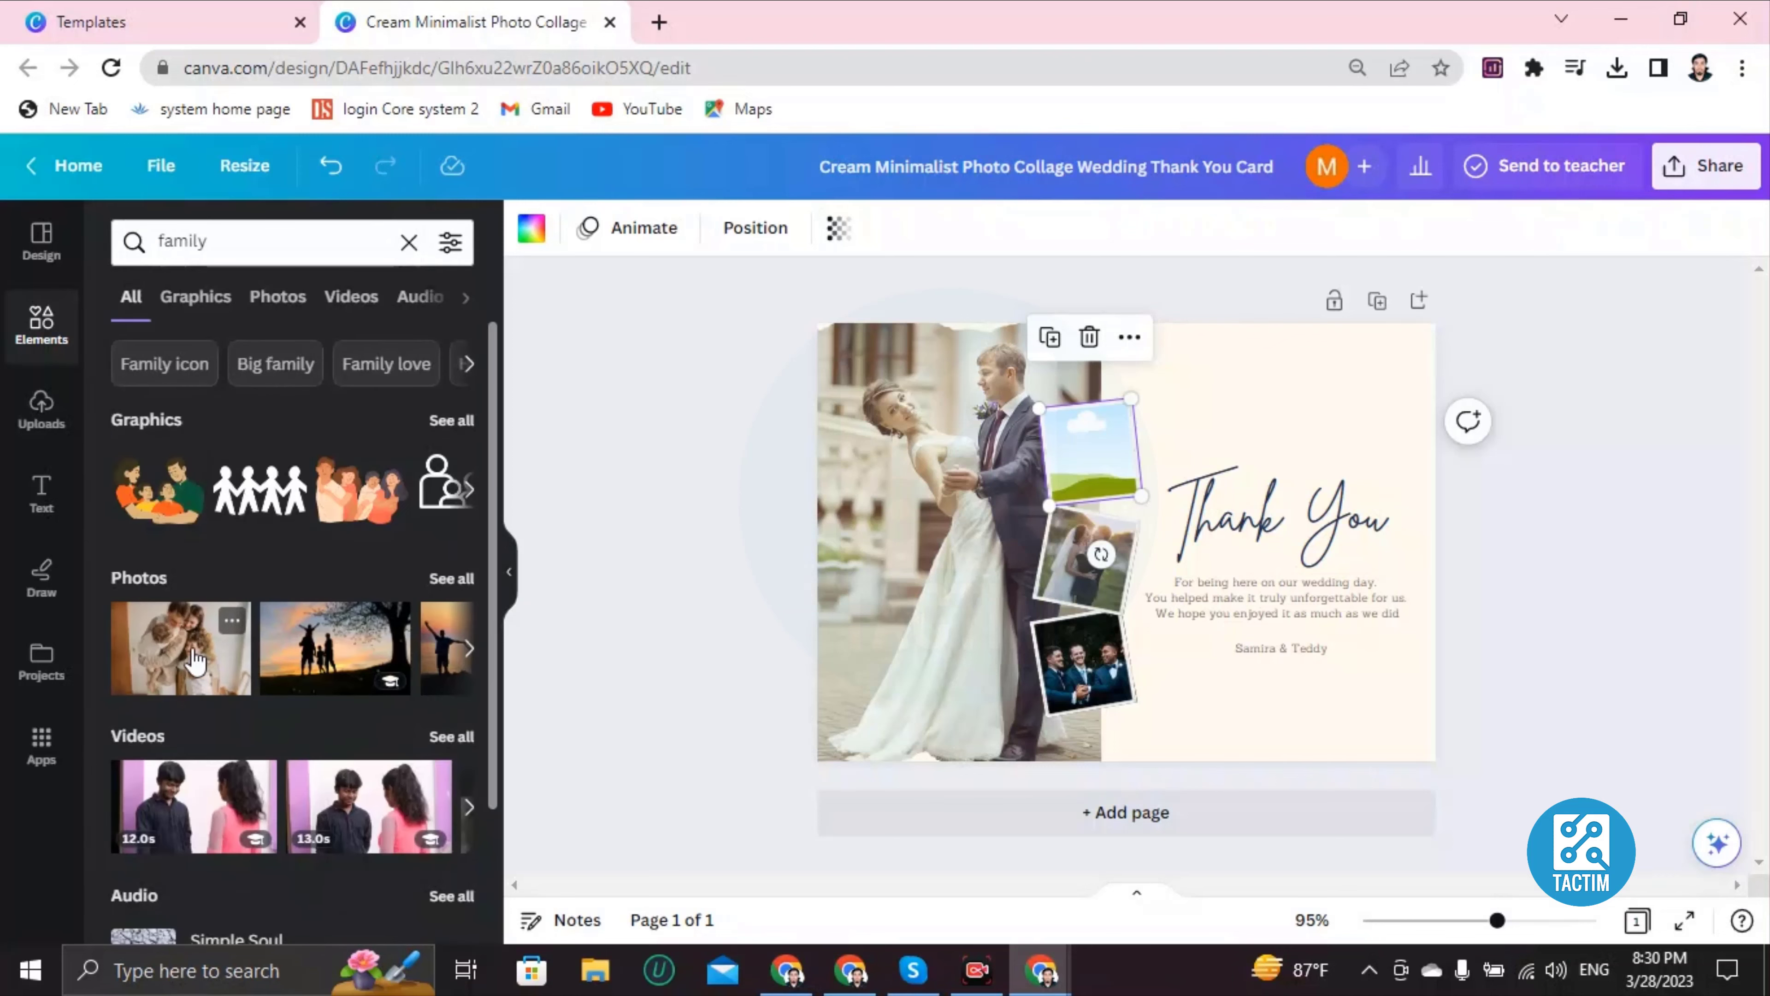
click(195, 660)
drag(986, 486, 1118, 470)
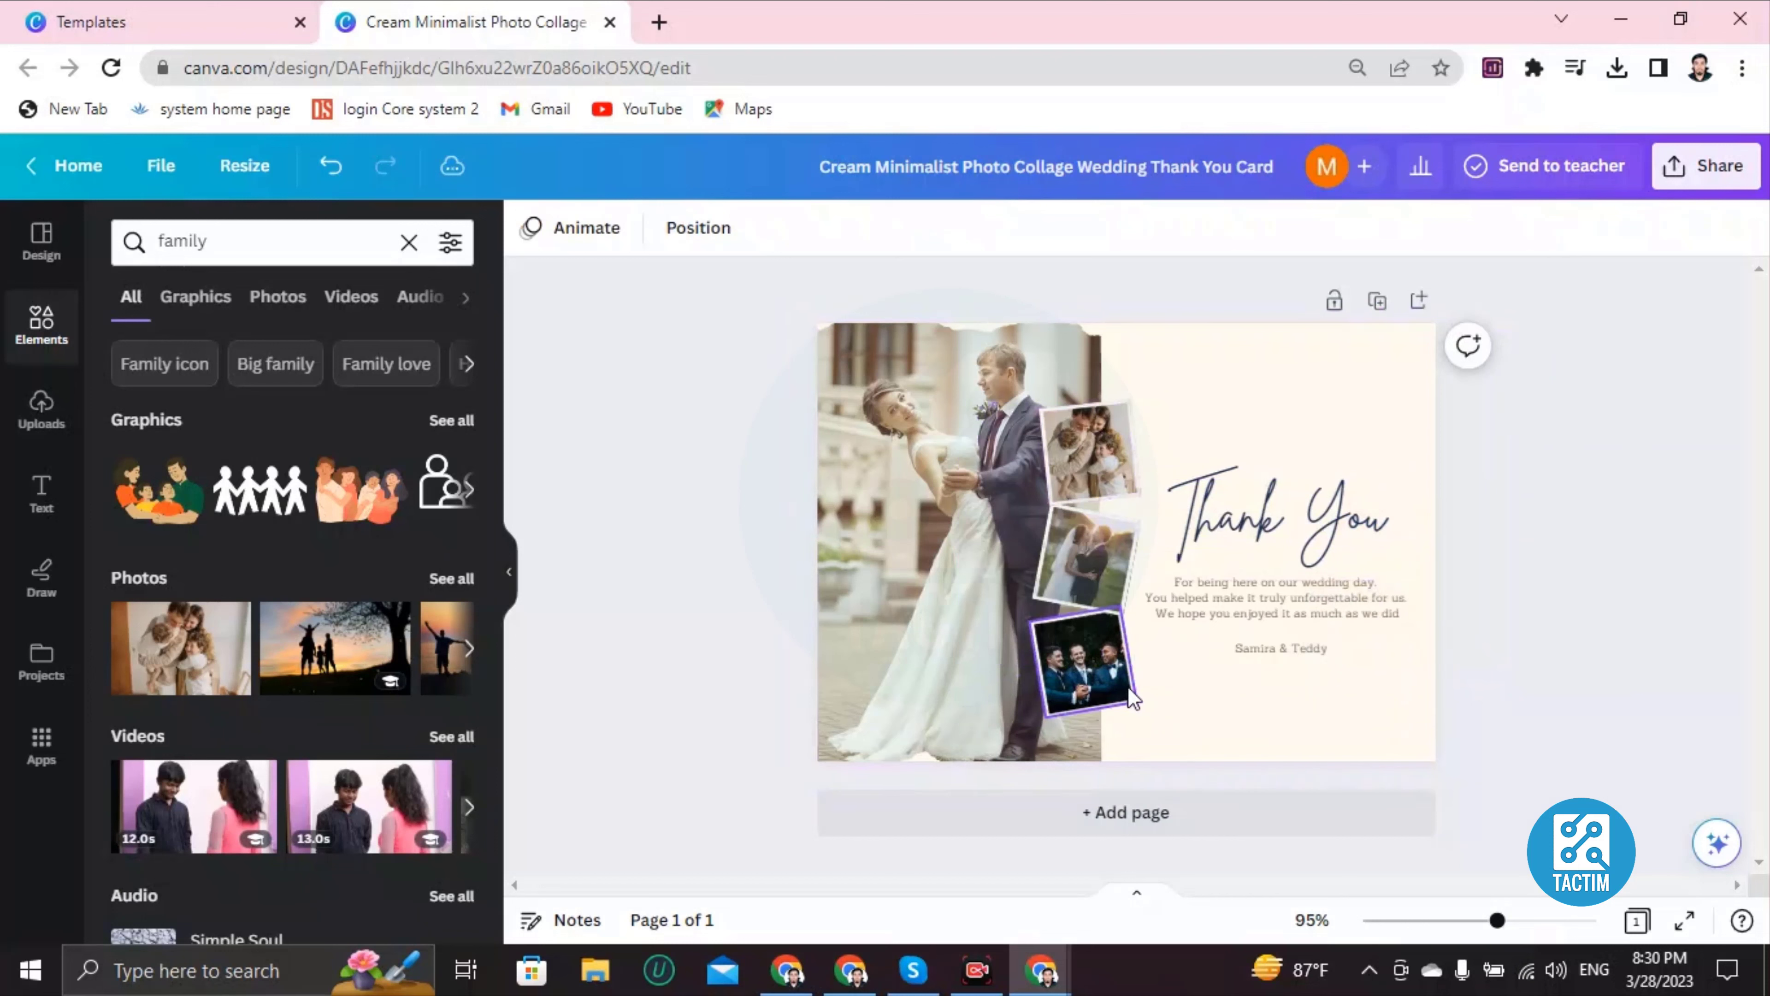
click(1272, 413)
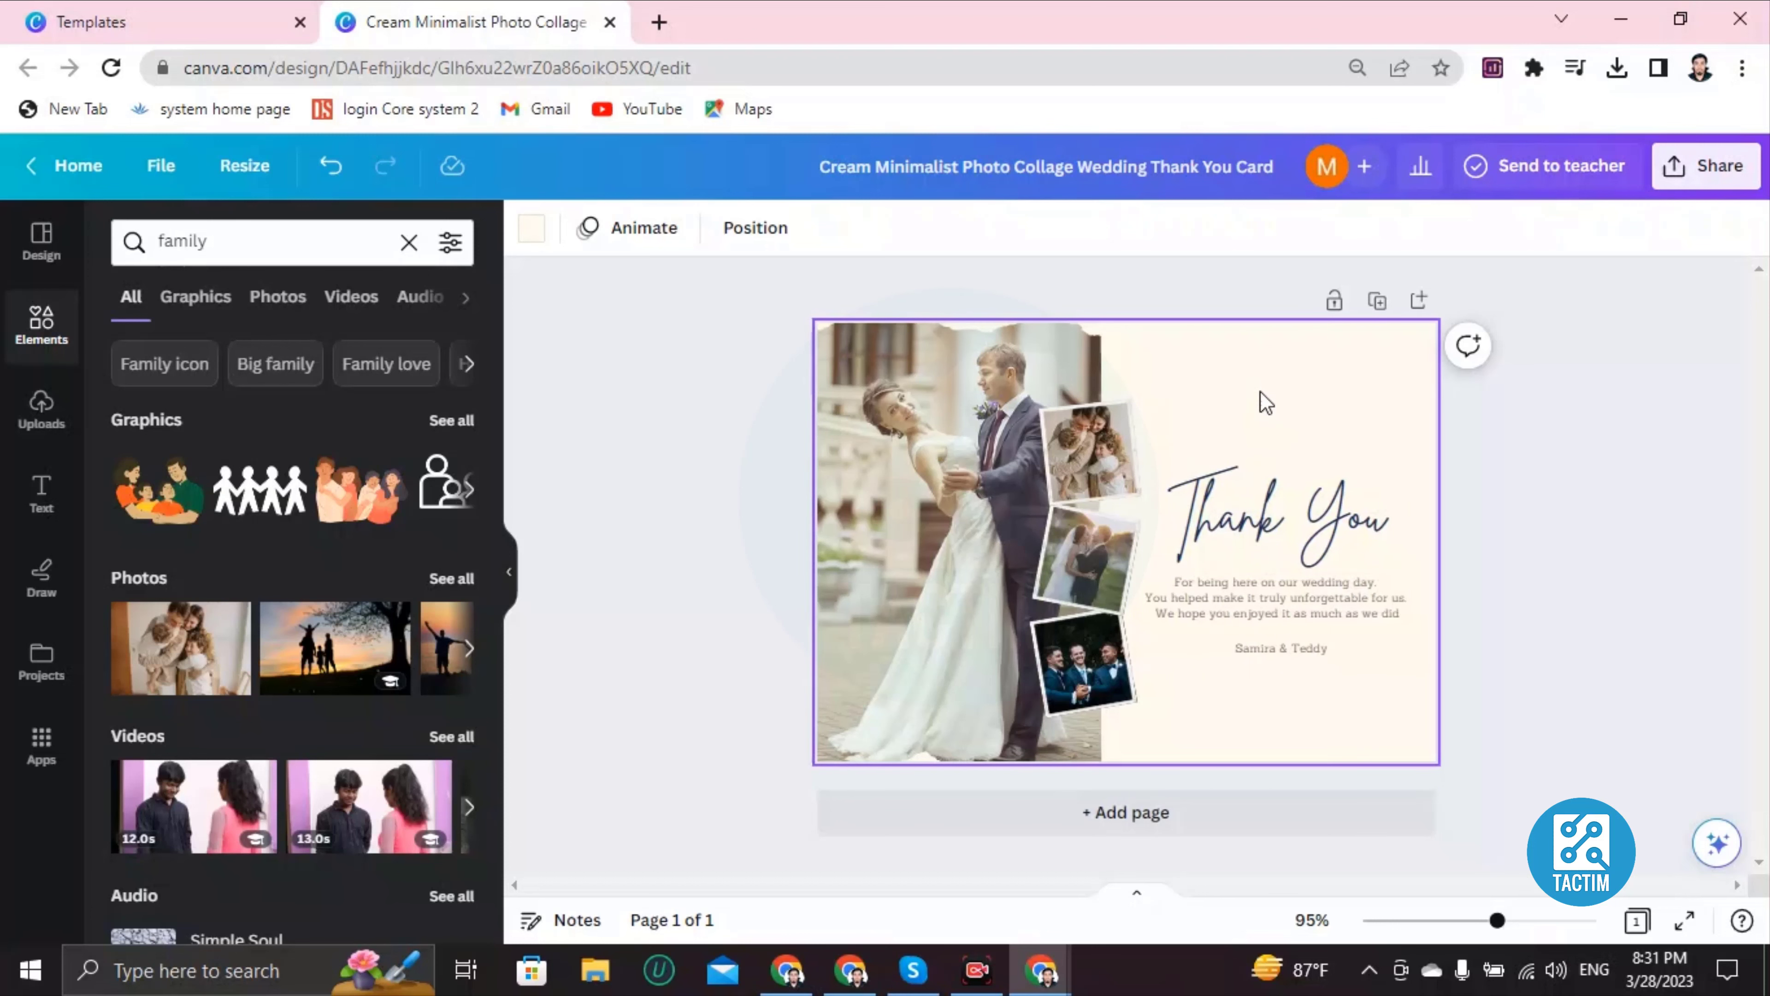
Step: Select and delete the 'Thank You' script heading text
scroll(1259, 390, up, 3)
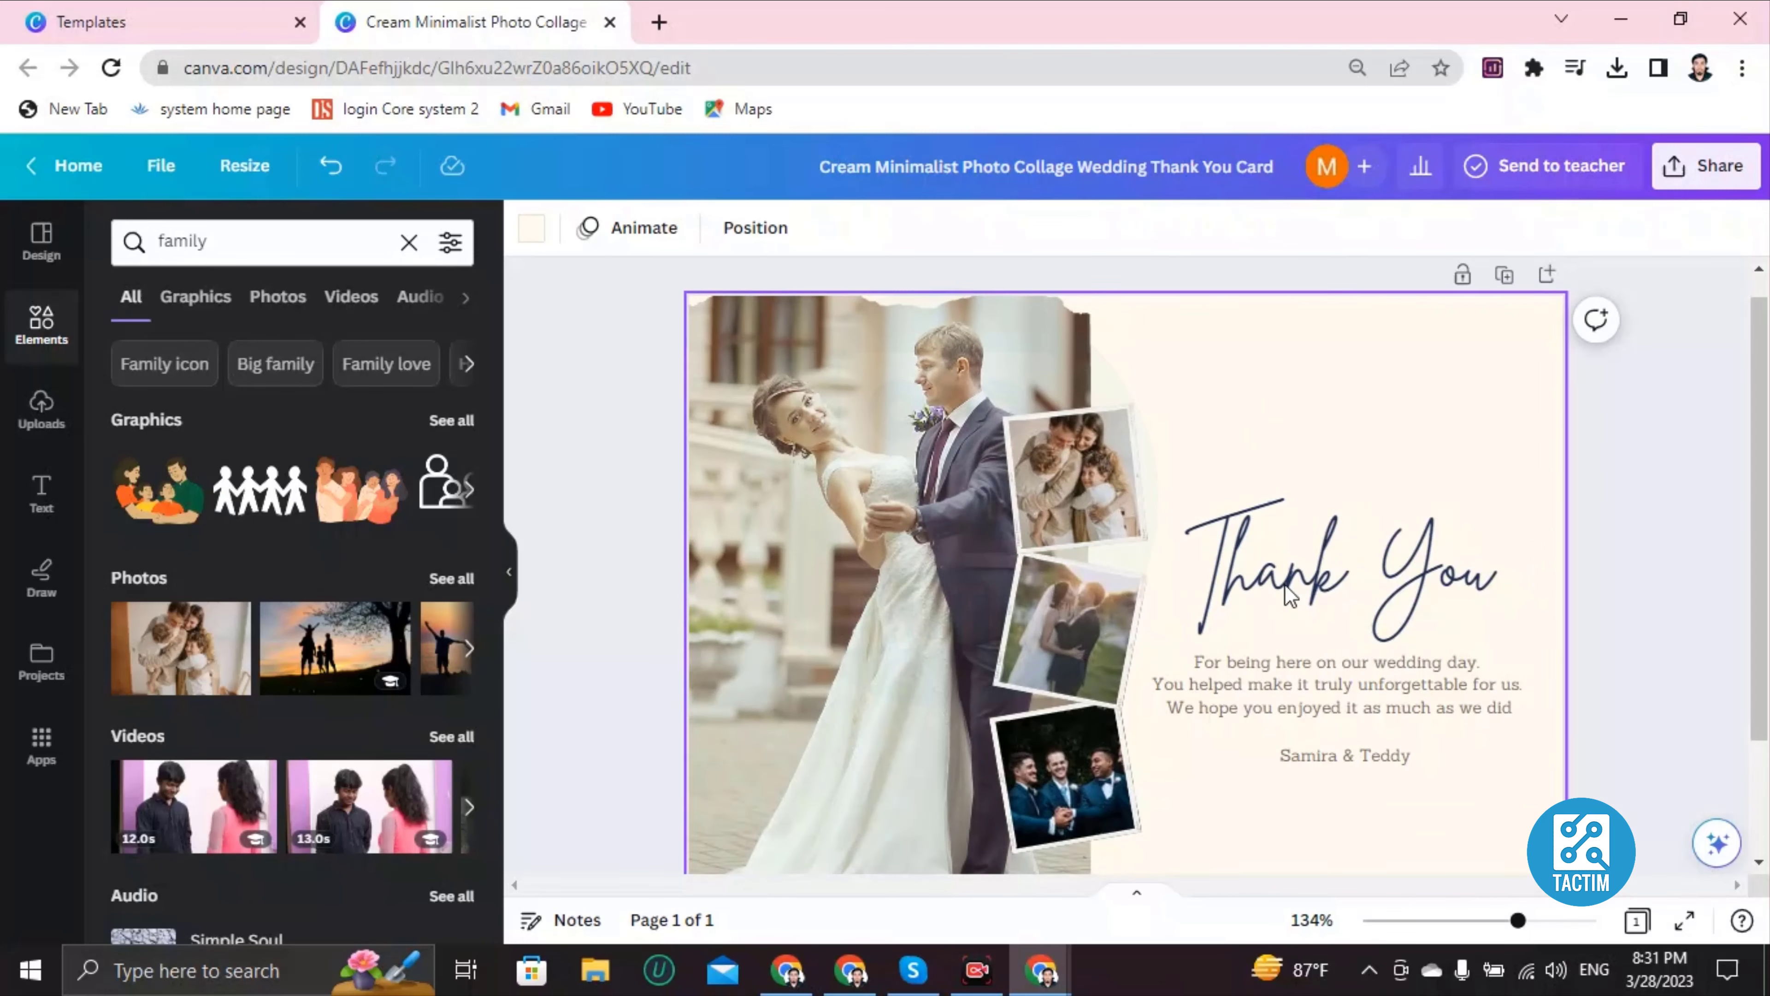
scroll(1332, 424, down, 2)
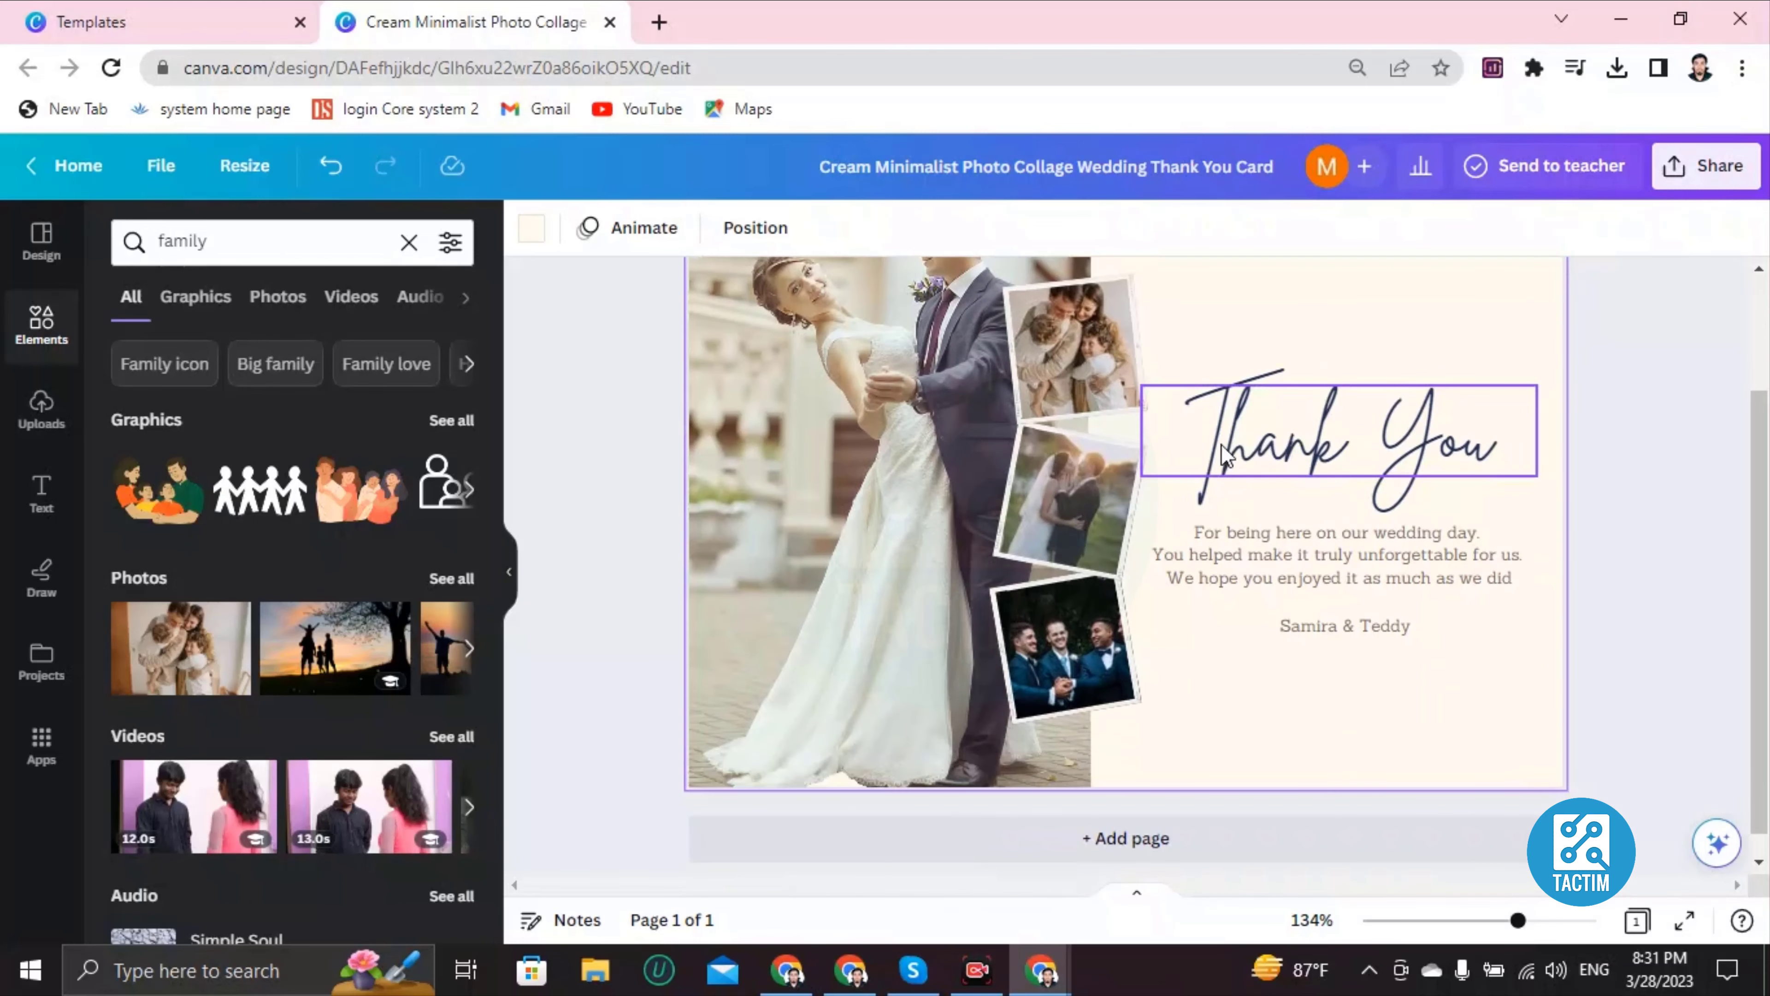
click(1352, 452)
click(1354, 445)
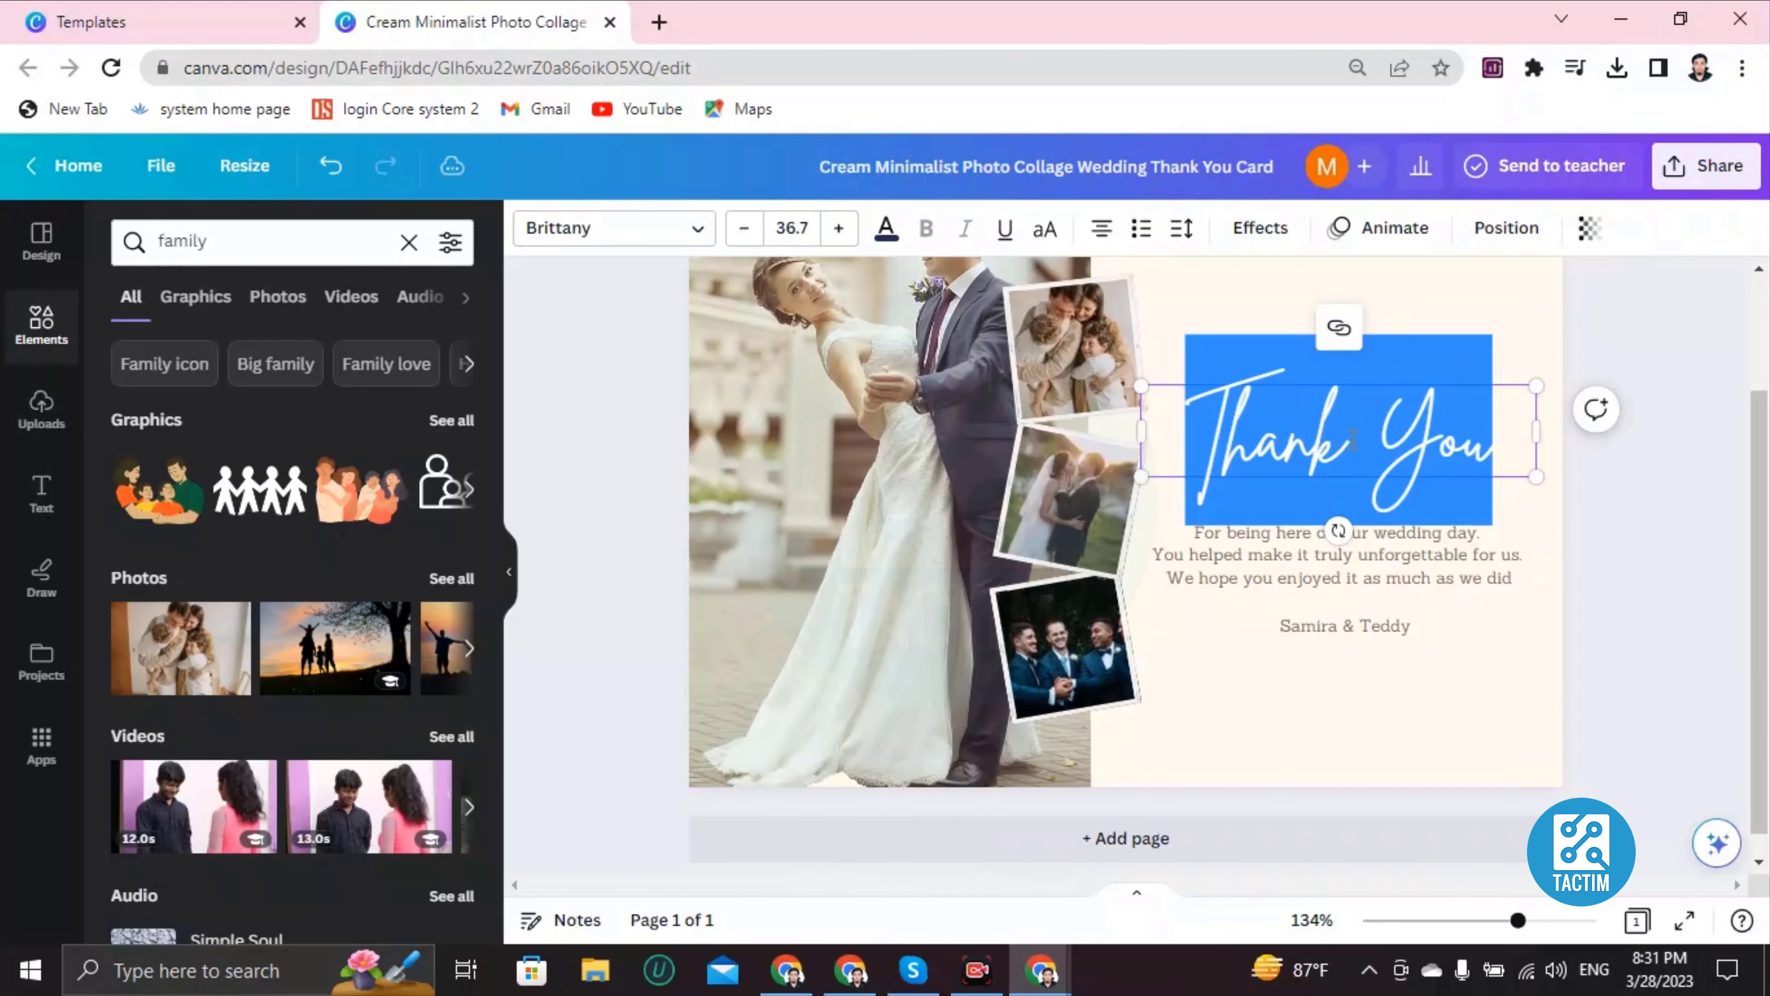
triple_click(1411, 426)
click(1364, 440)
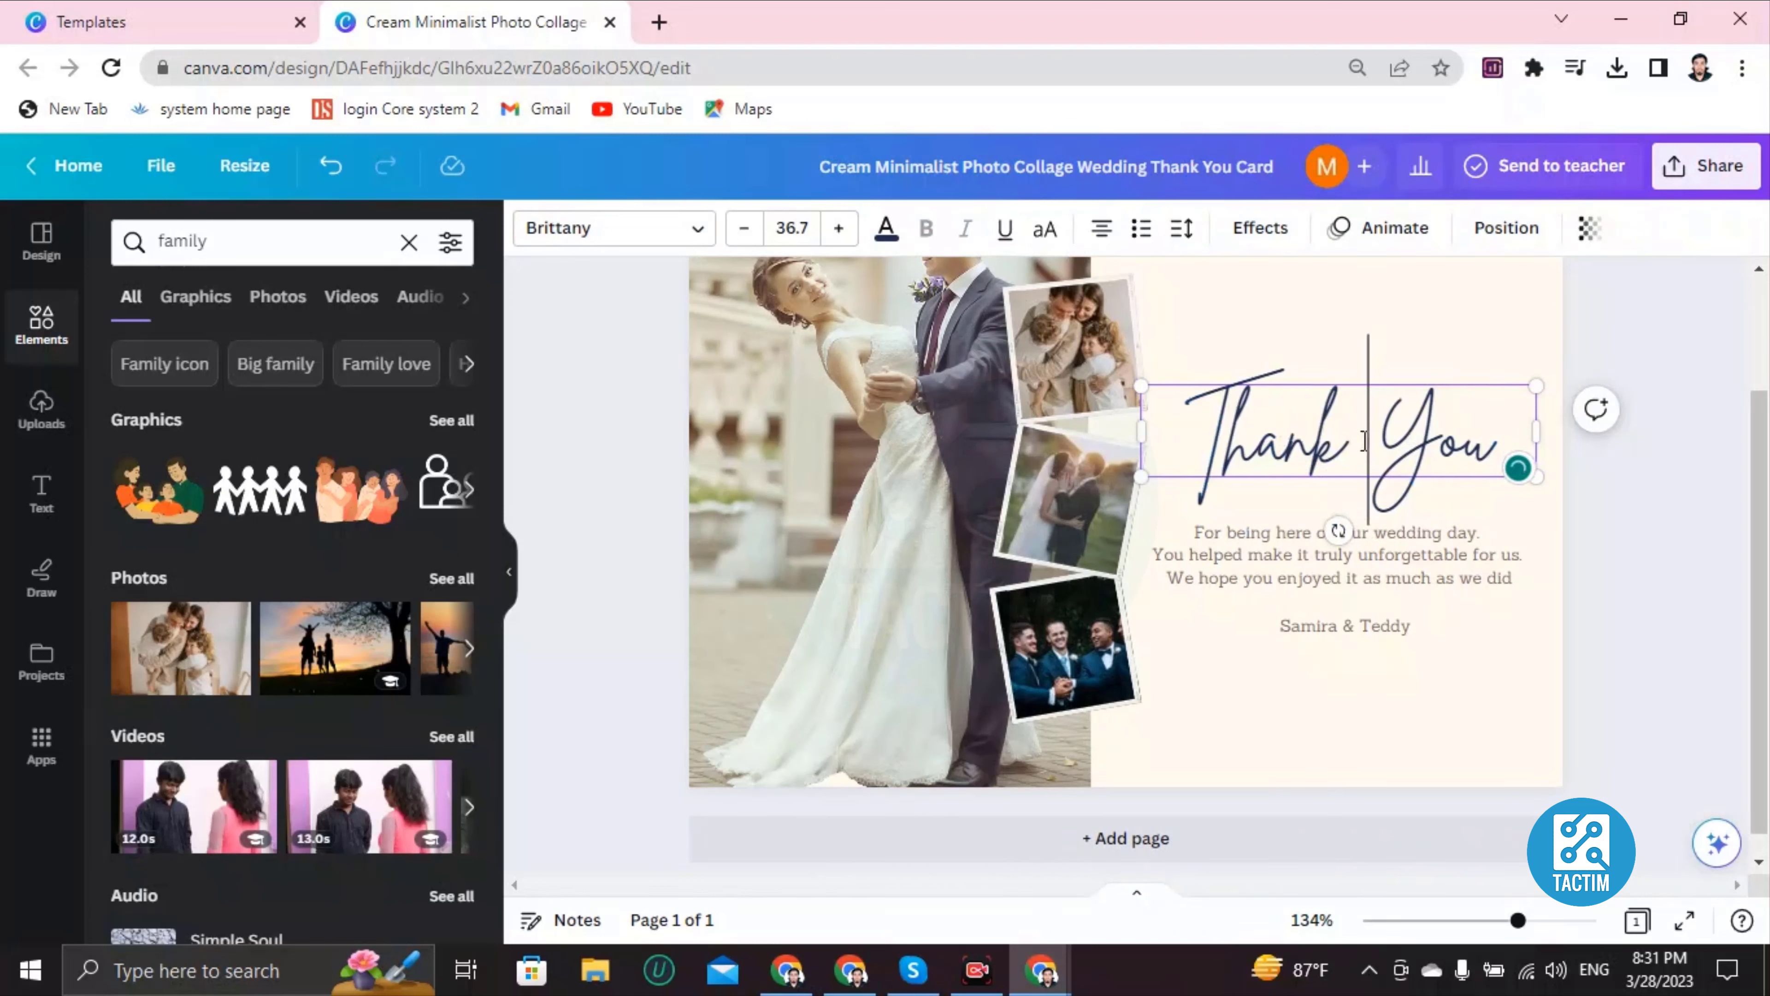
double_click(1364, 441)
triple_click(1364, 441)
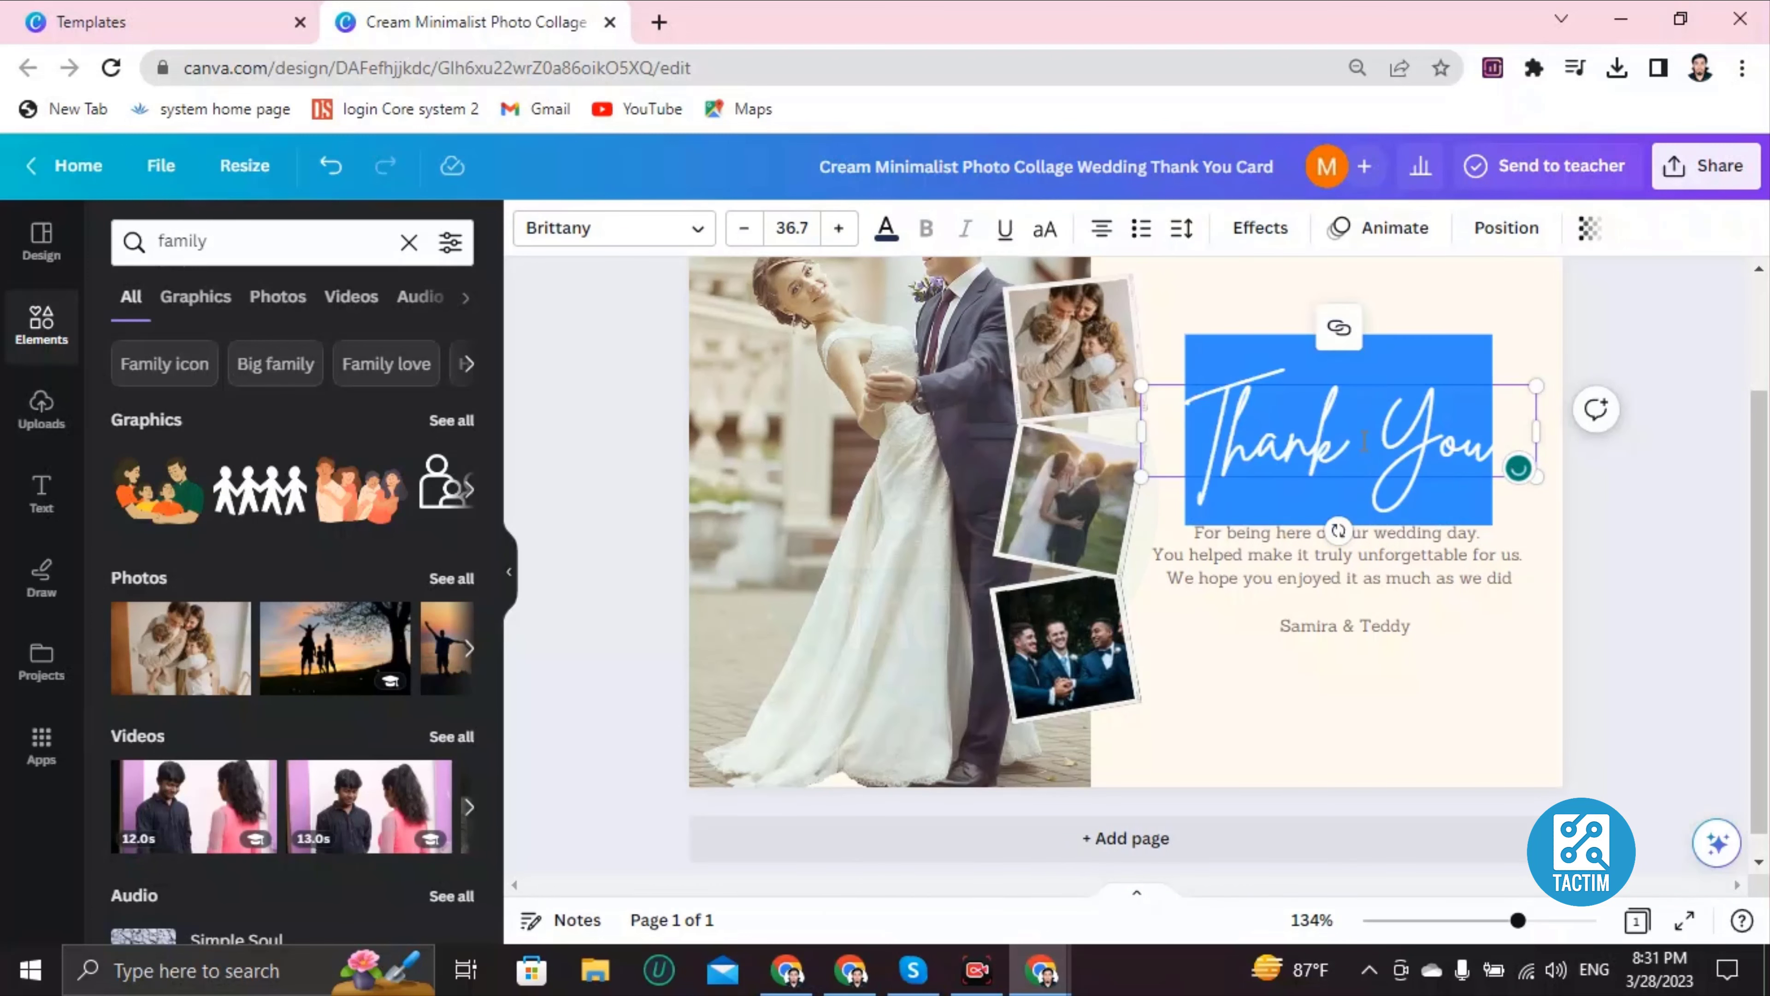
key(BackSpace)
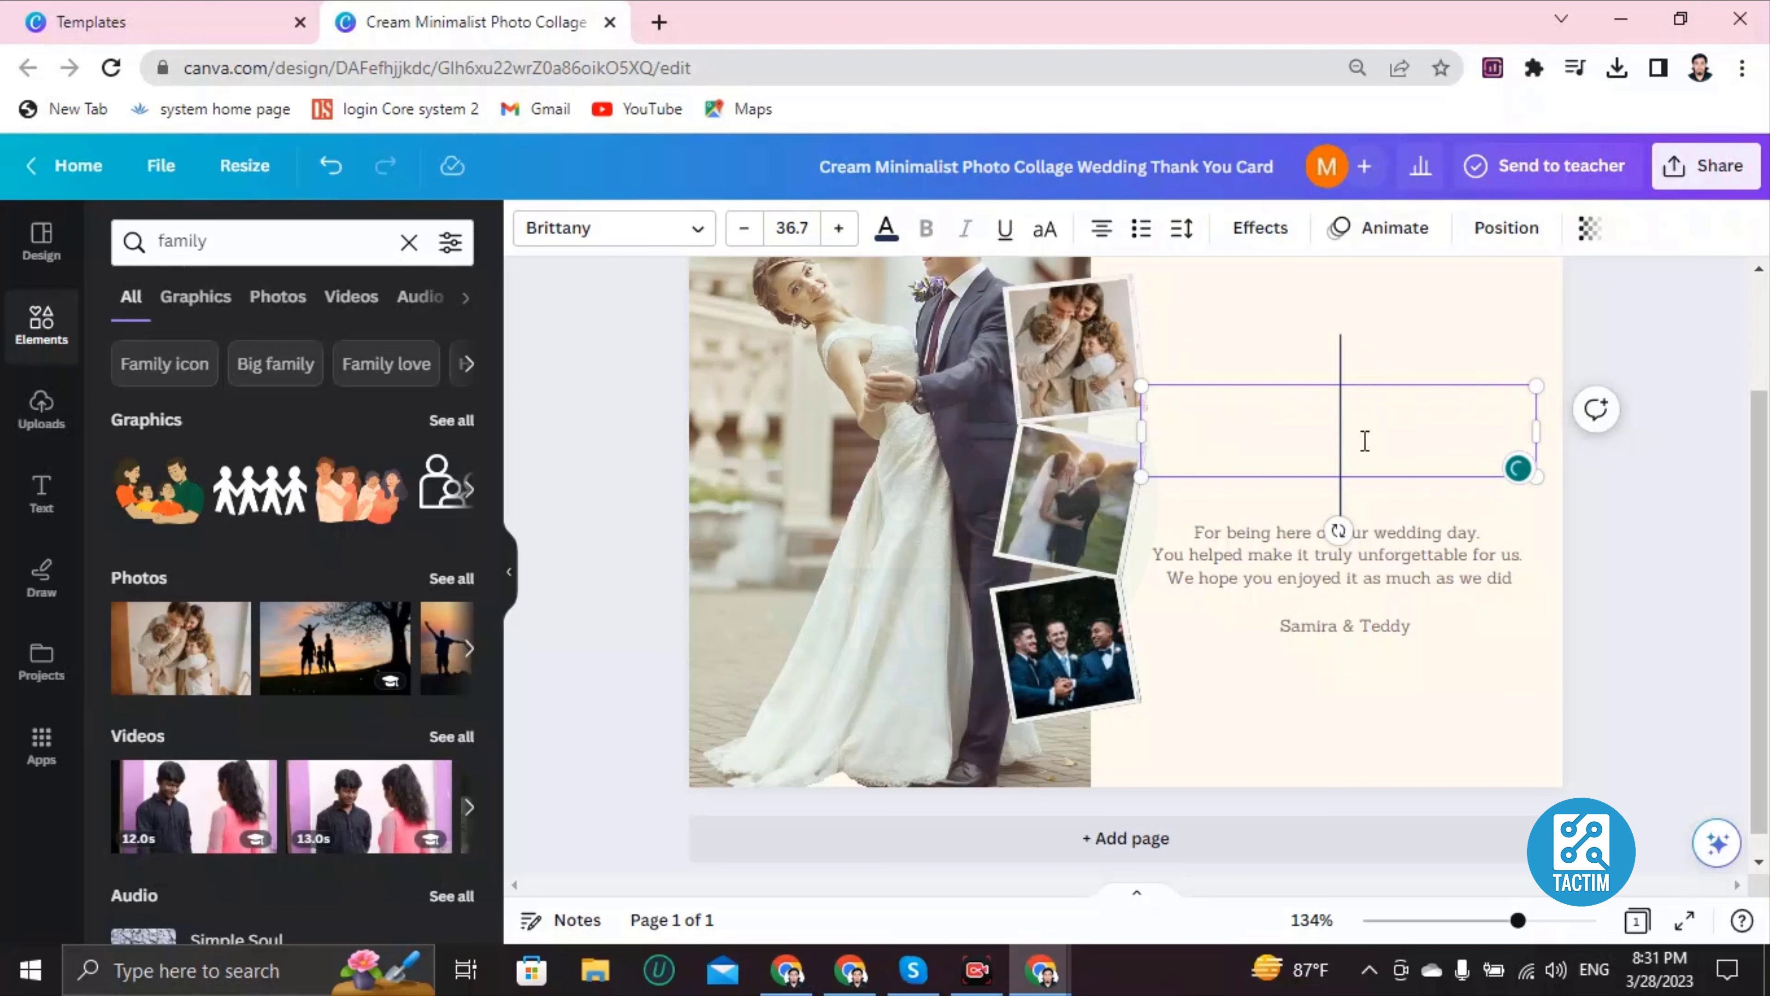
Step: Type 'Welcome to my wedding' as the new heading and highlight it
text(wel)
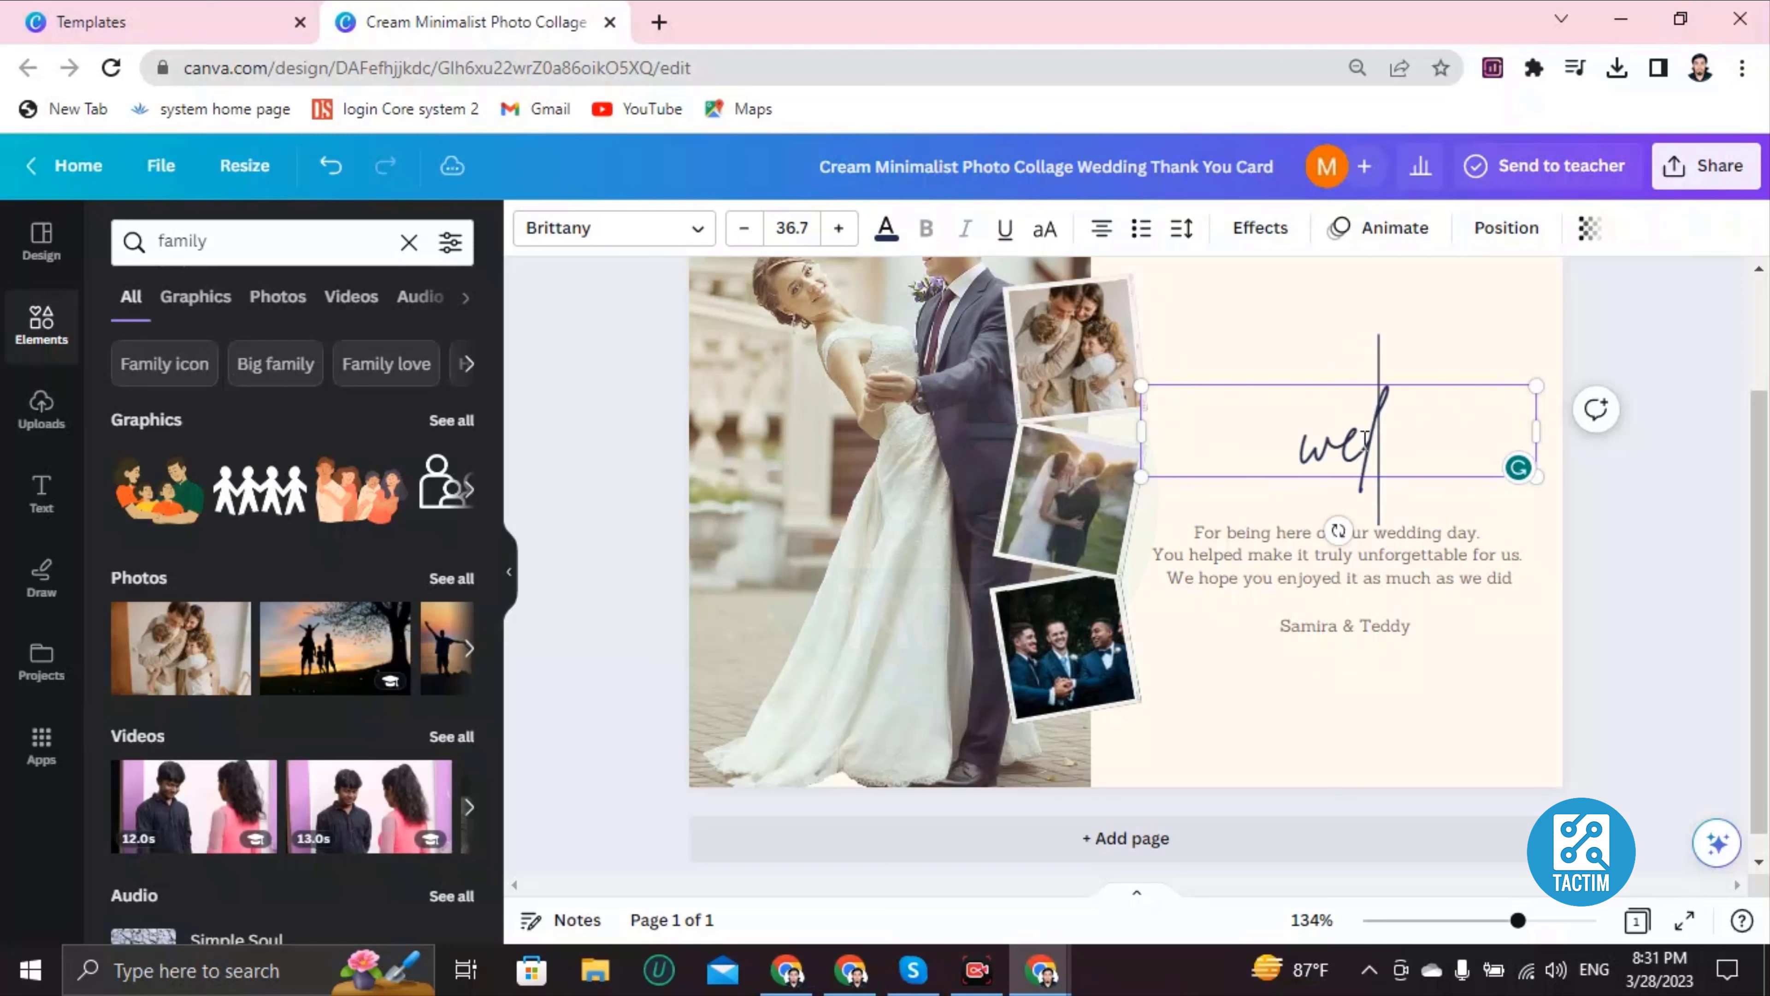
key(BackSpace)
key(BackSpace)
text(Wel)
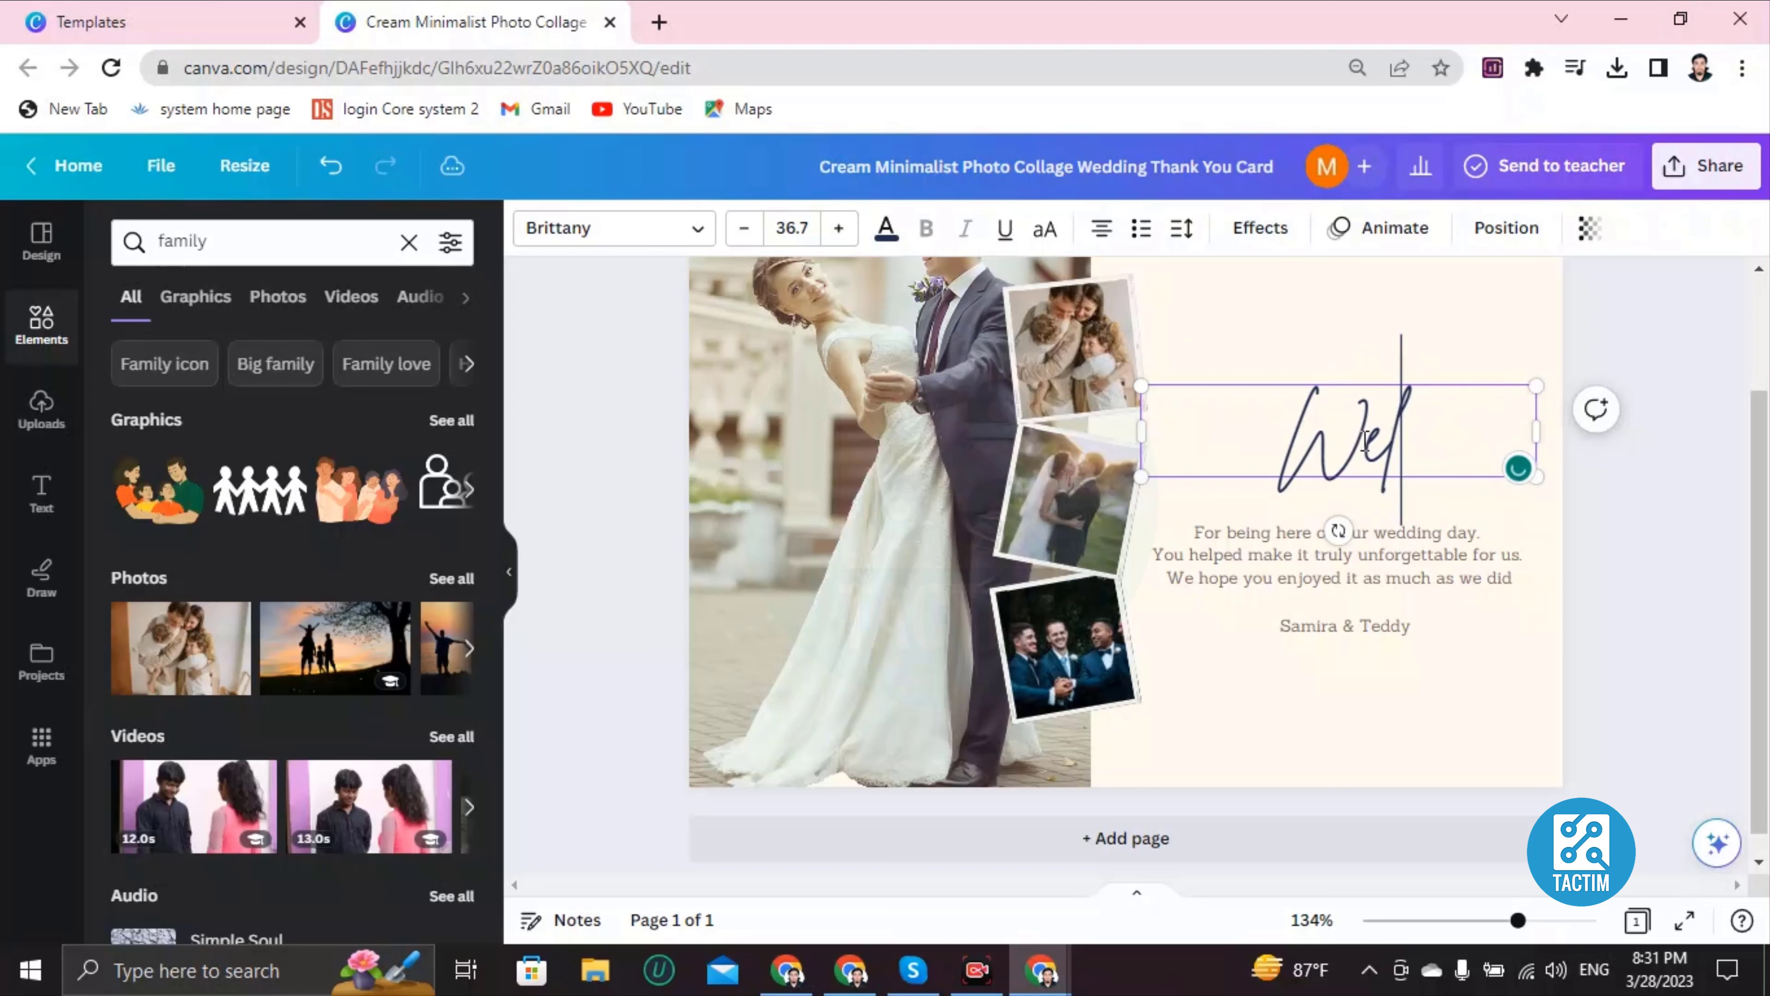
text(come t)
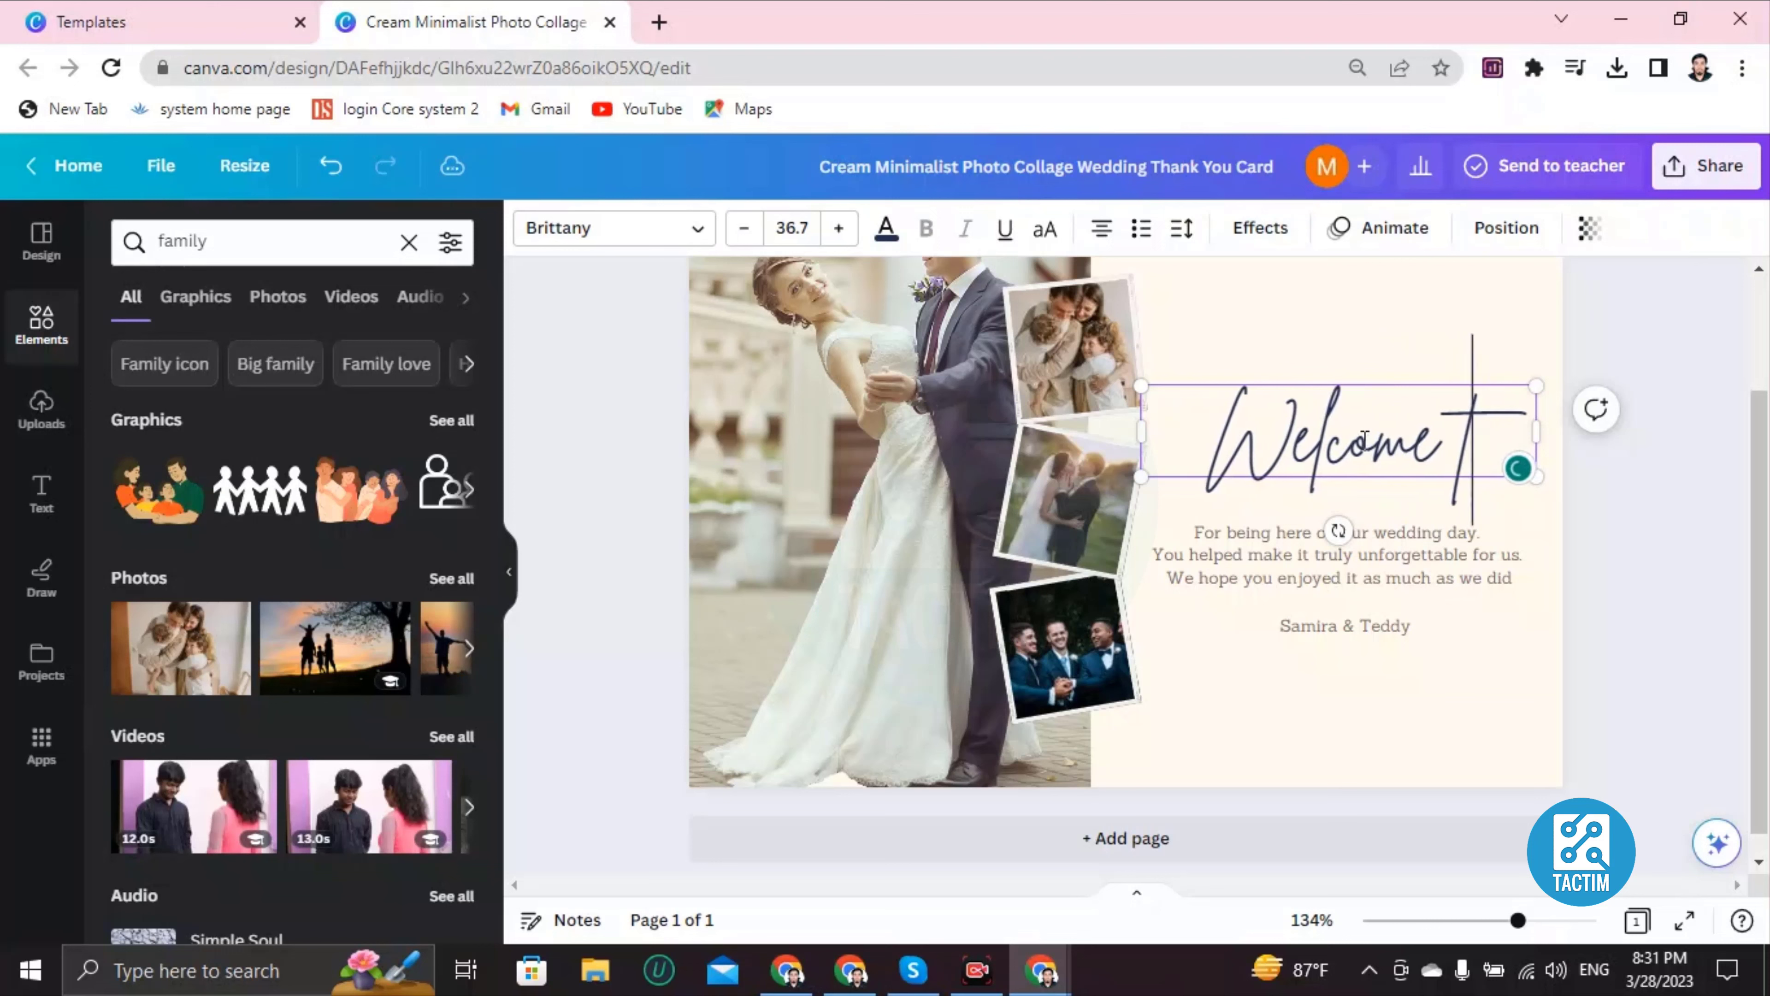
text(o my wedding)
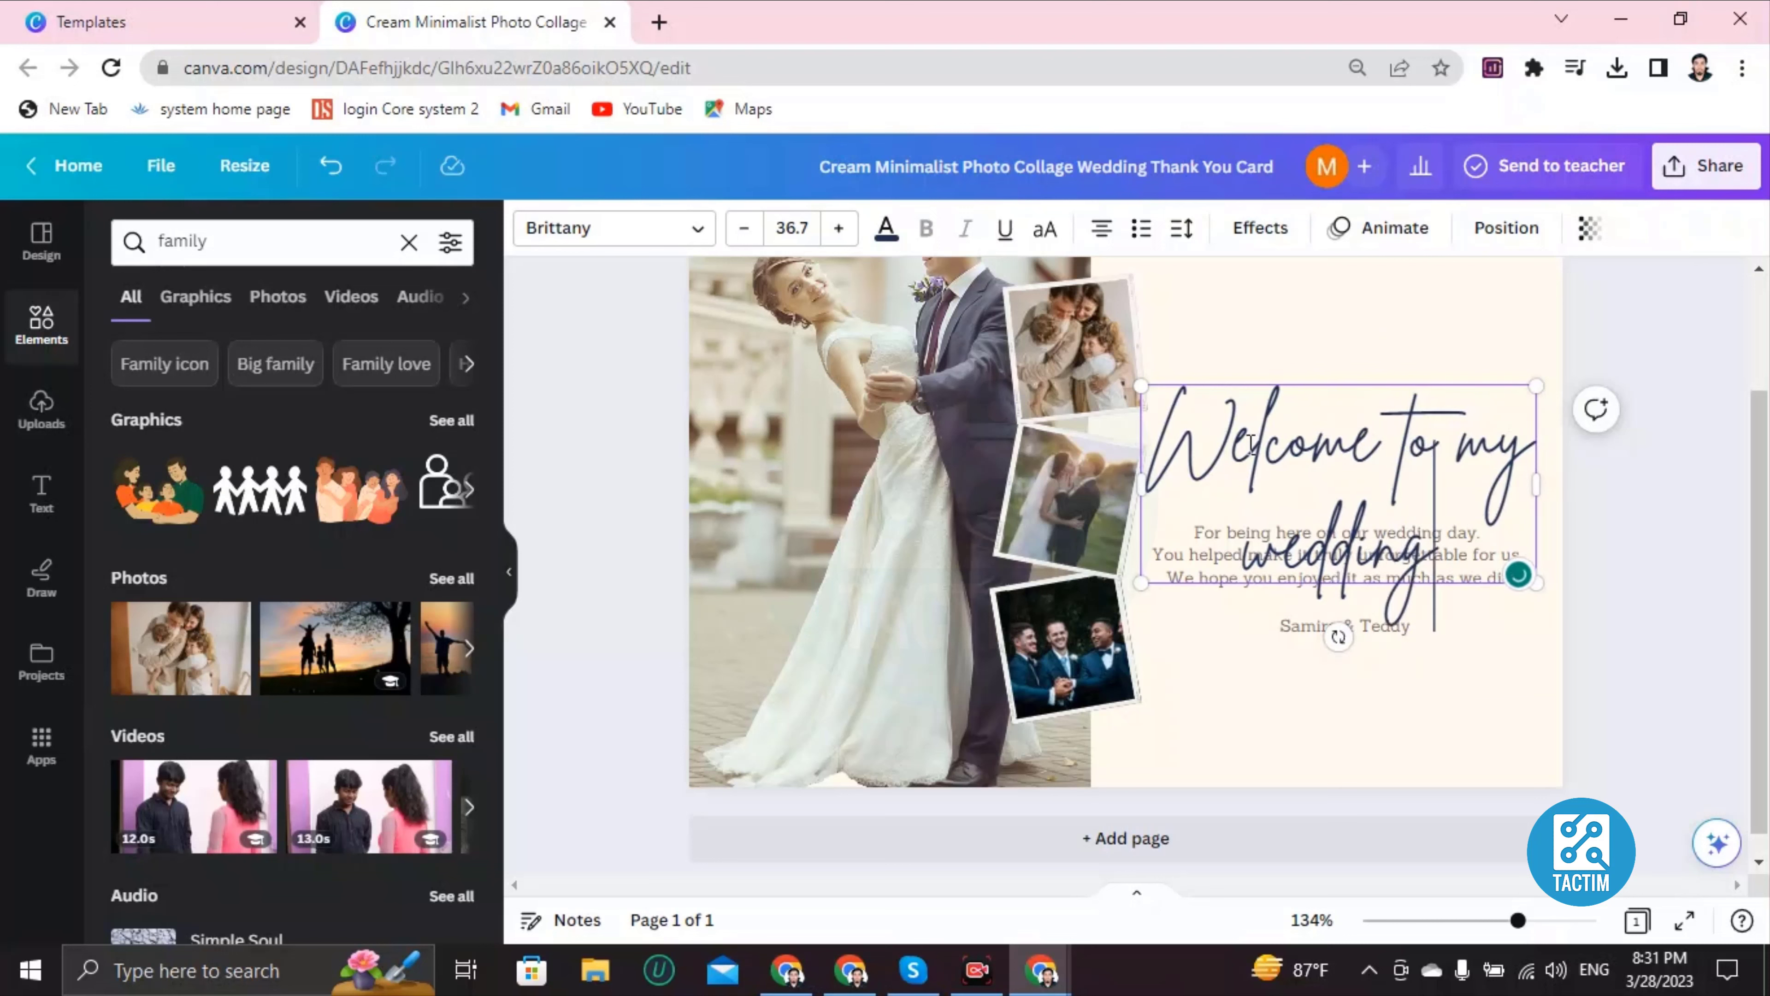
click(1178, 432)
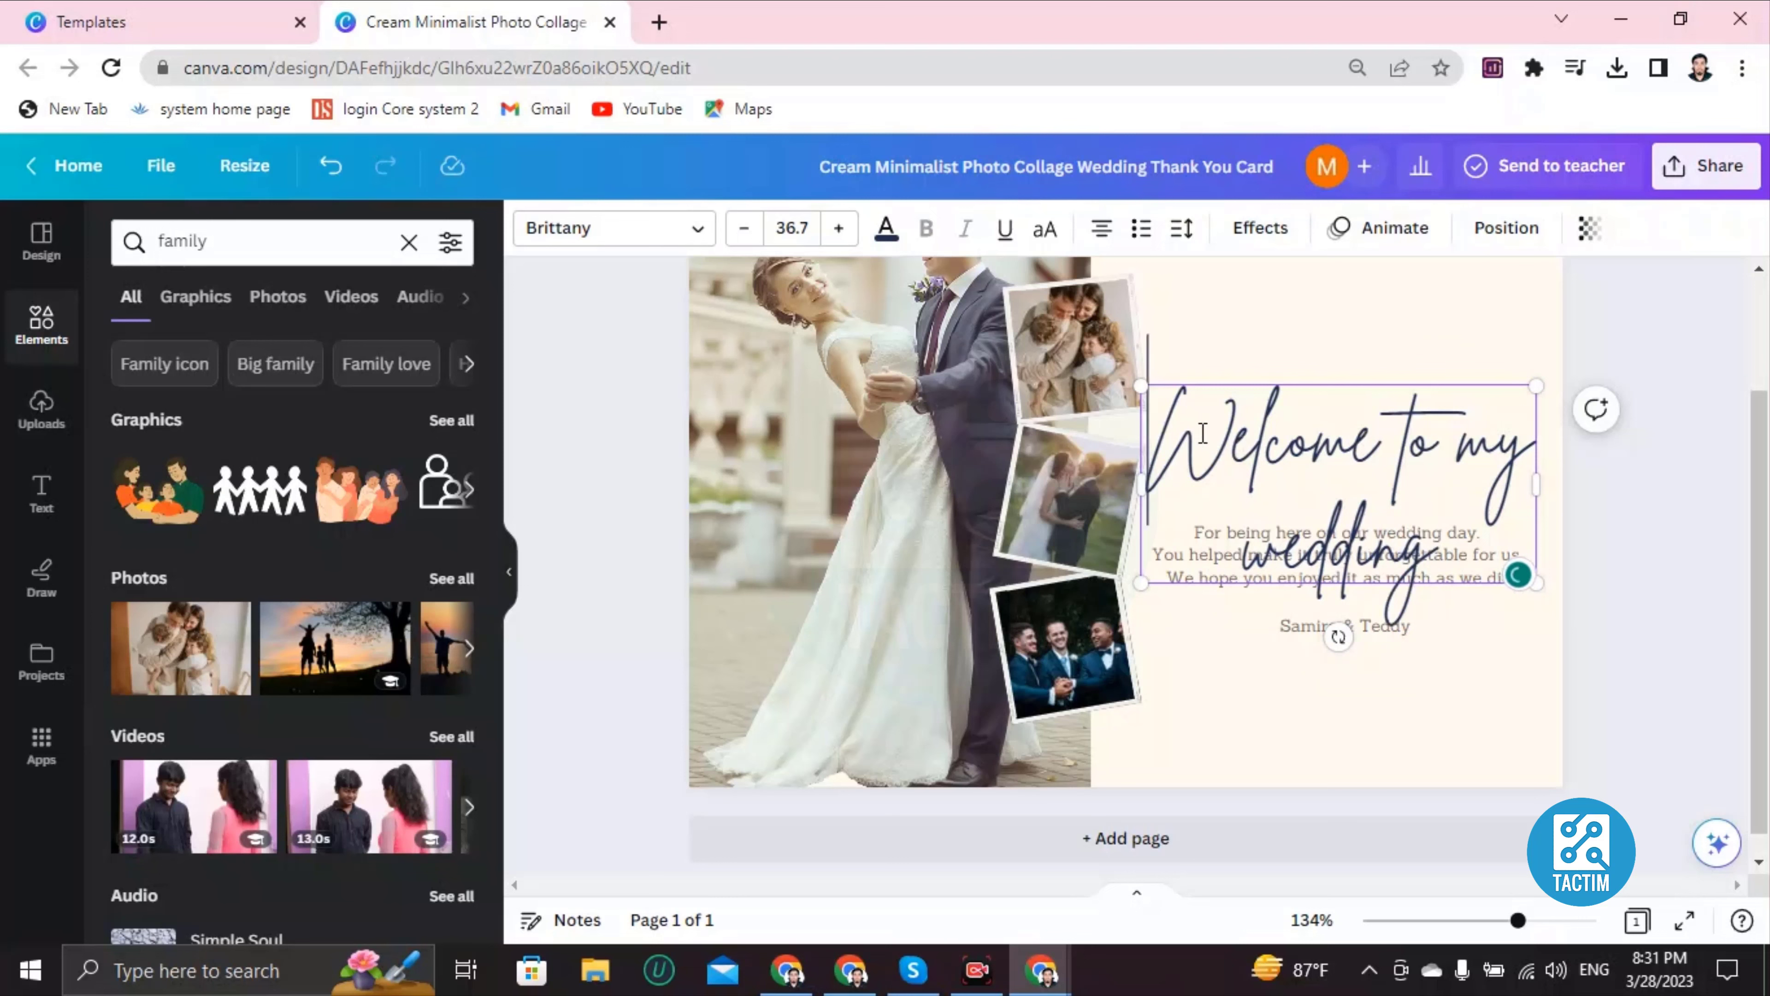
drag(1202, 433, 1440, 558)
Step: Shrink the heading to font size 17.7 and move it down toward the message text
click(743, 228)
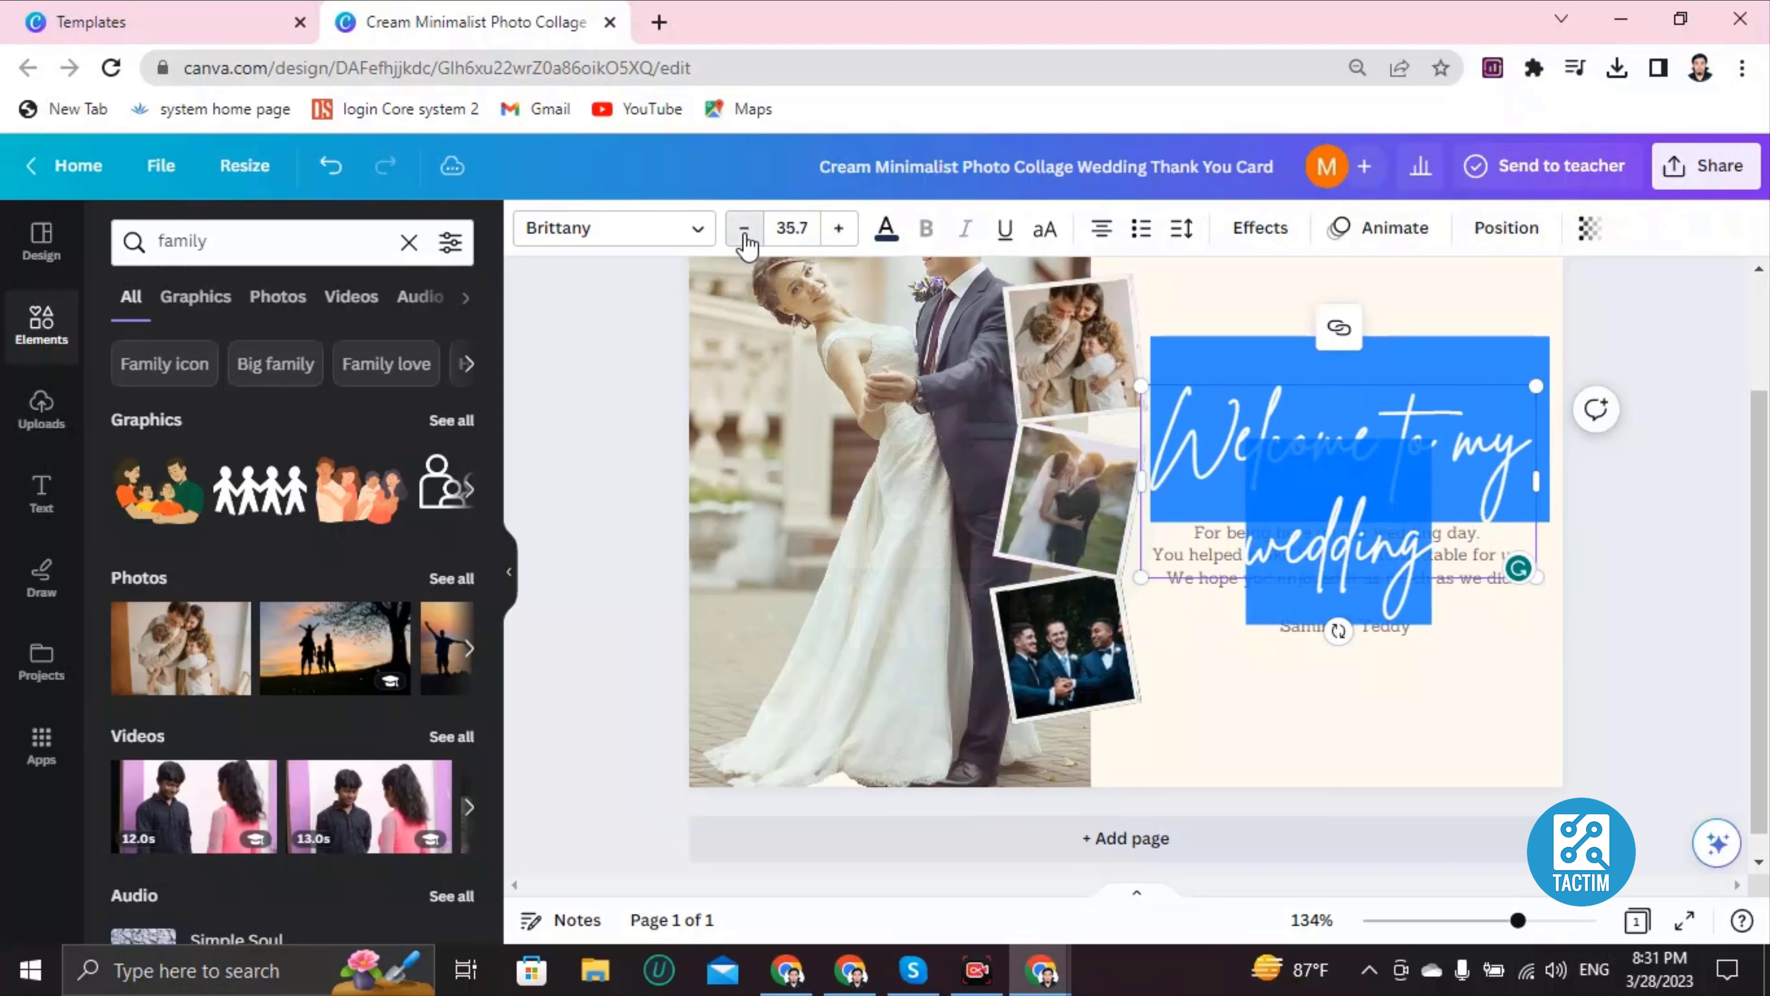
click(743, 228)
click(744, 228)
click(744, 228)
click(743, 228)
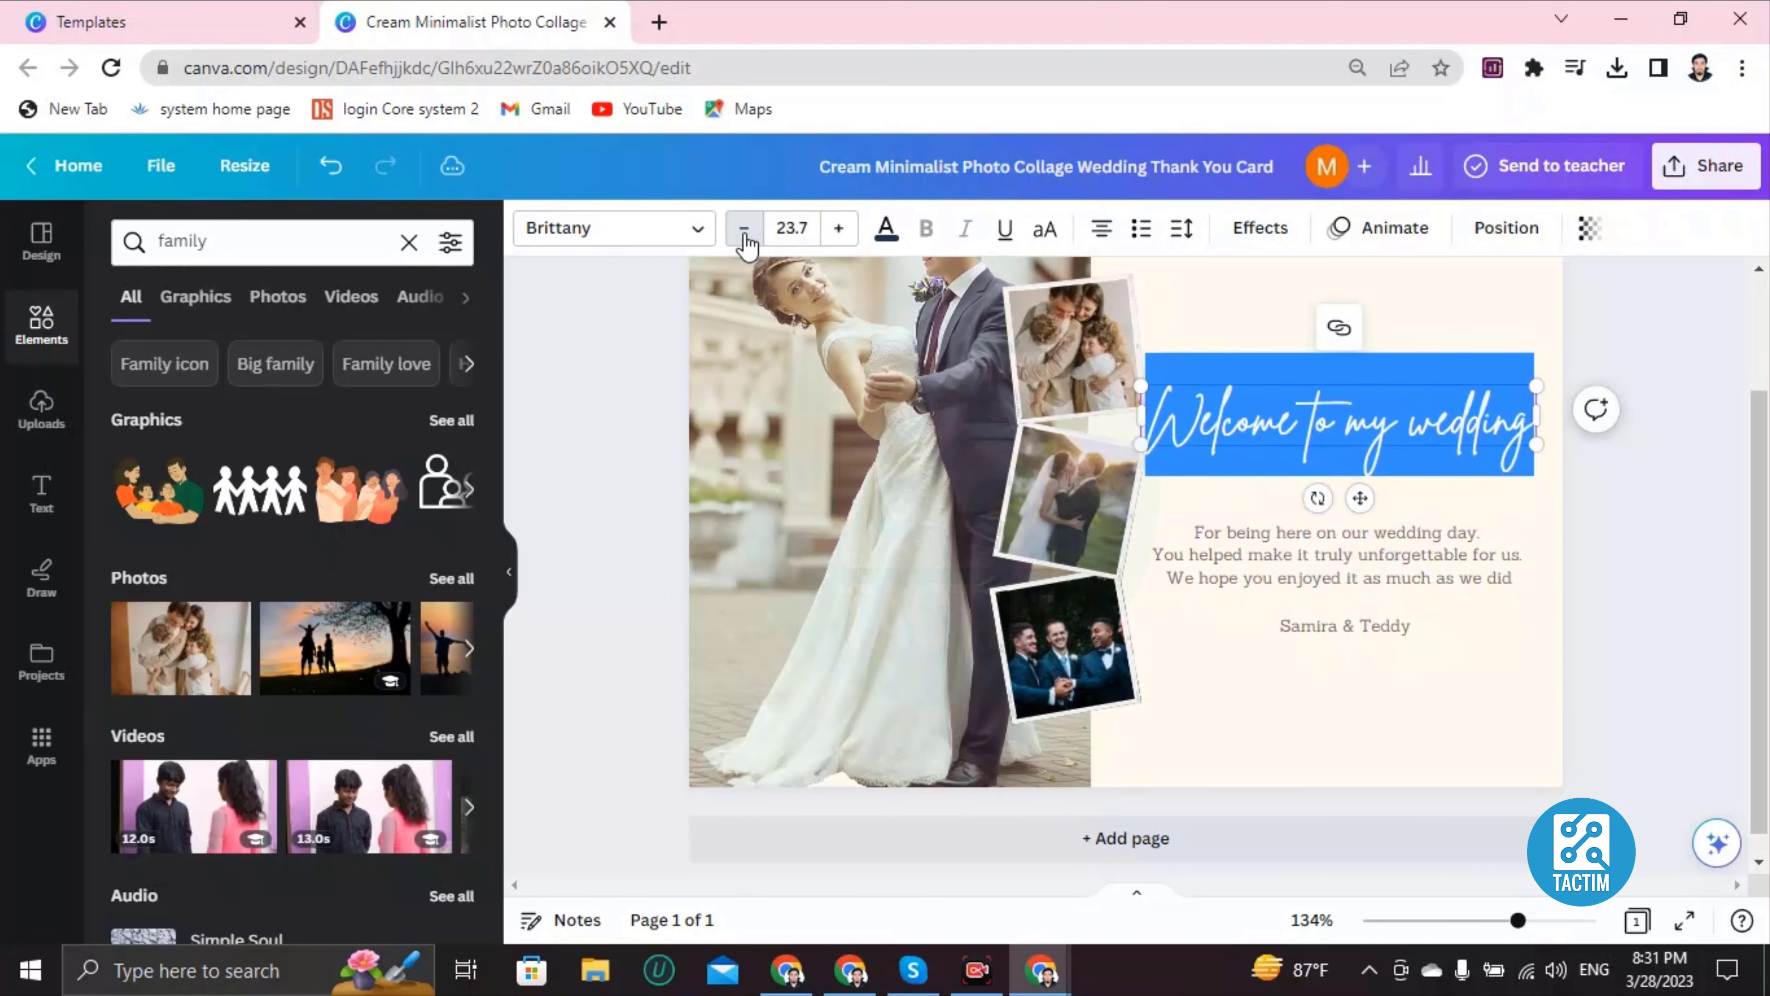
click(743, 228)
click(744, 229)
click(743, 228)
click(743, 228)
click(743, 229)
click(743, 228)
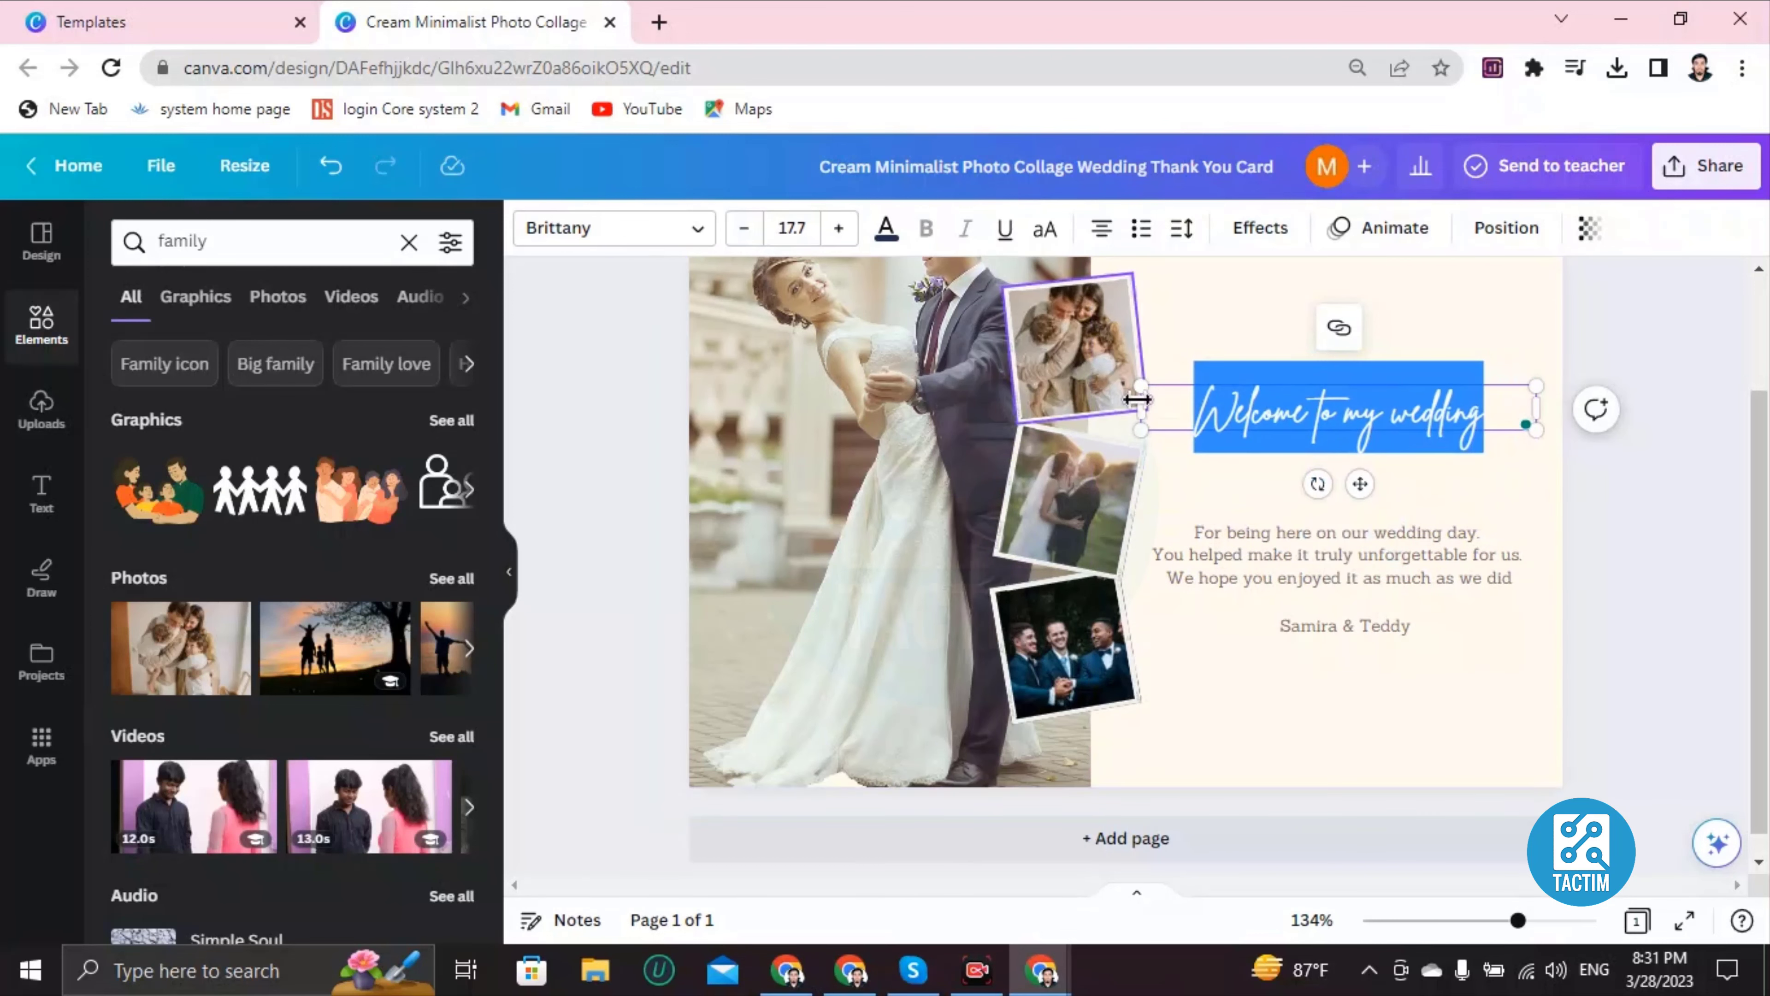
click(1193, 317)
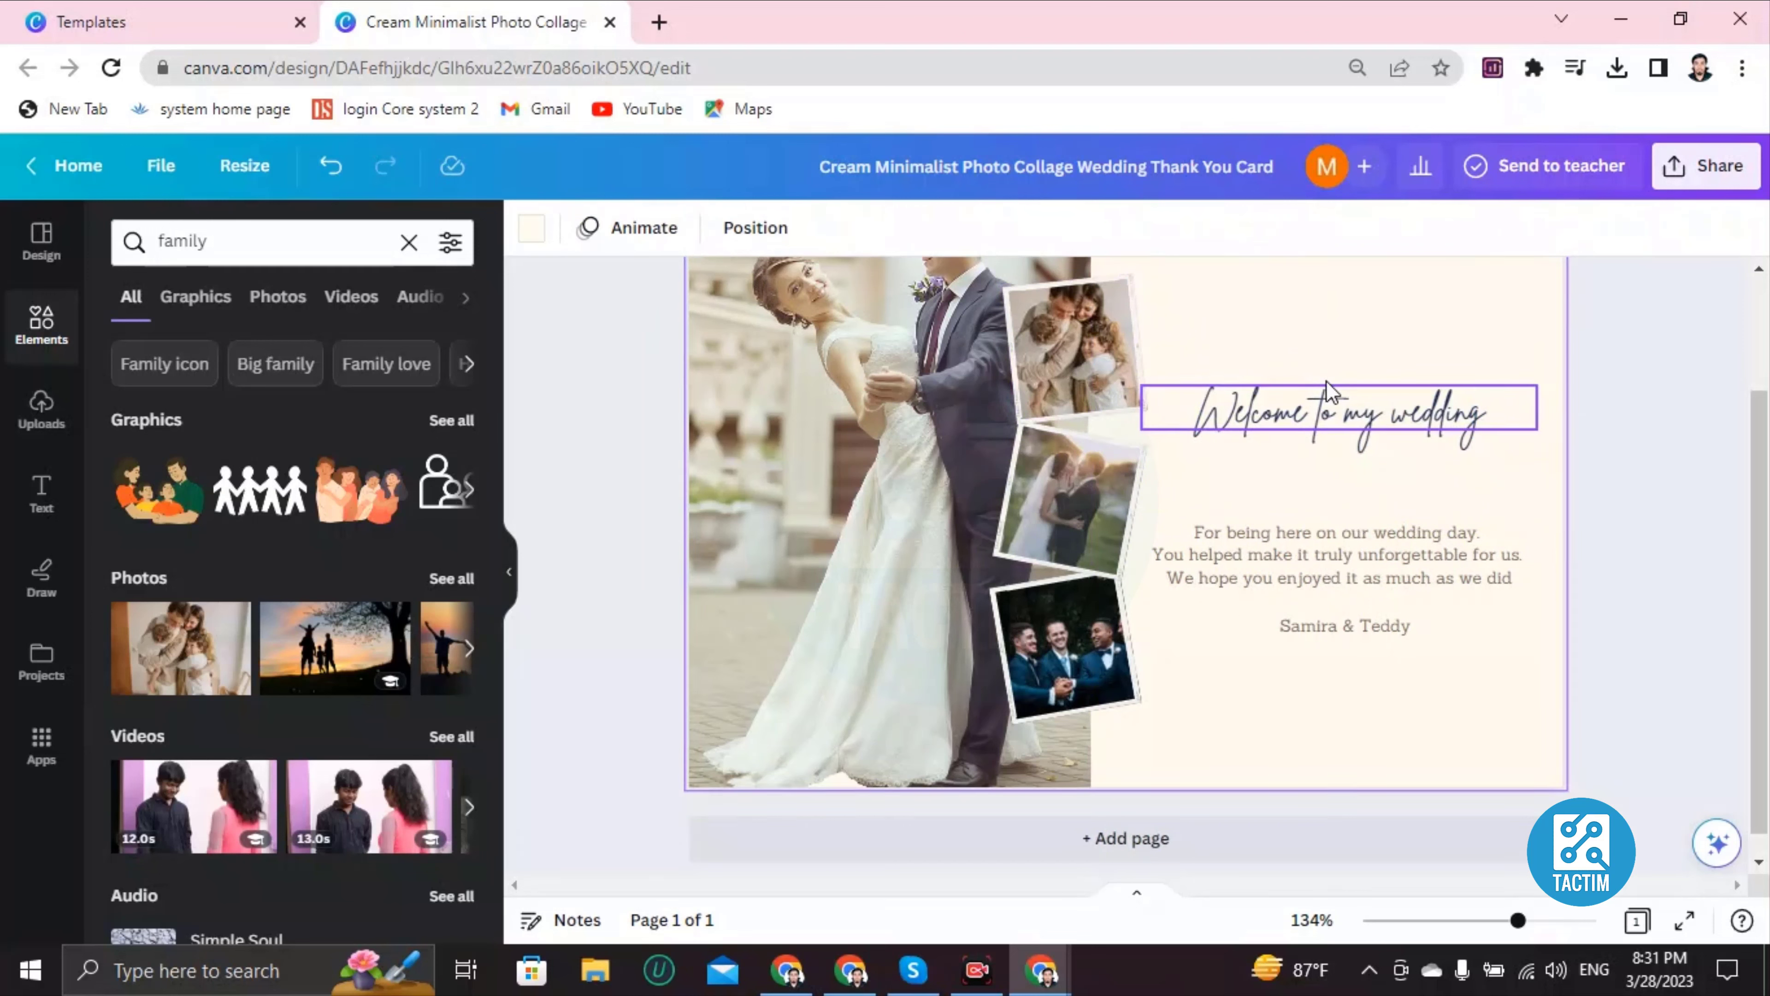
drag(1318, 437, 1326, 486)
click(1299, 453)
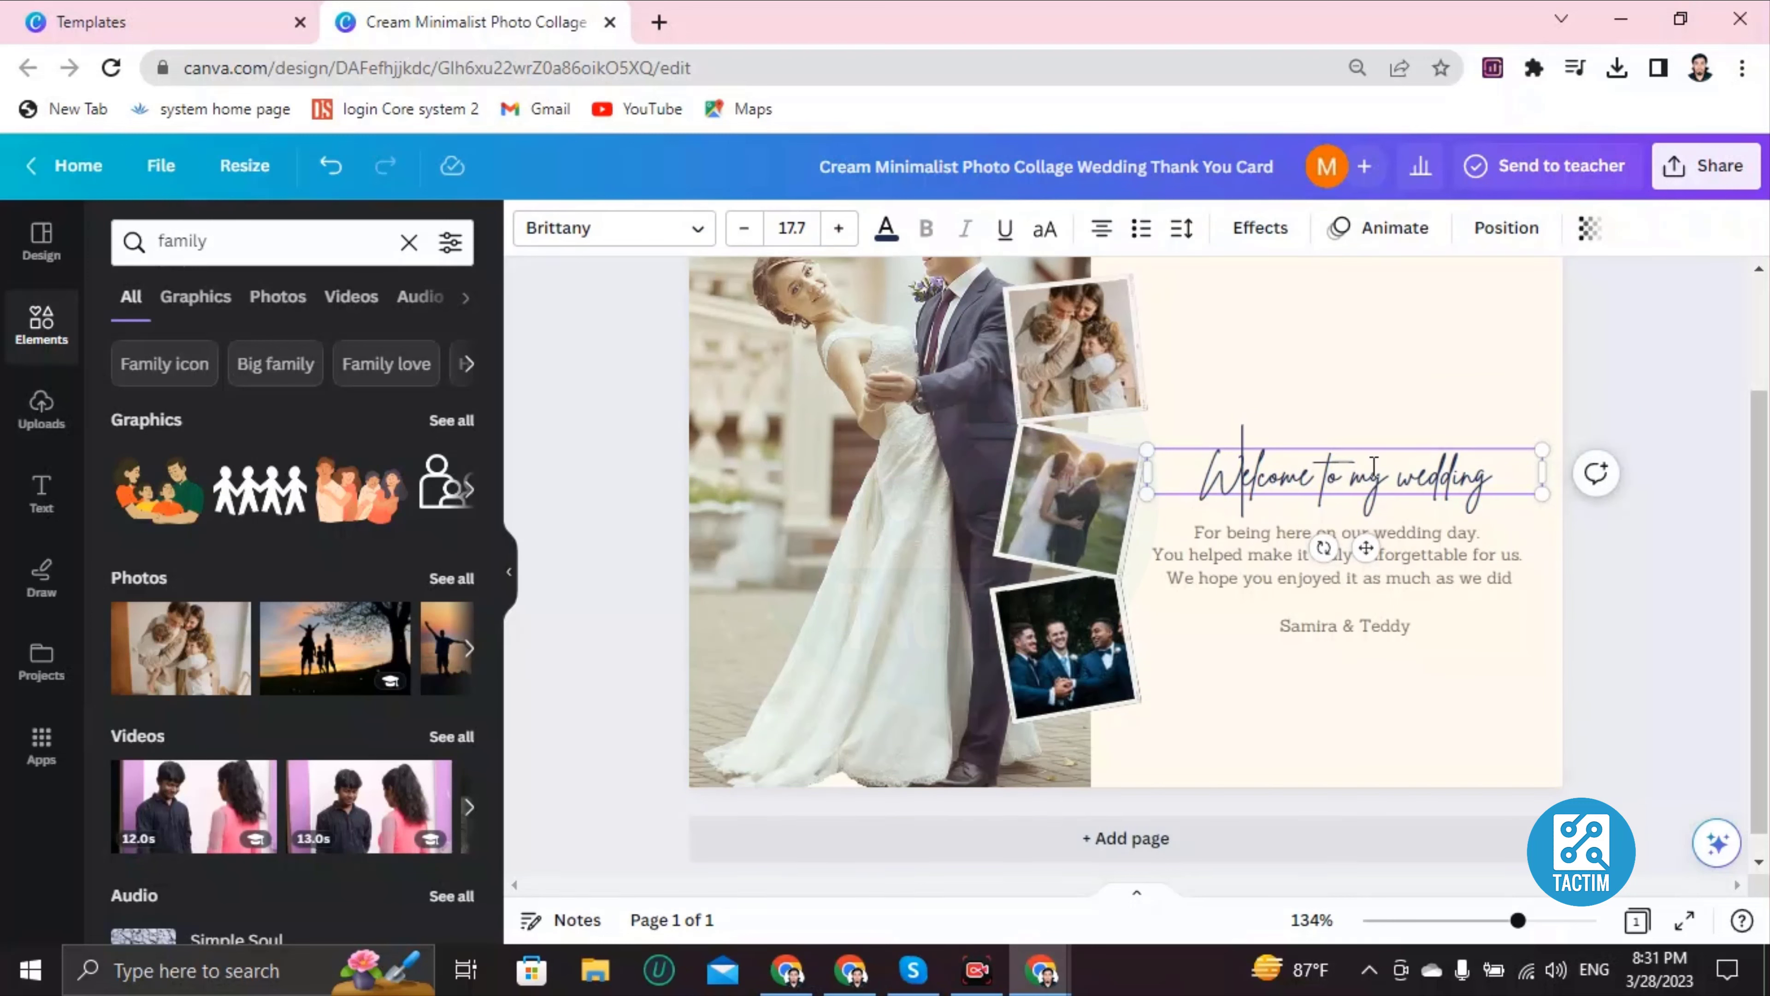
Step: Color the 'Welcome to my wedding' heading purple from the default colors
triple_click(1294, 462)
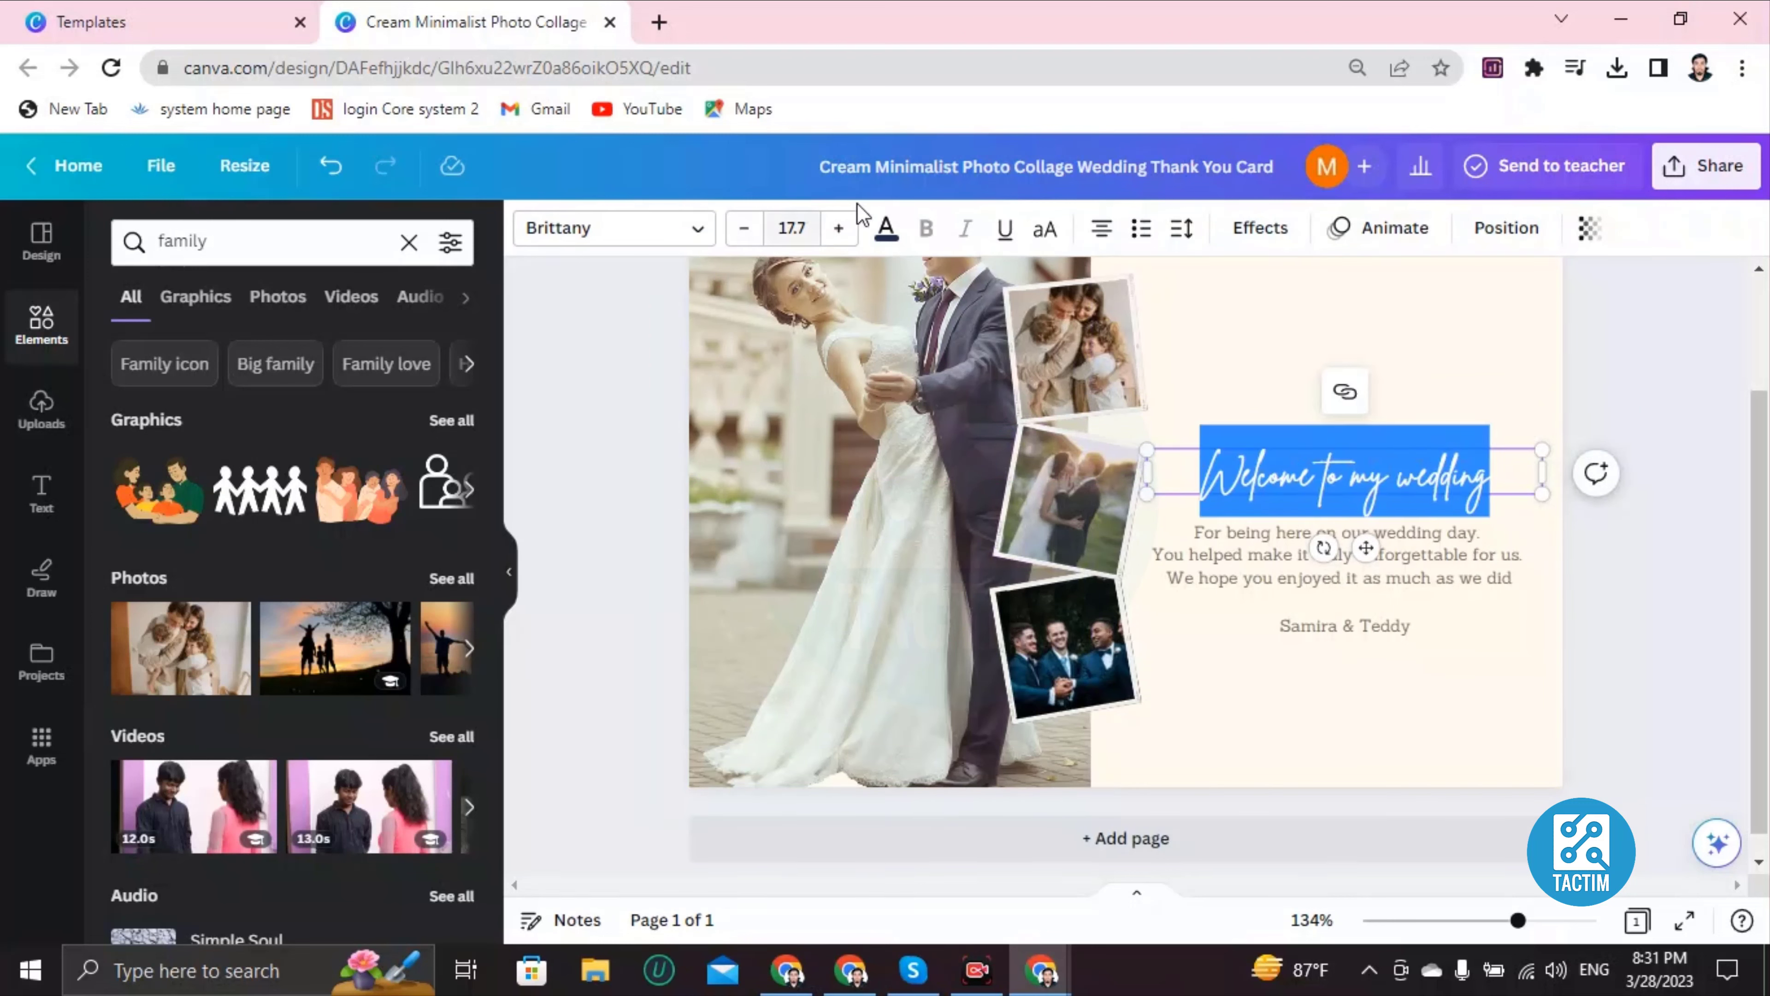
click(885, 228)
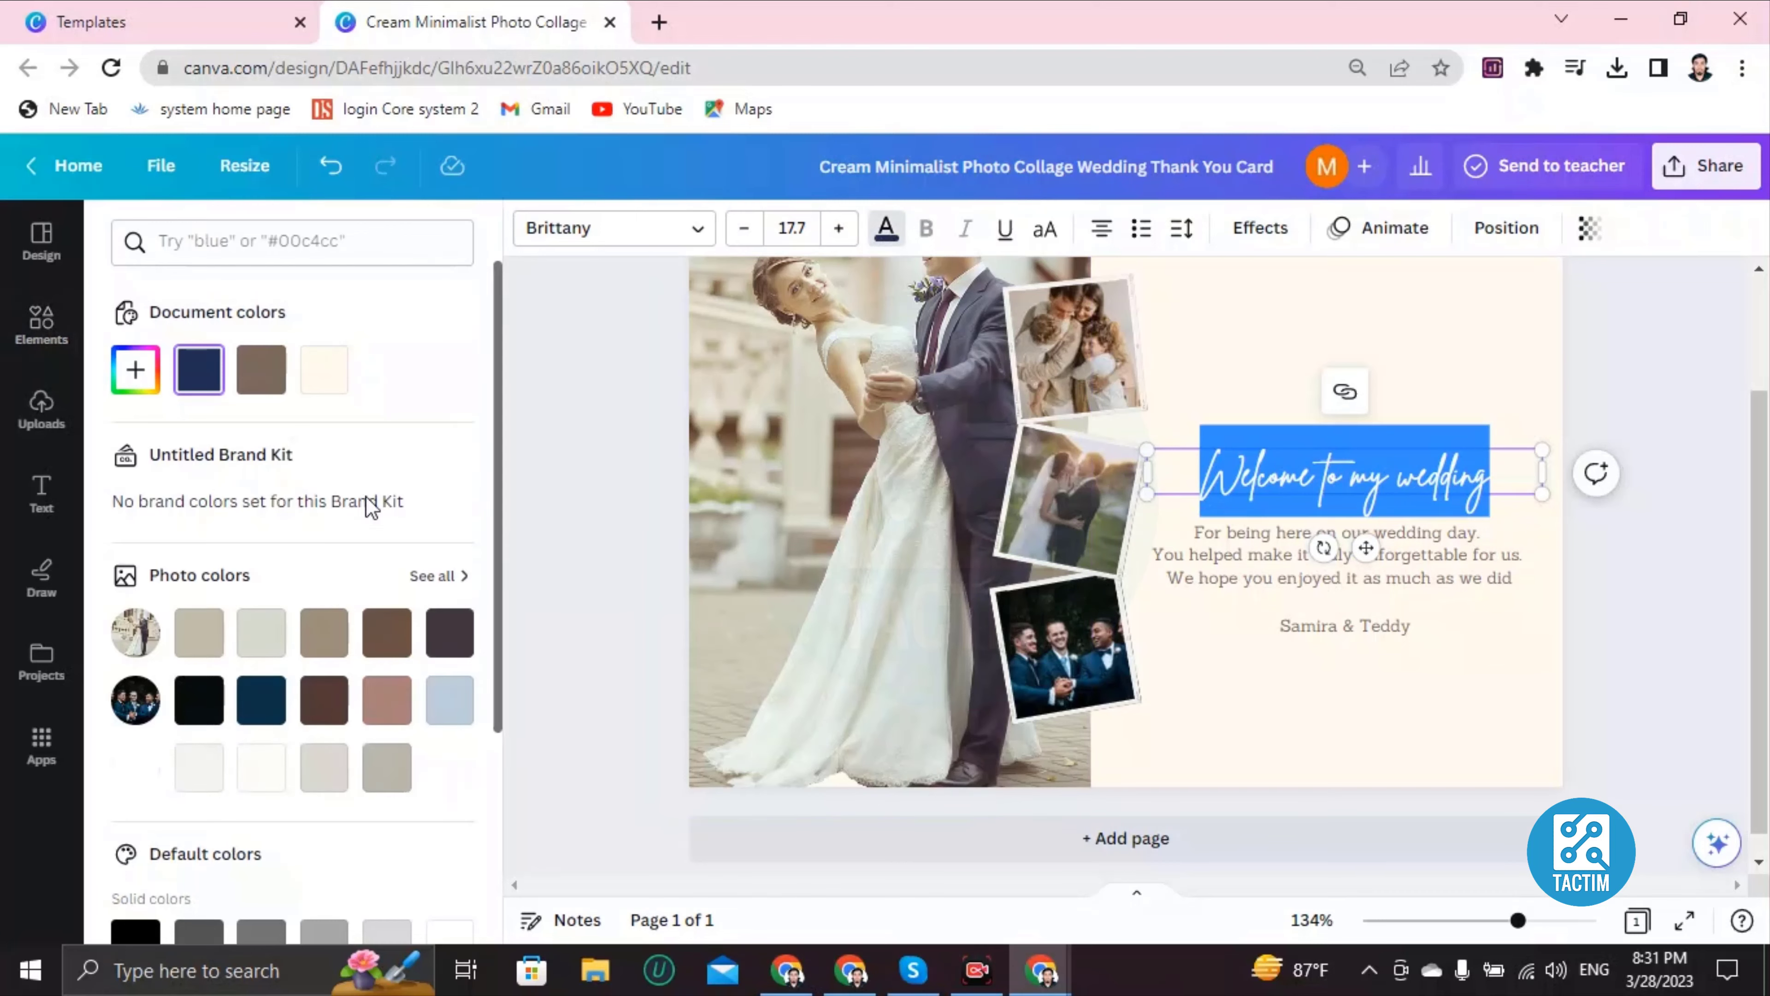
scroll(332, 673, down, 3)
scroll(332, 673, down, 1)
click(370, 703)
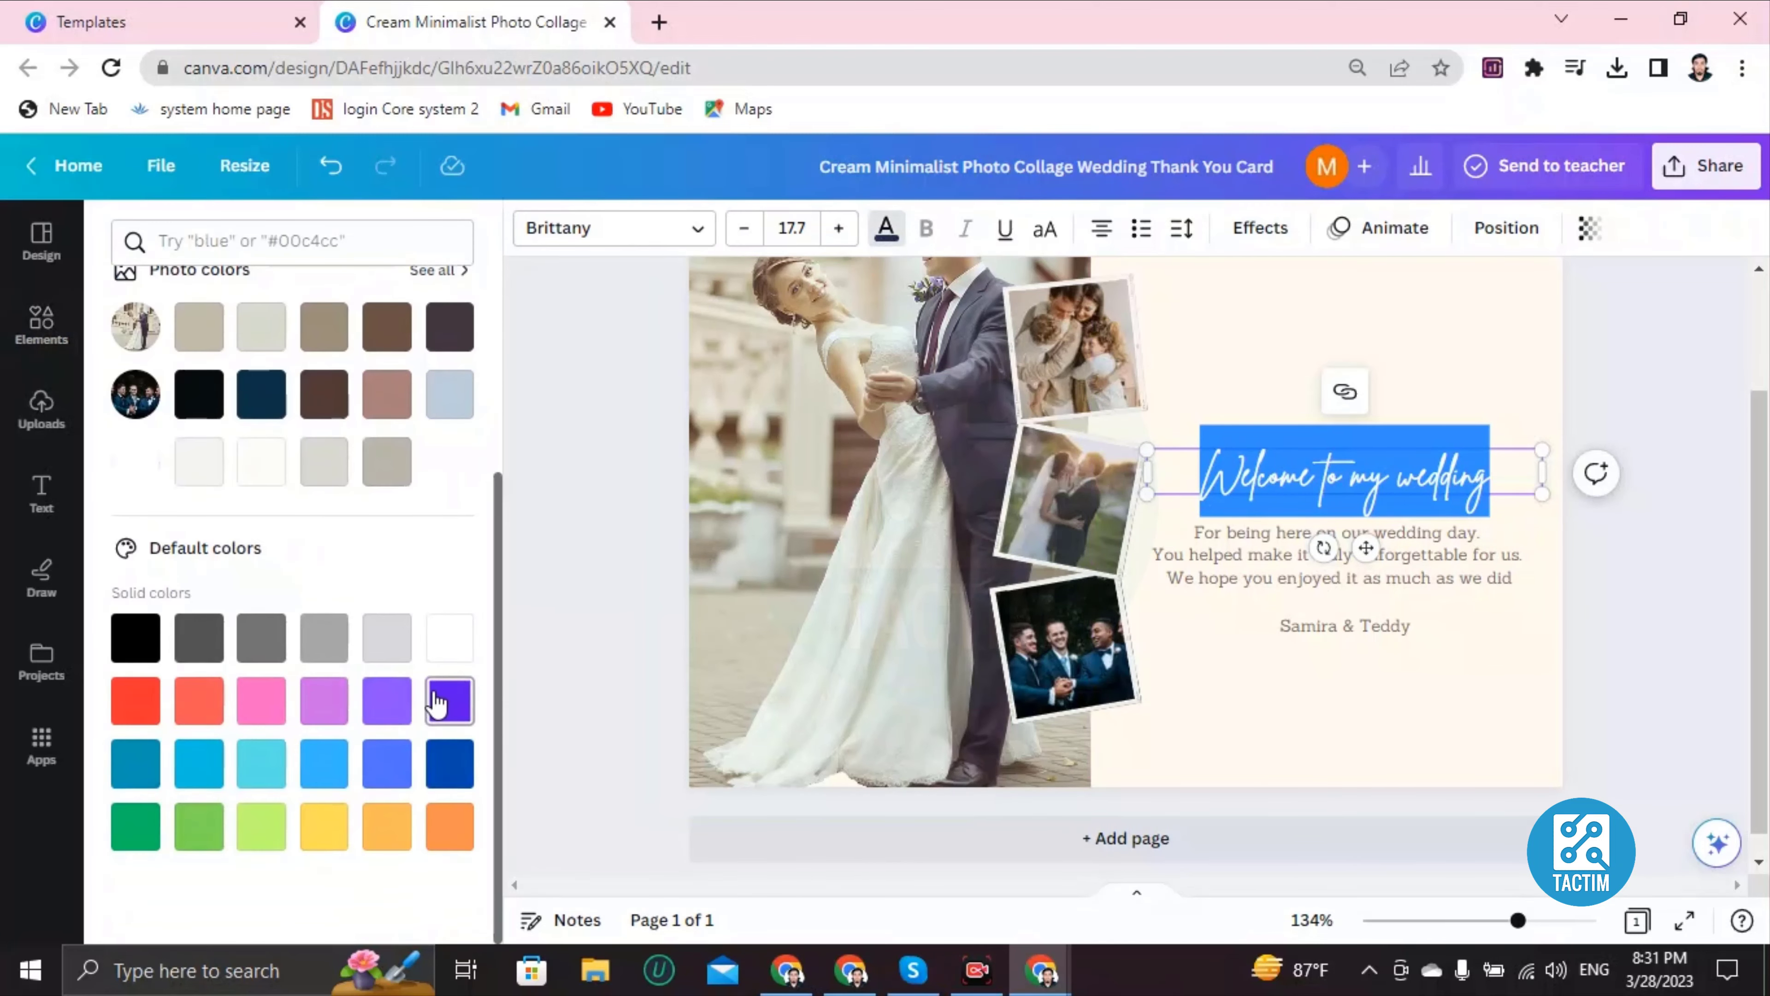
click(1188, 373)
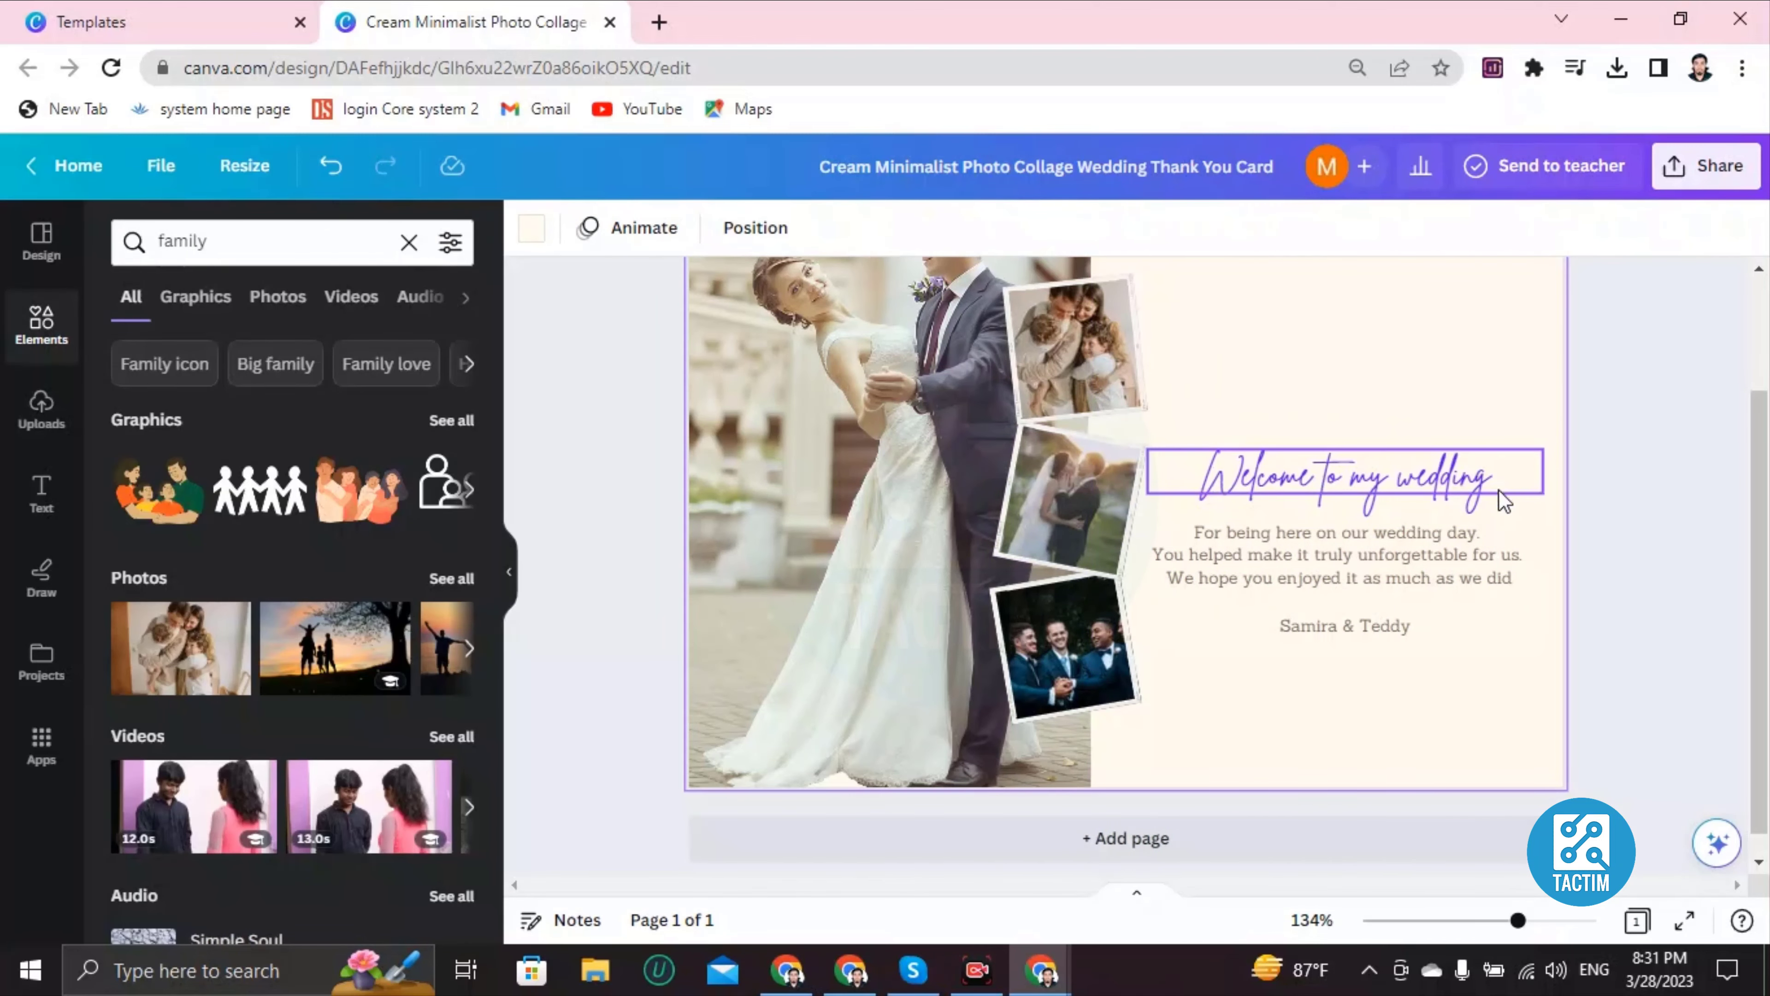
Step: Replace the body text with 'wkenekjcecmewpcm weciewncioewncpiew' and color its first word light blue
double_click(1271, 551)
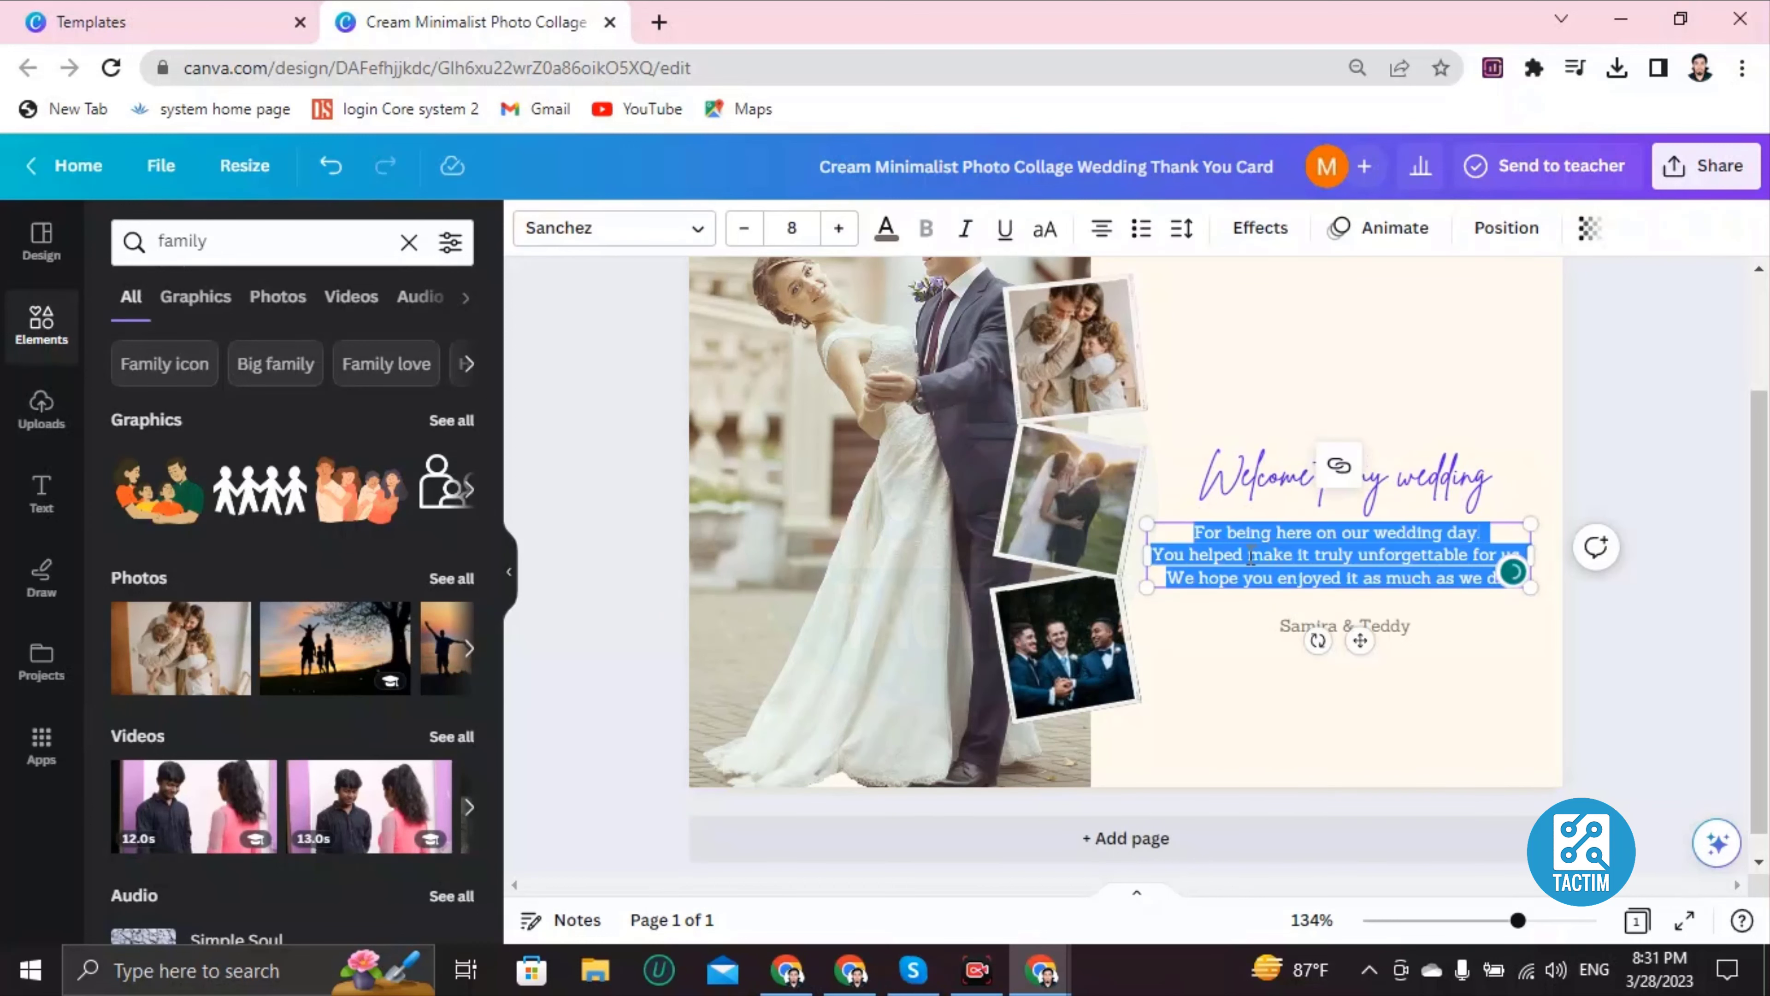
text(wkenekjcecmewpcm weciewncioewncpiew)
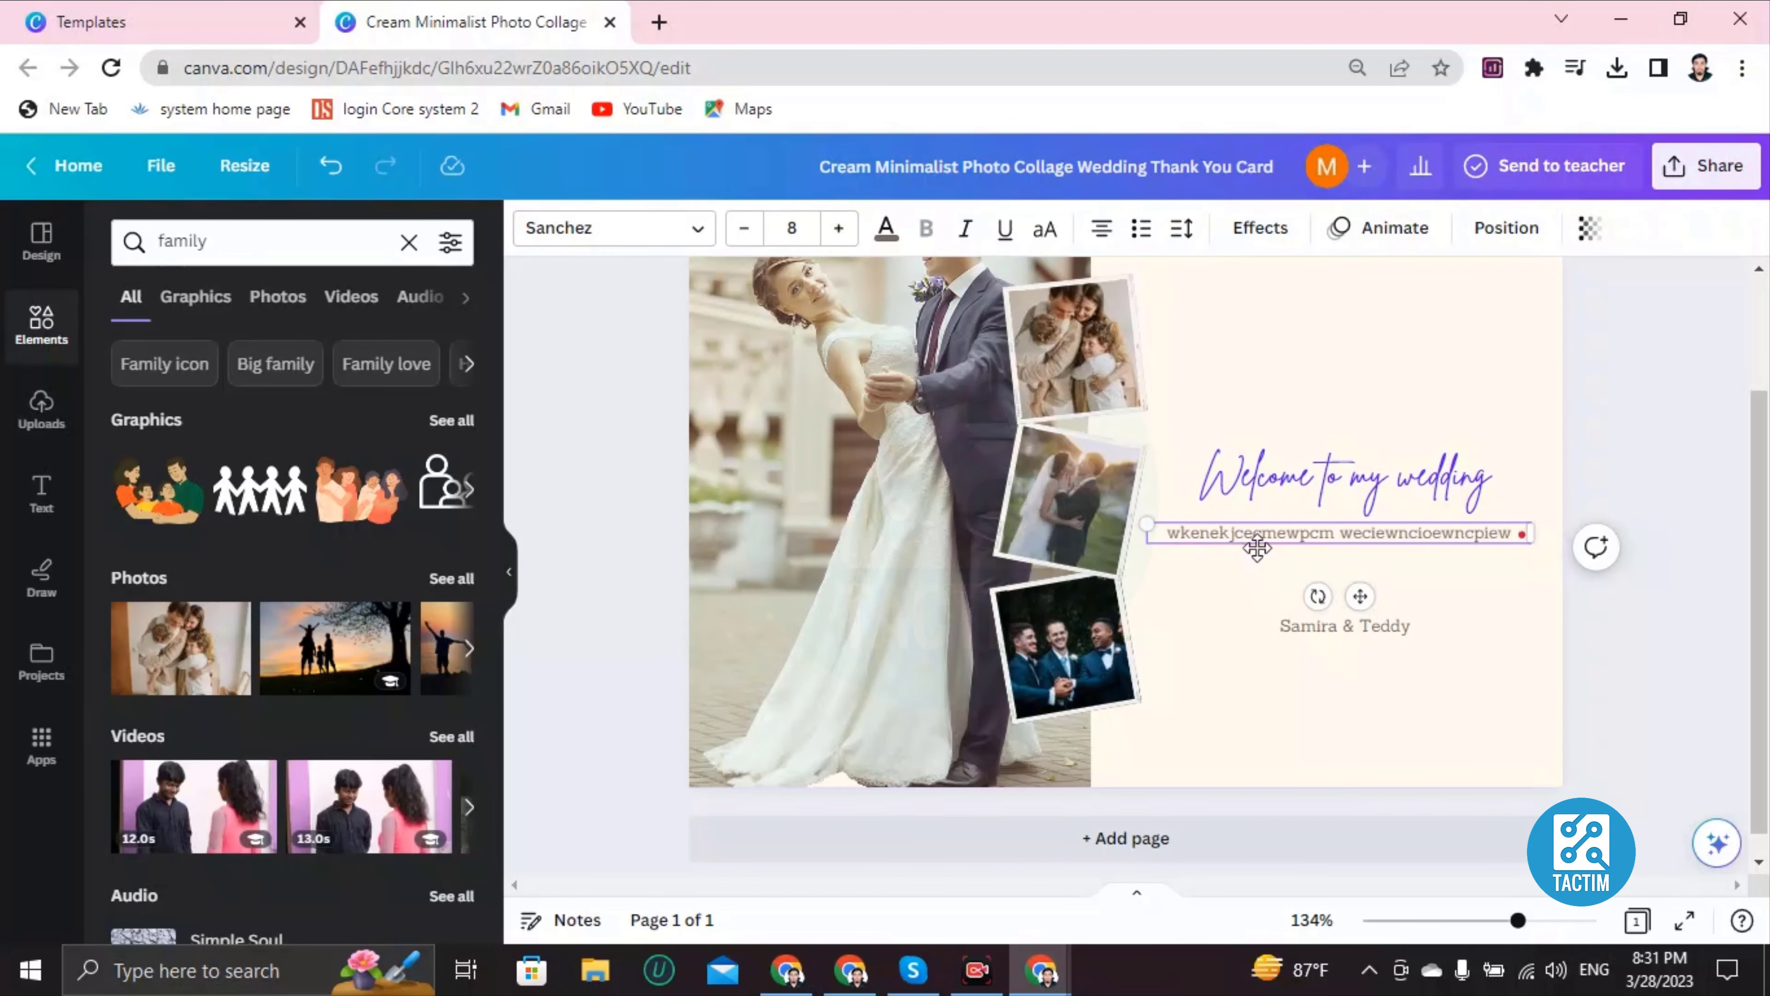
double_click(1251, 534)
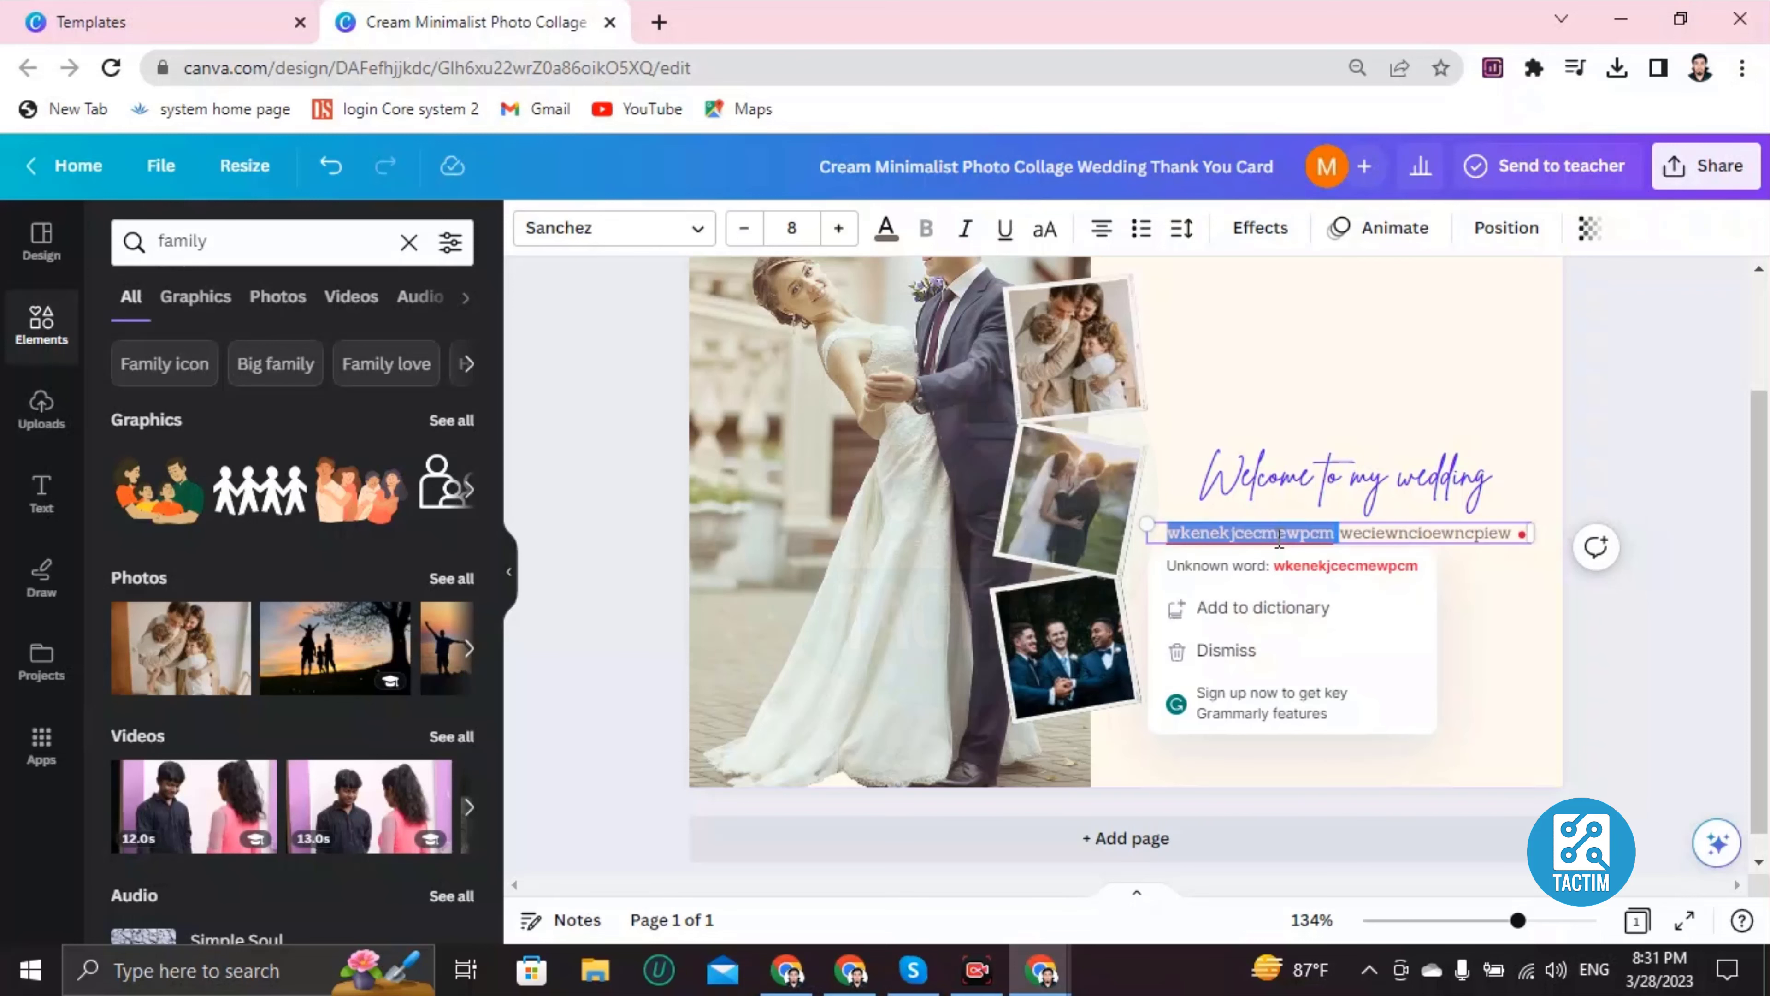
click(886, 228)
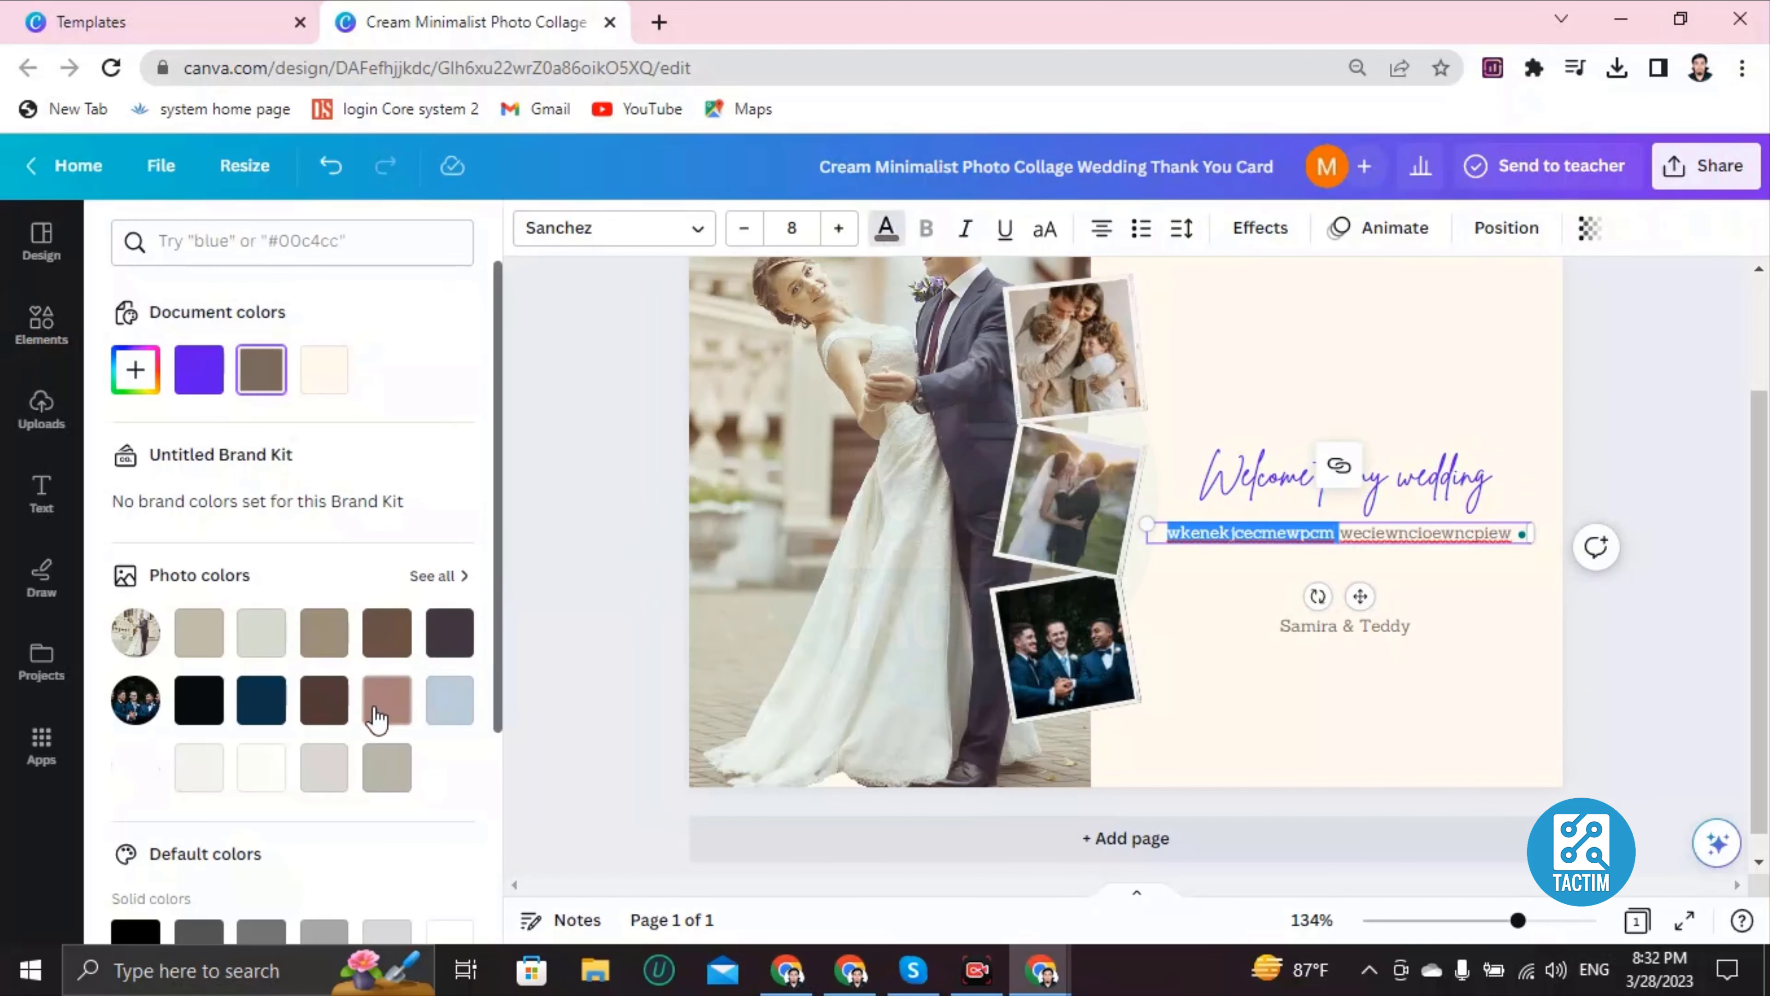
scroll(292, 732, down, 4)
click(199, 762)
click(1311, 439)
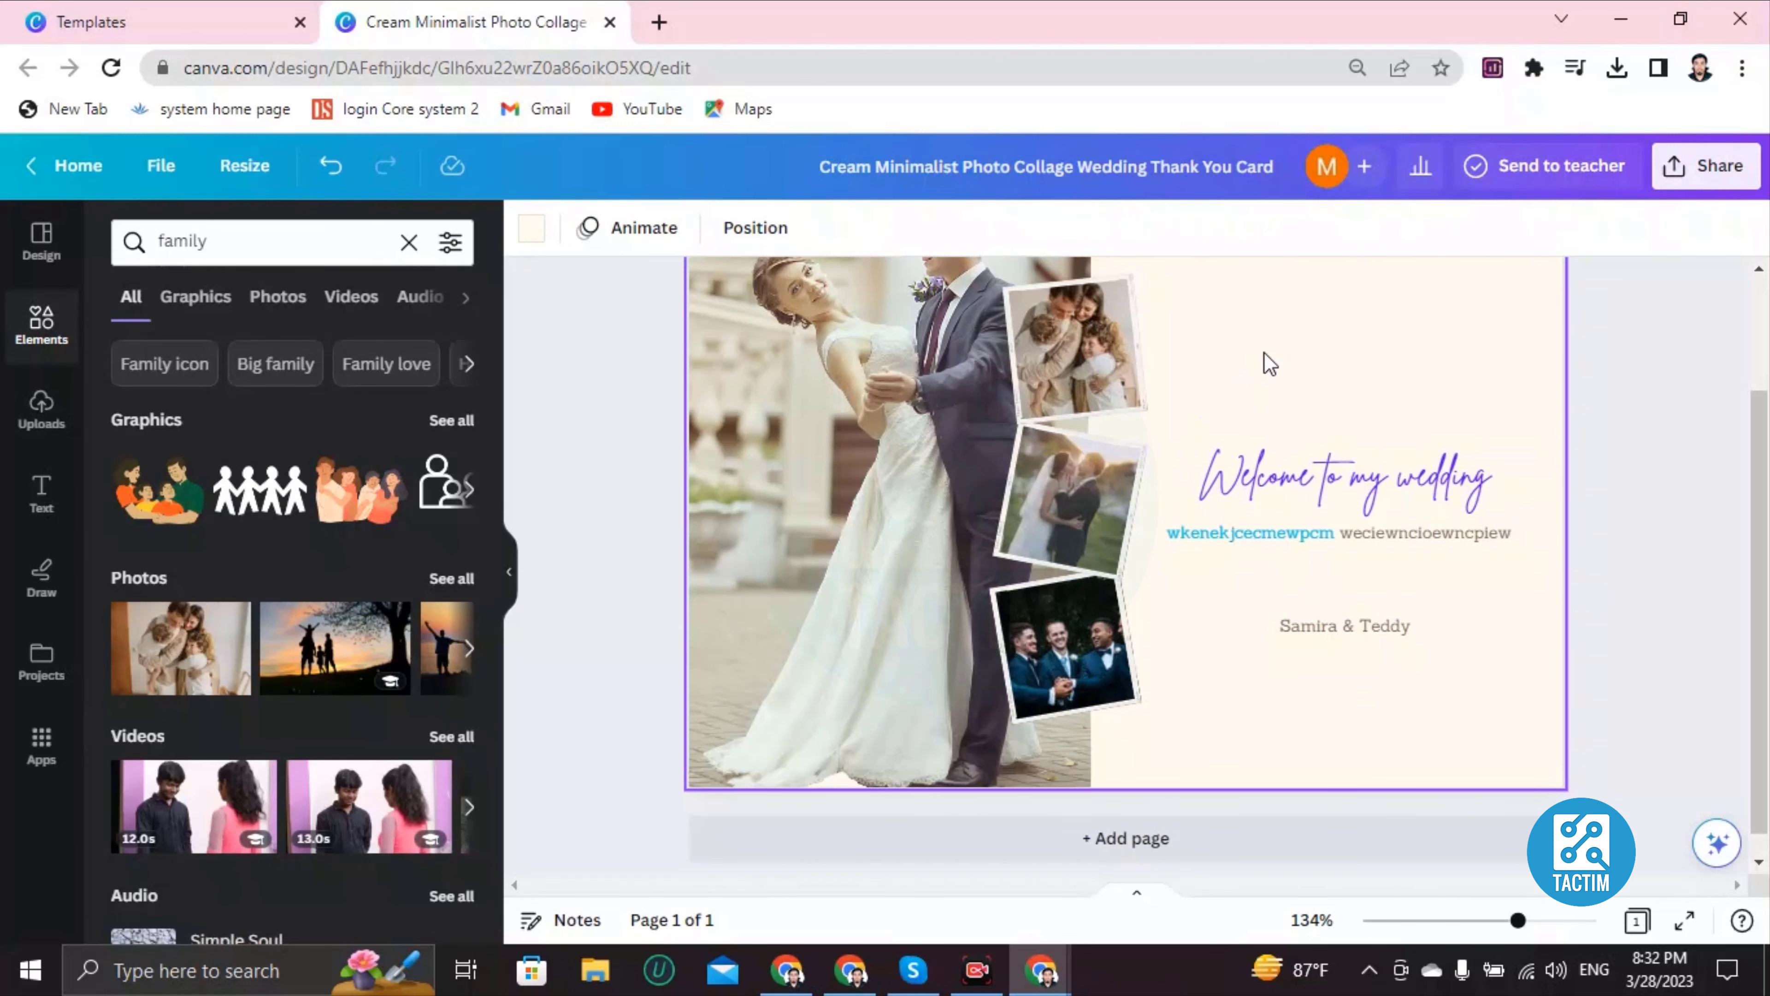
scroll(1310, 411, up, 2)
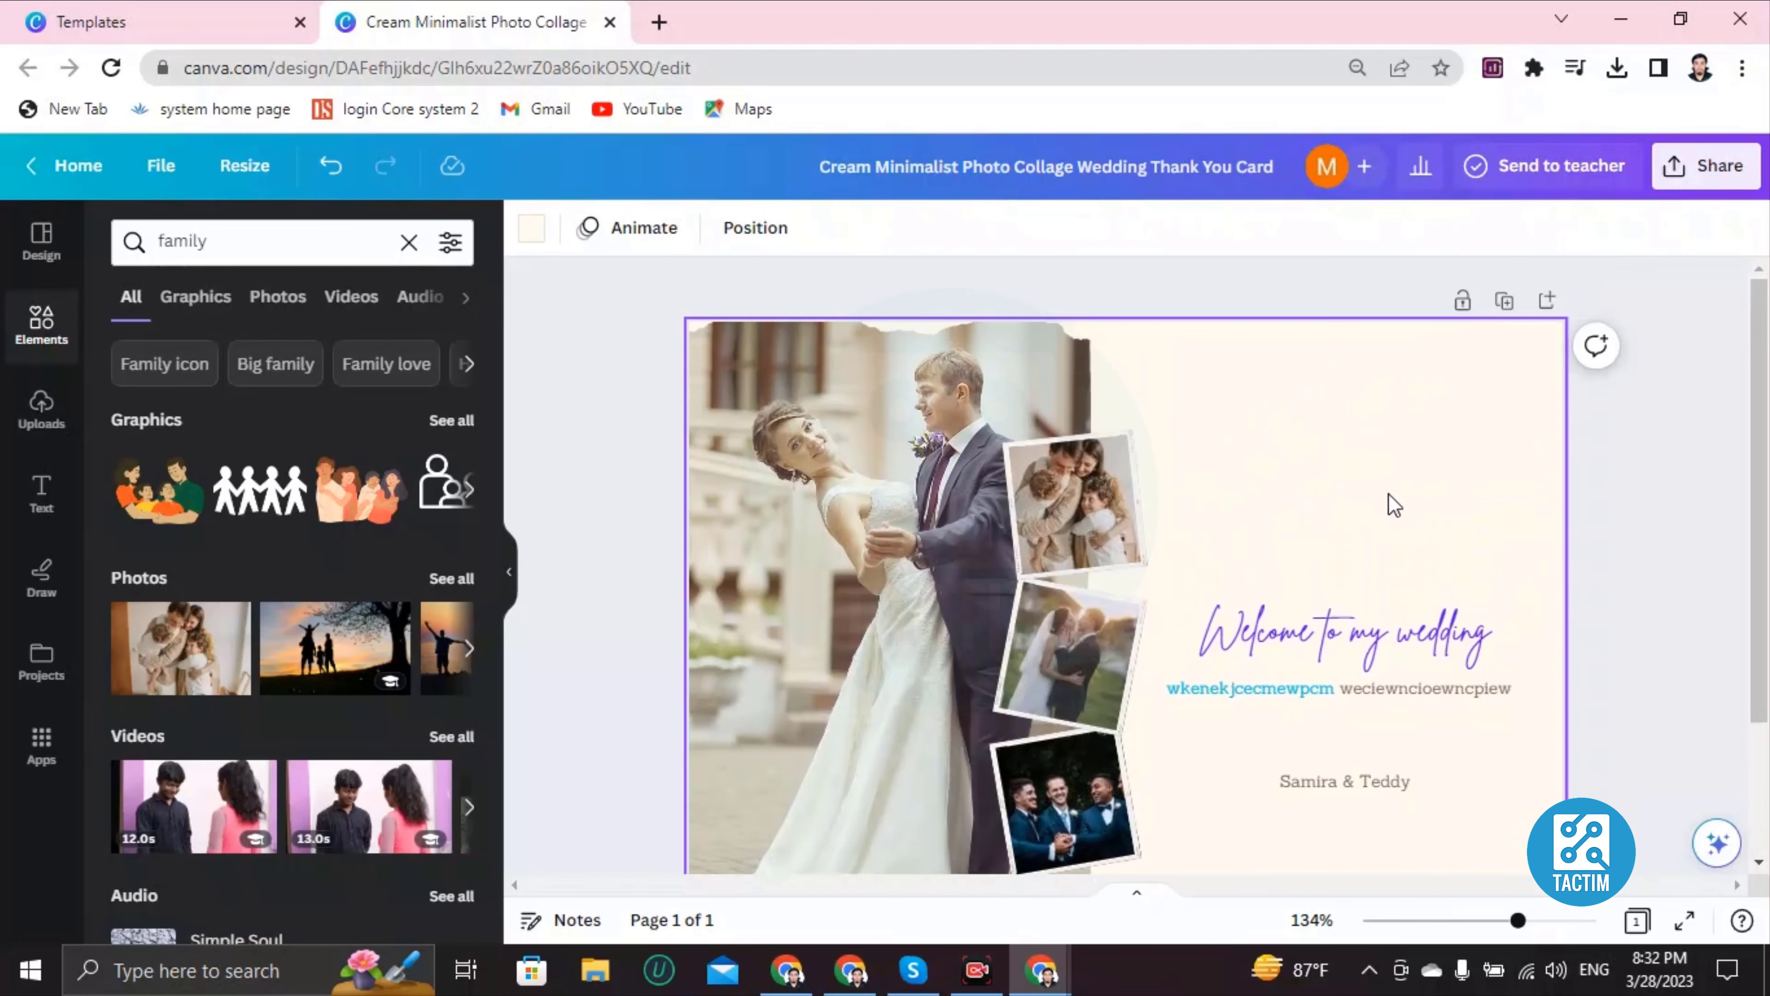
Step: Add the yellow cake from a 'cake' element search, shrink it, and place it above the heading
click(41, 322)
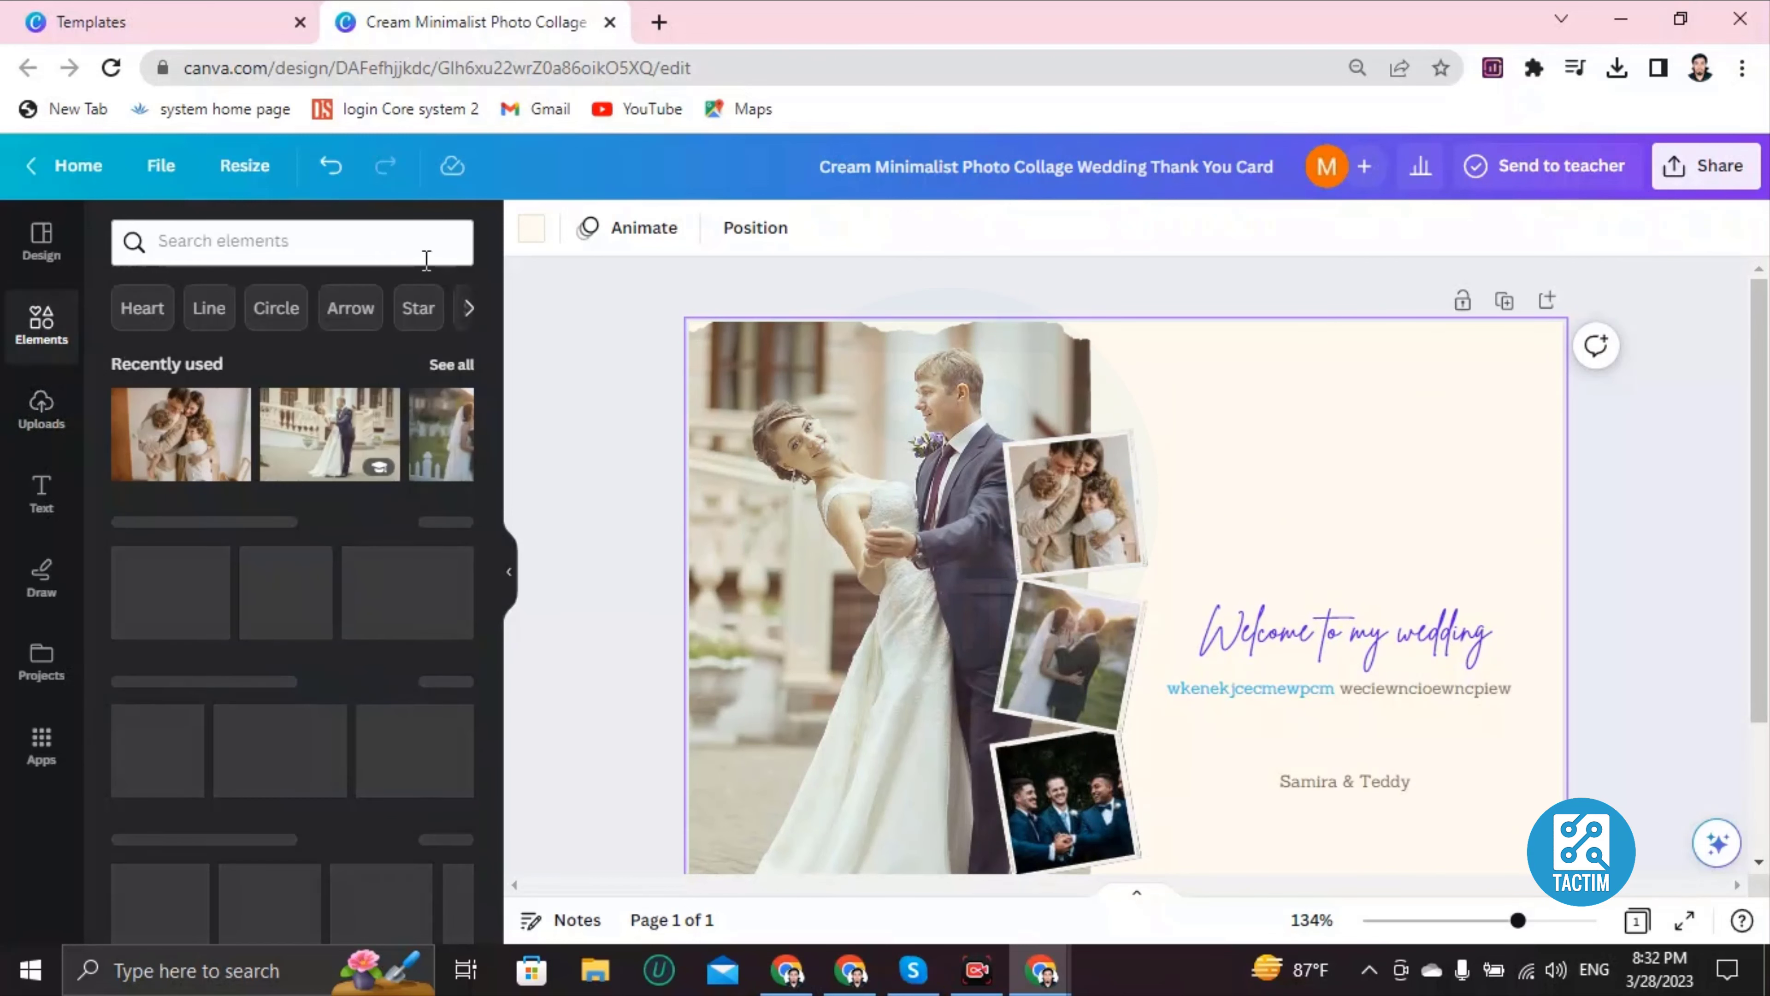
click(359, 256)
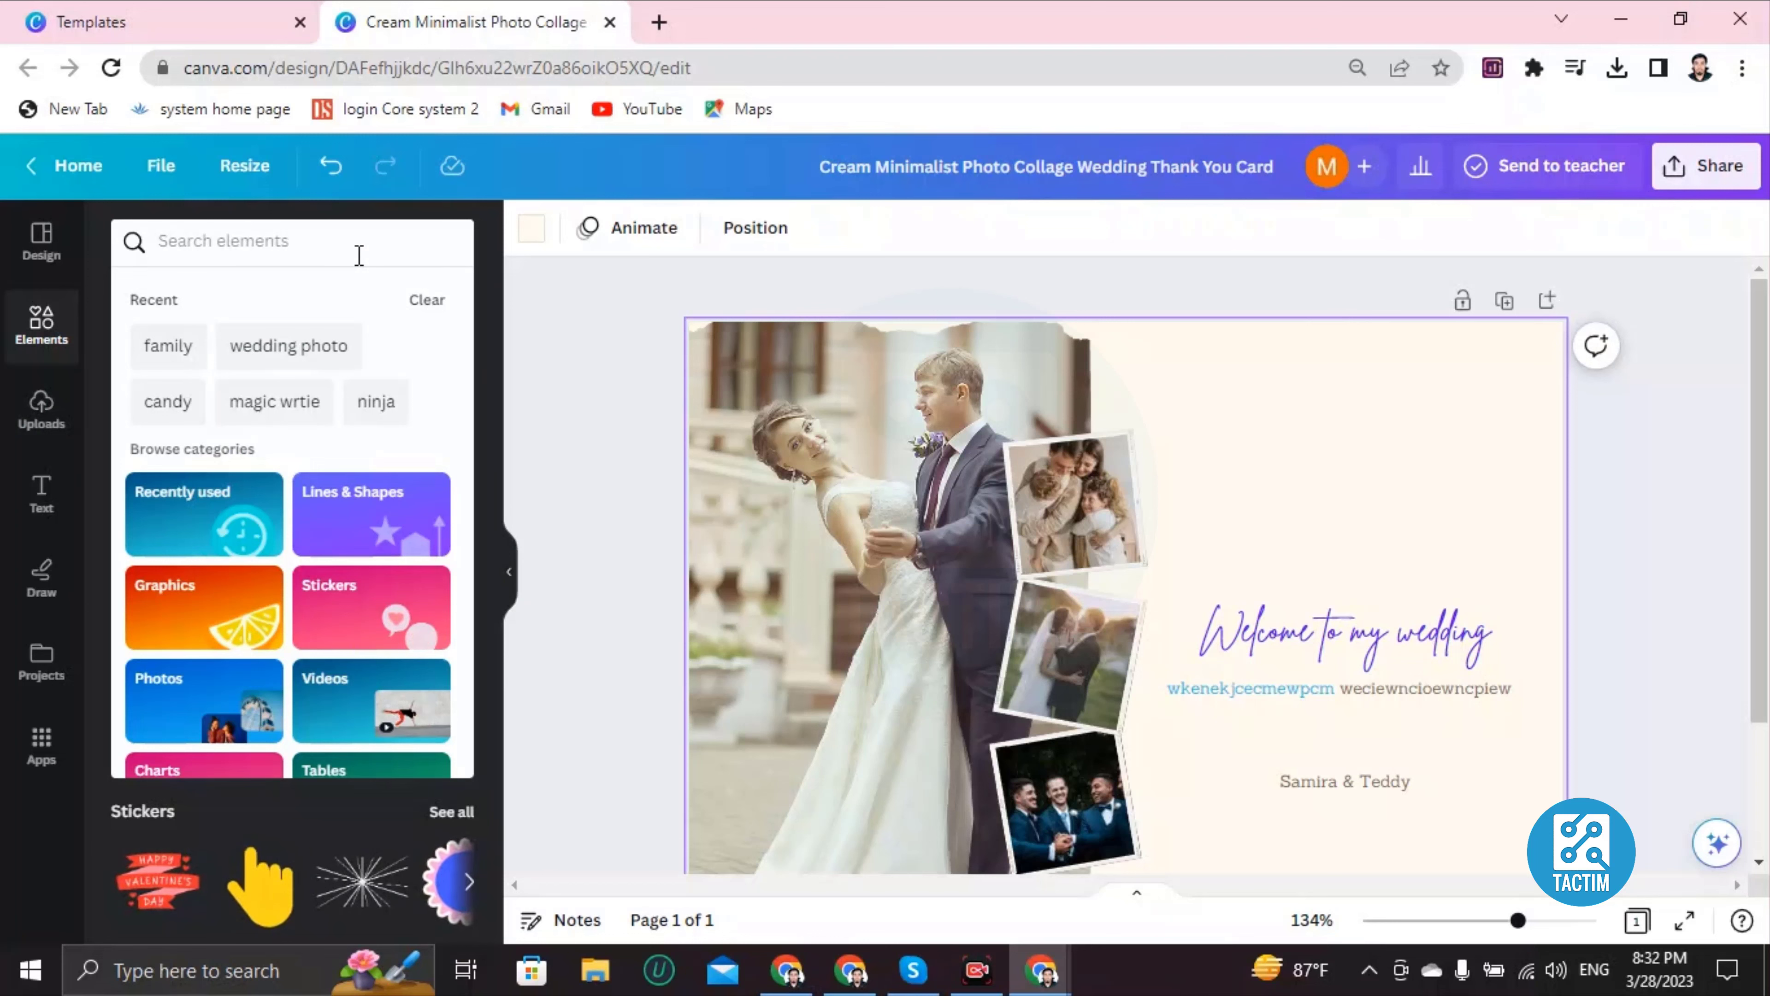
text(cake)
key(Return)
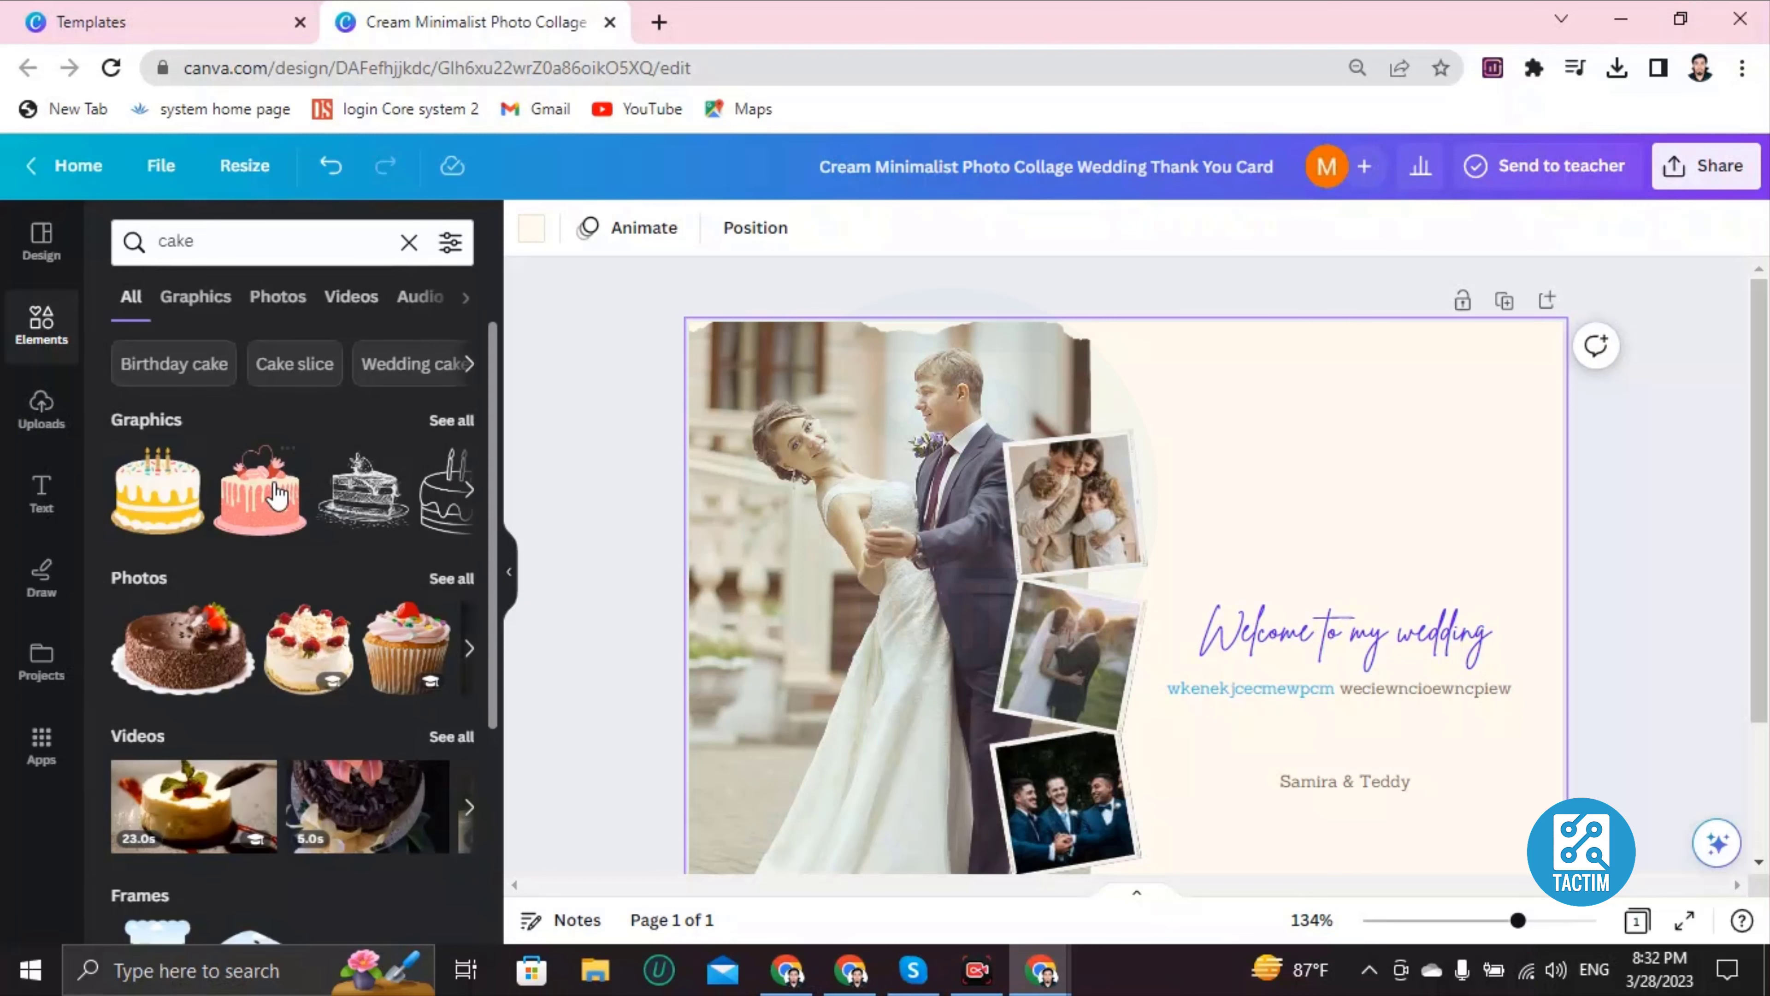
click(162, 519)
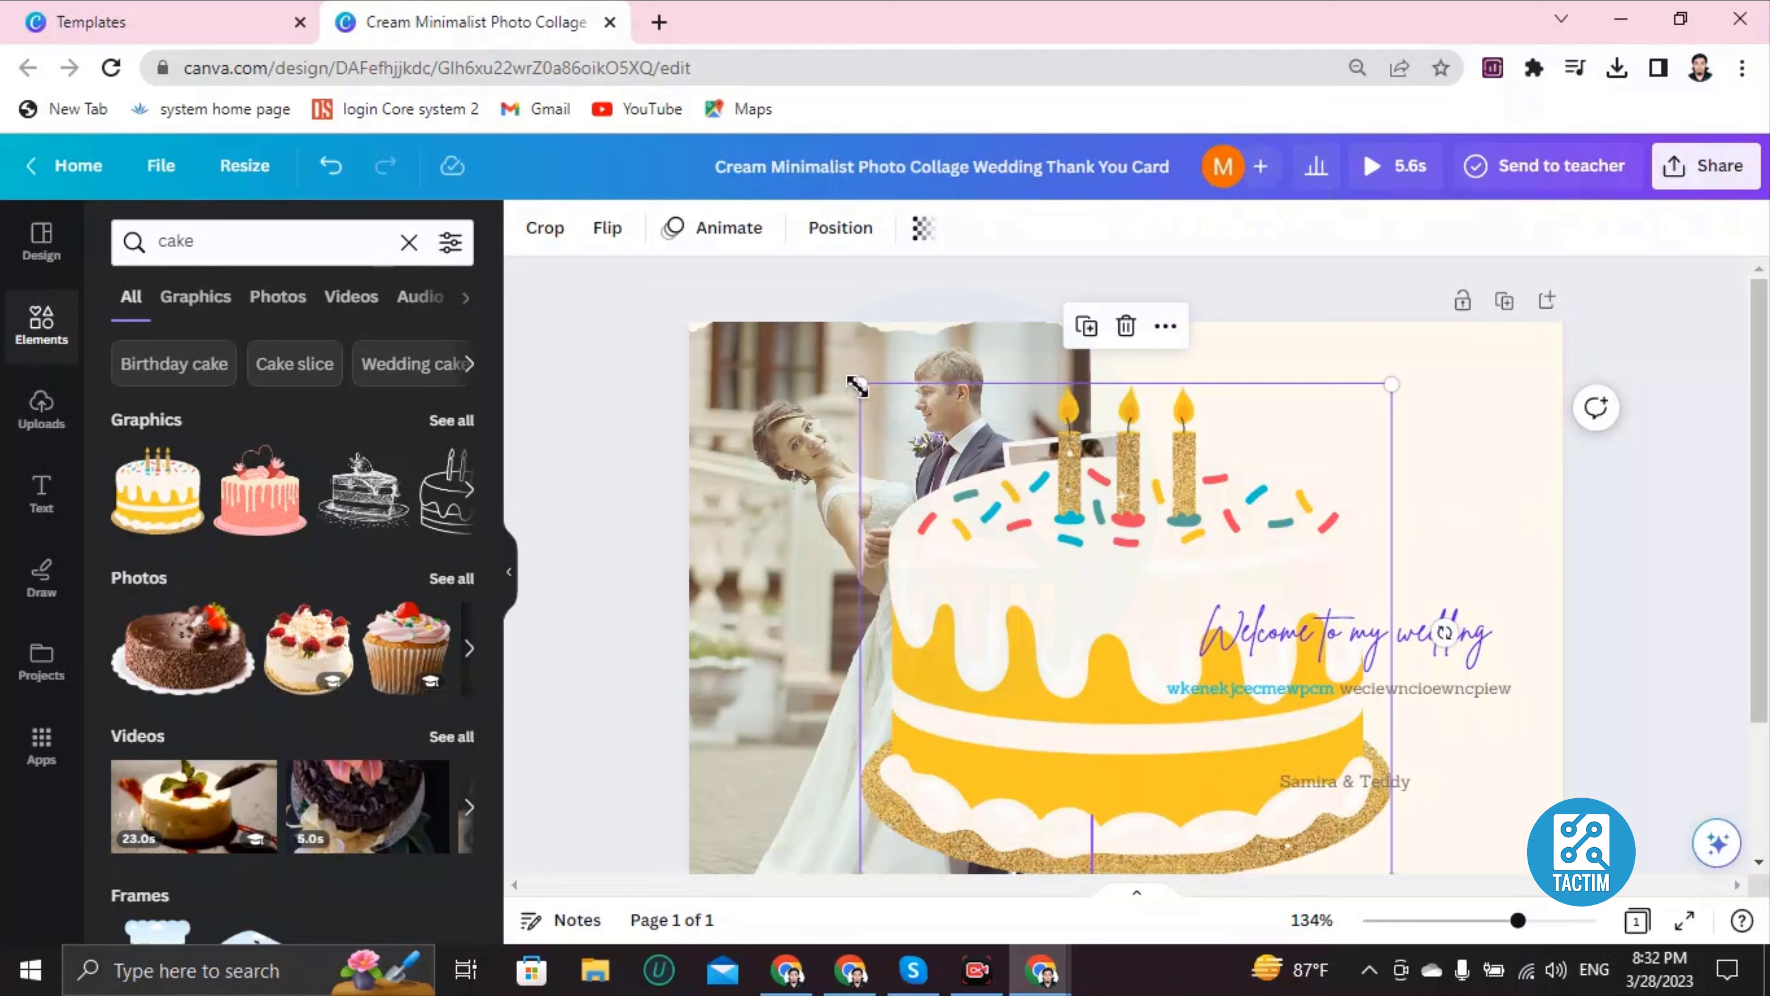
drag(974, 486, 1186, 690)
drag(1287, 769, 1337, 503)
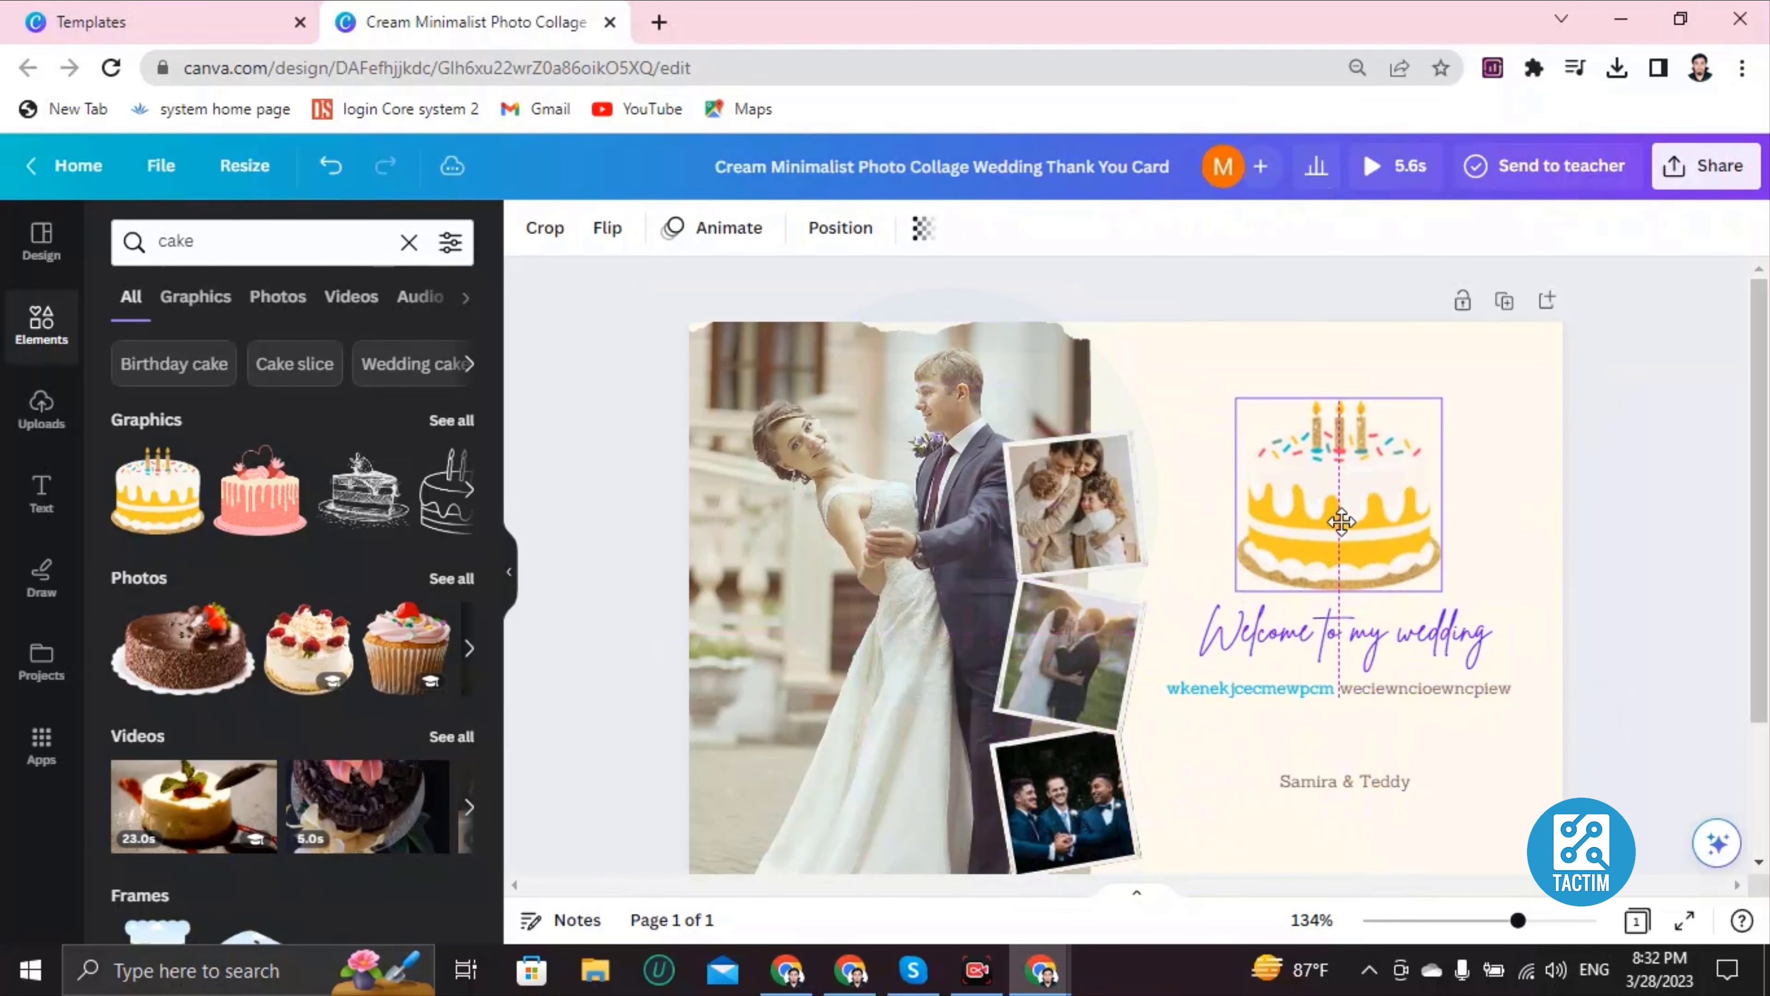
click(1205, 482)
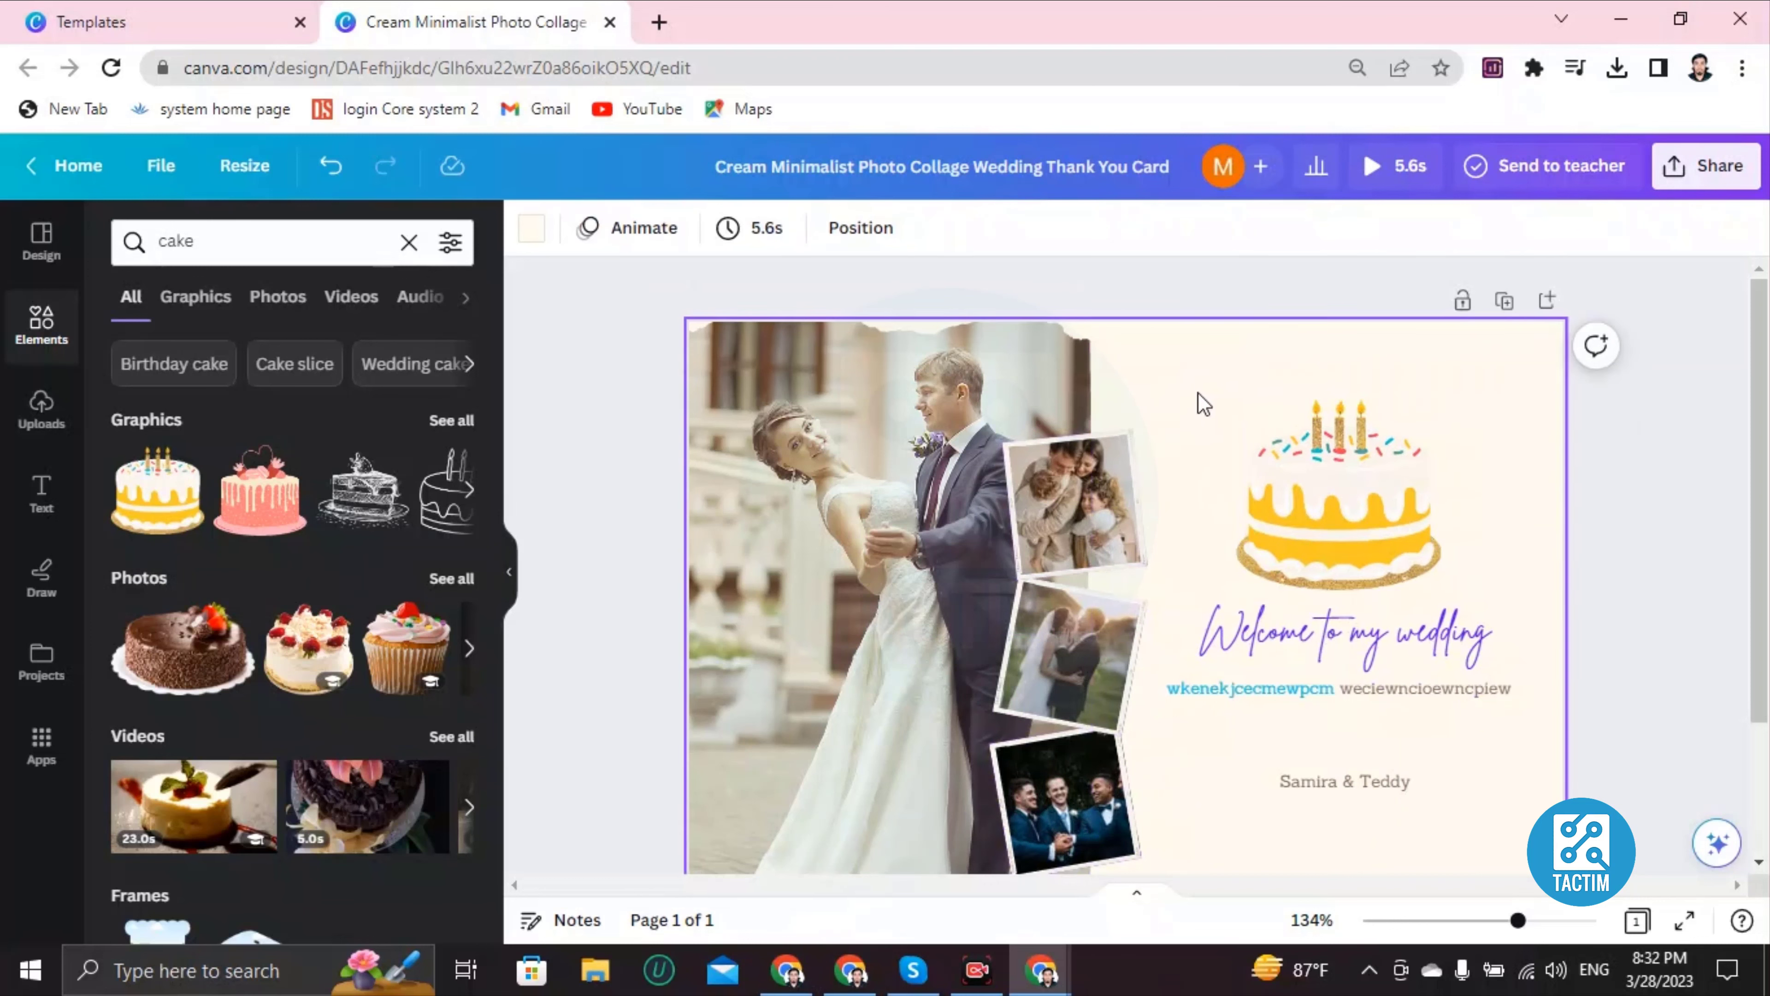
Step: Try dark-gold, silver and blue-purple gradient backgrounds, then settle on the green-yellow gradient
click(528, 228)
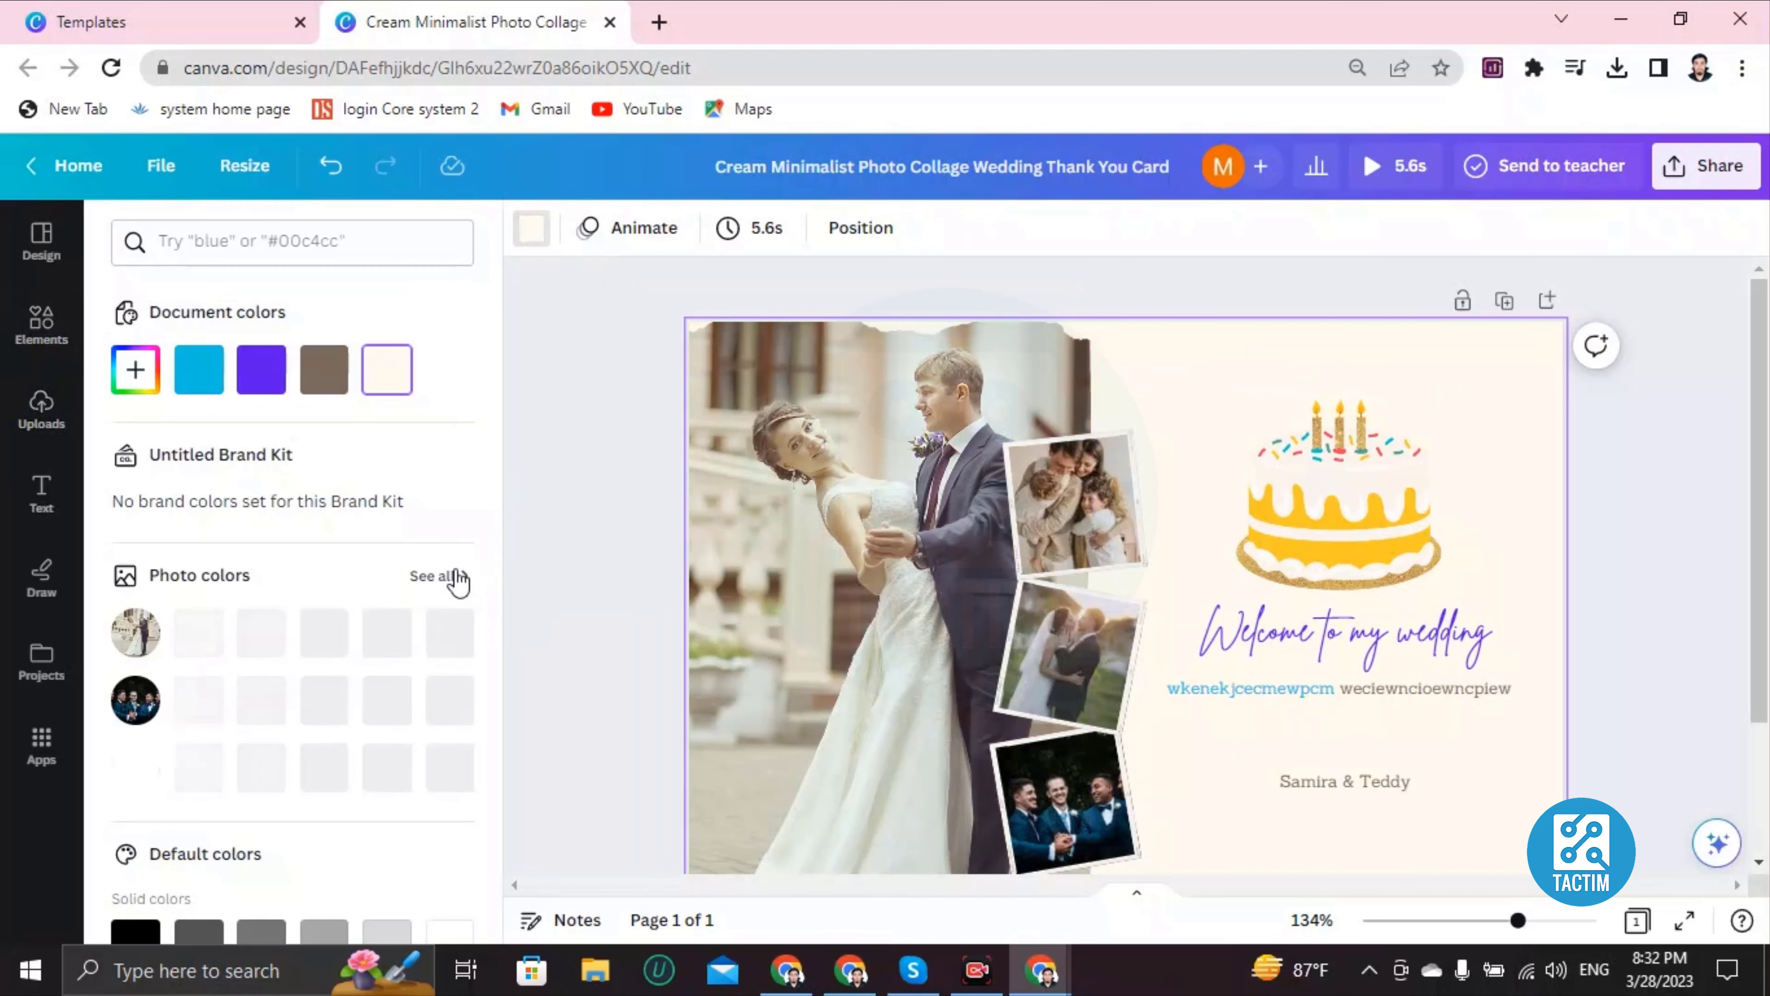
scroll(224, 570, down, 5)
click(198, 704)
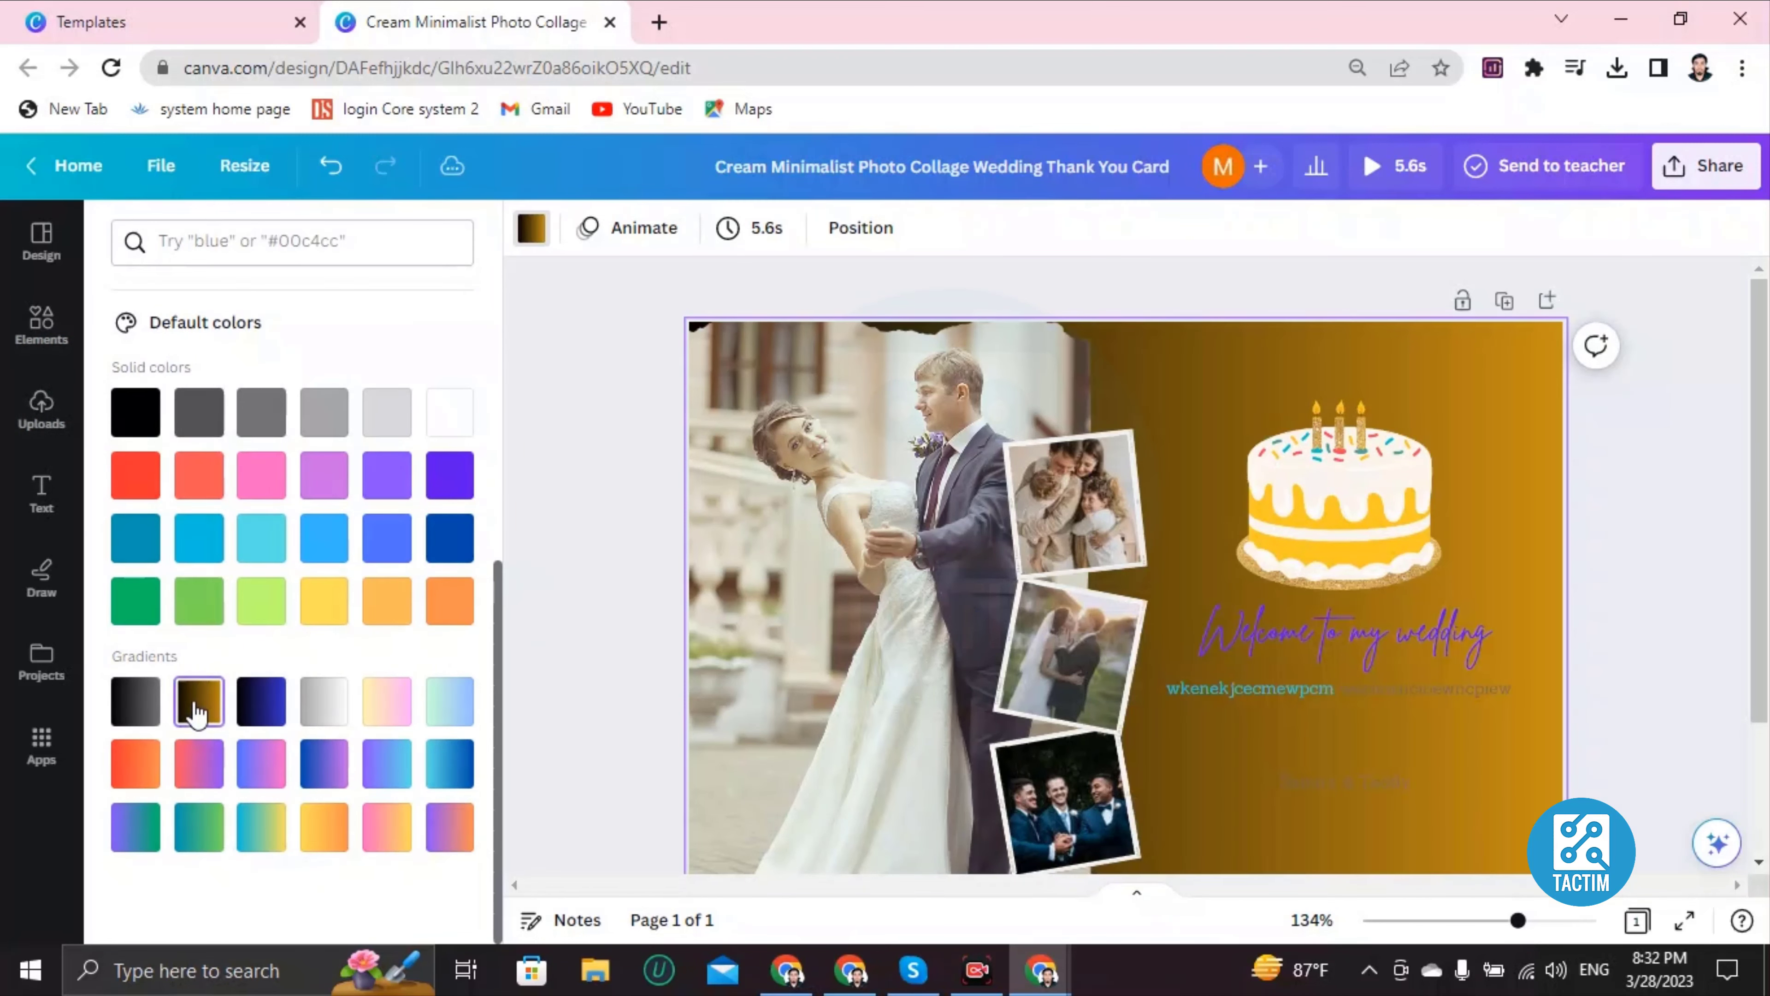
click(321, 701)
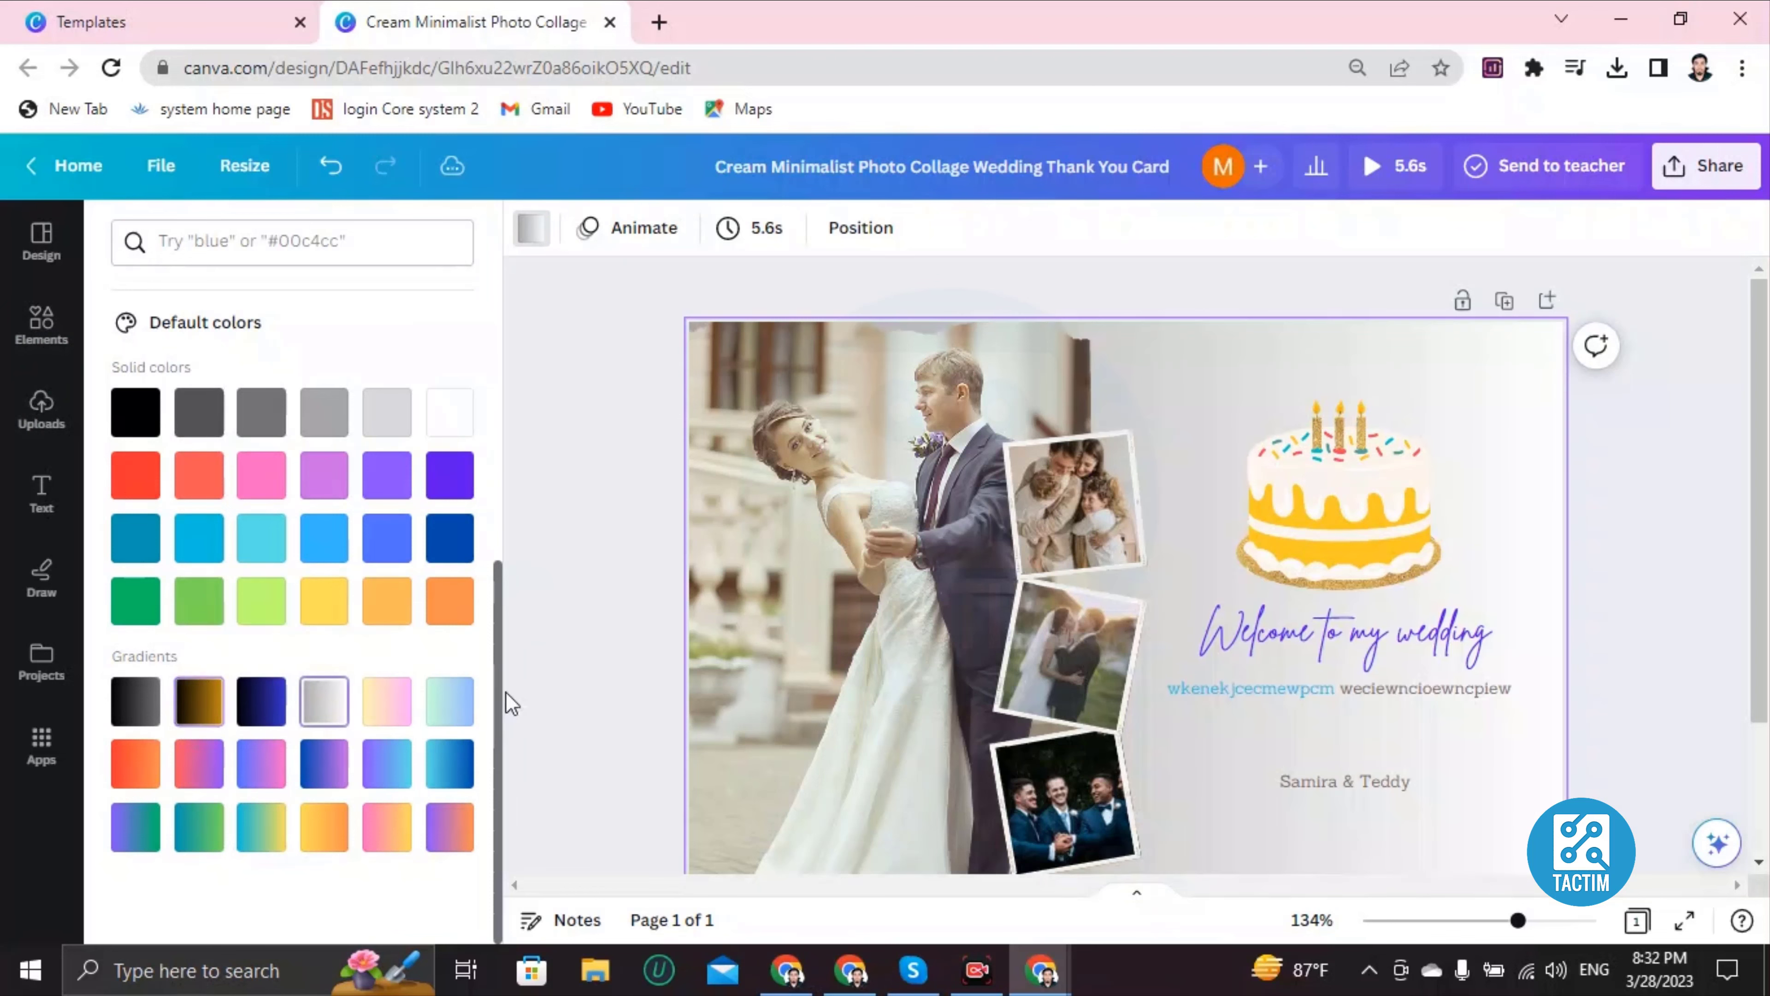
click(308, 775)
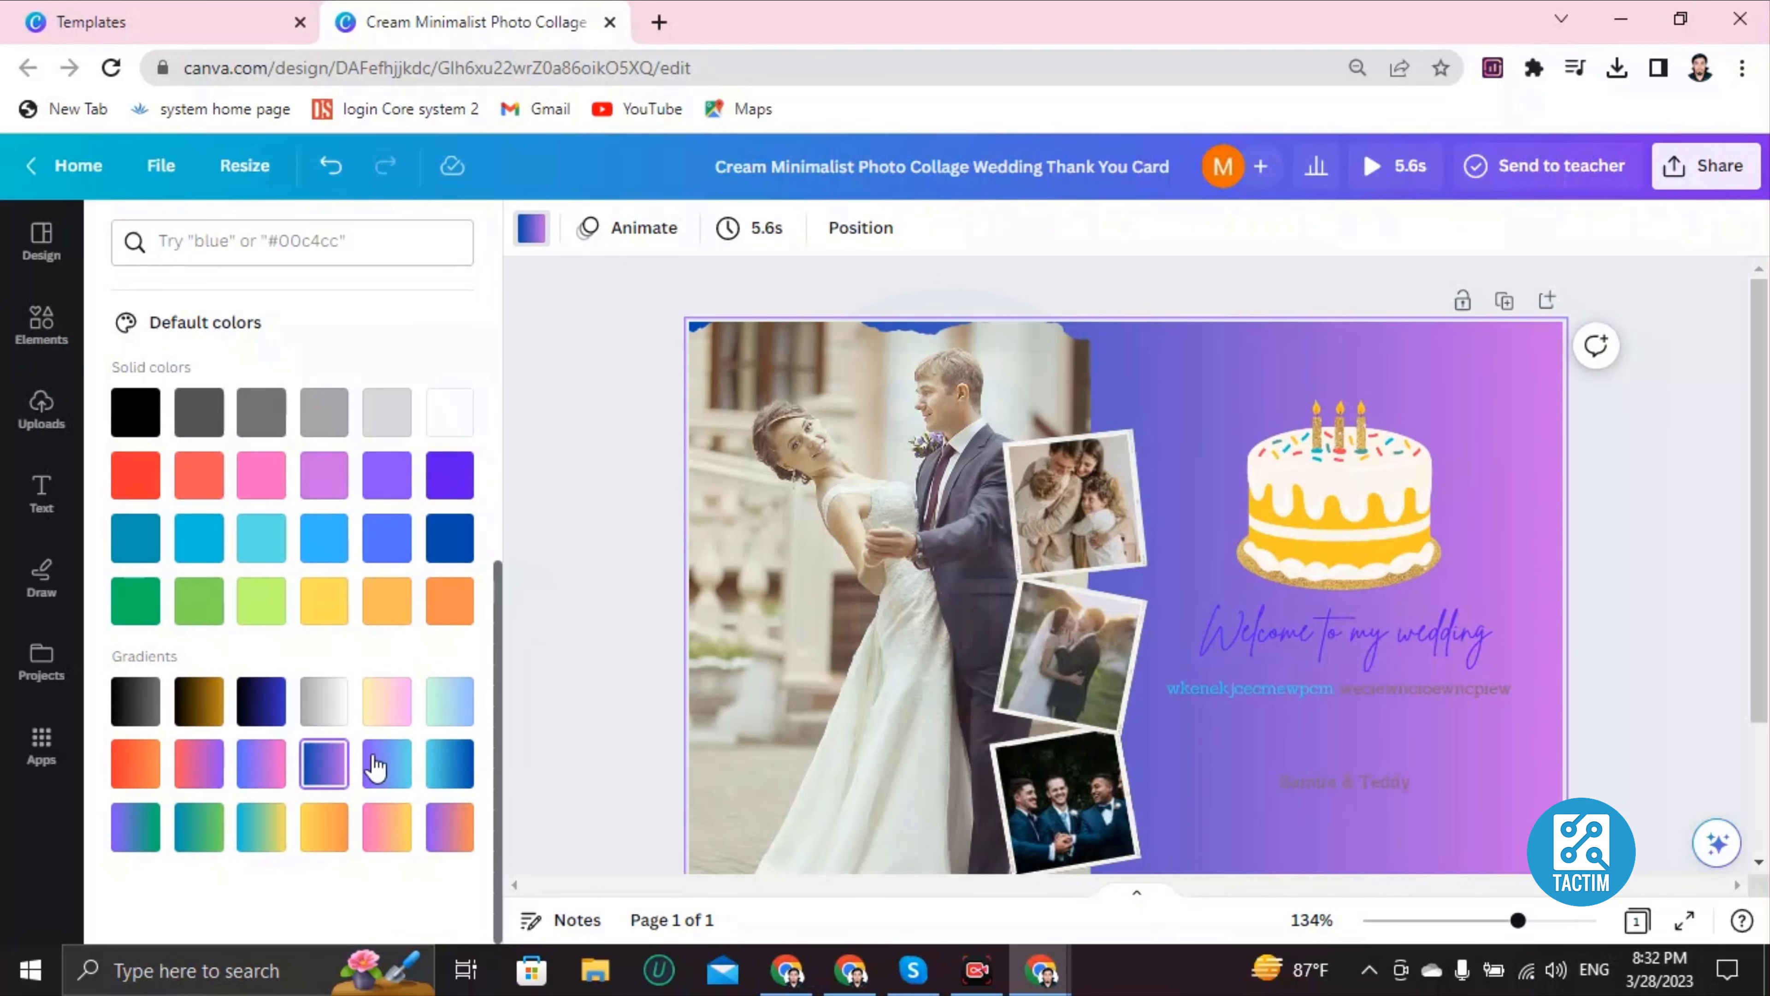
click(252, 830)
scroll(836, 628, down, 5)
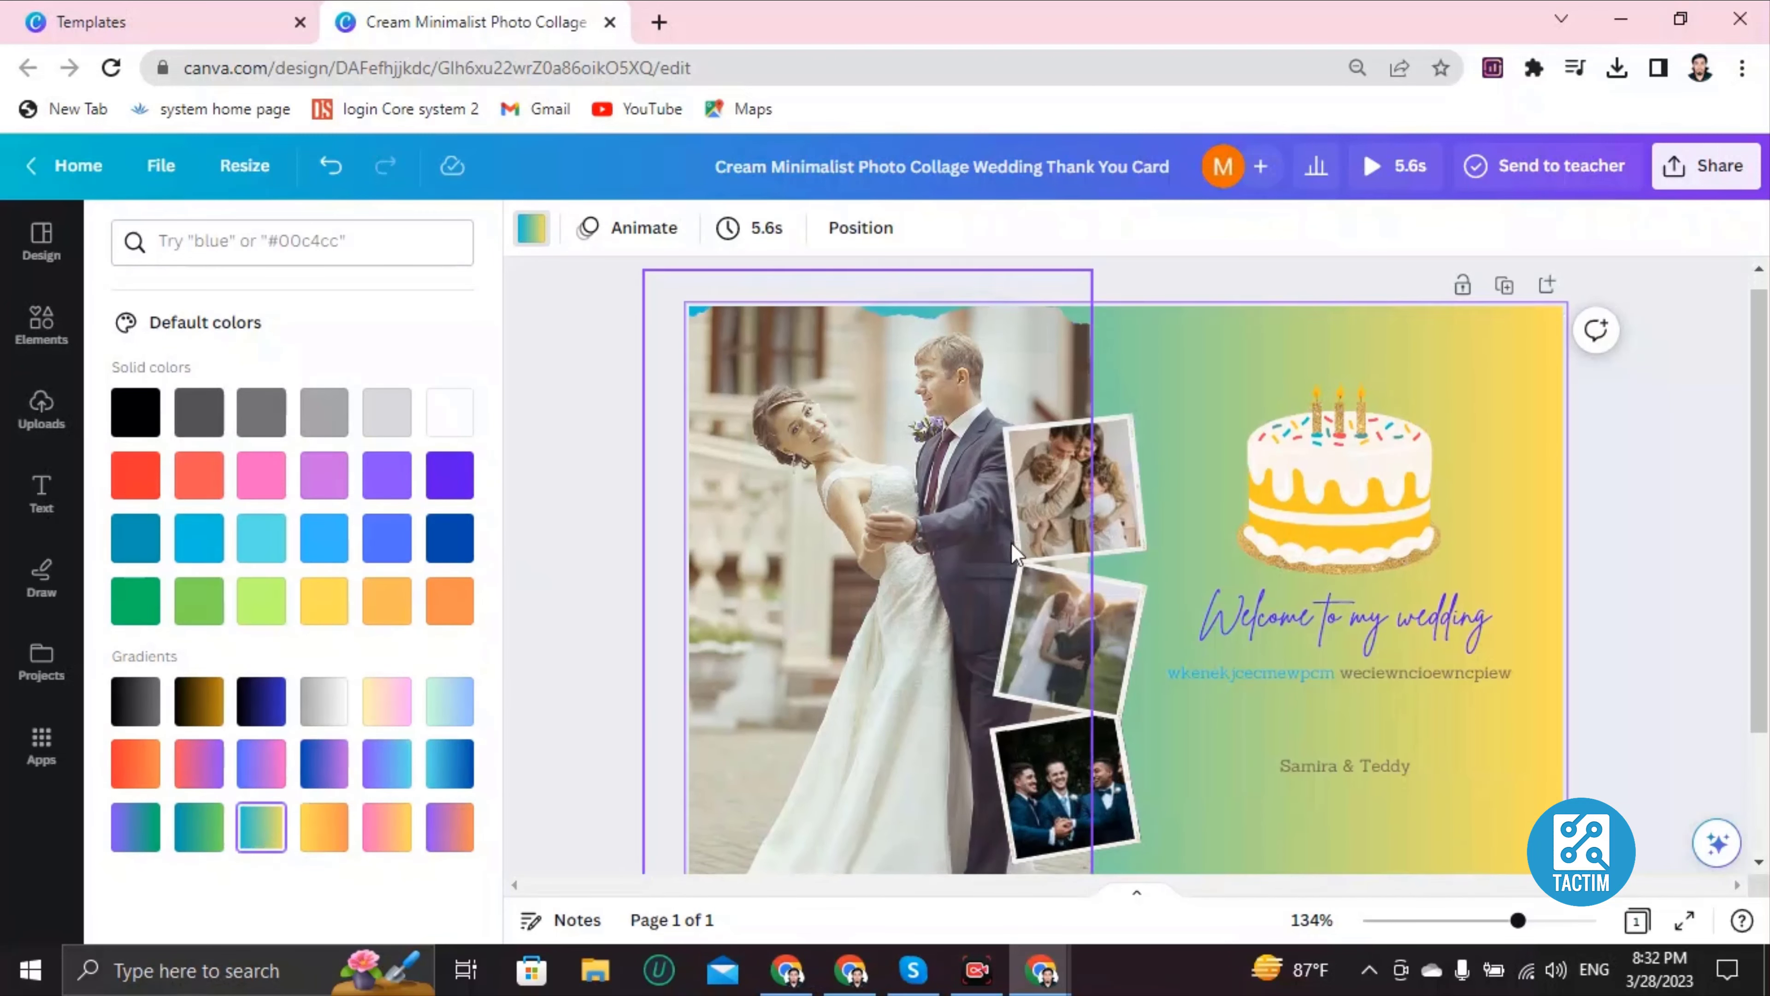
scroll(976, 593, up, 5)
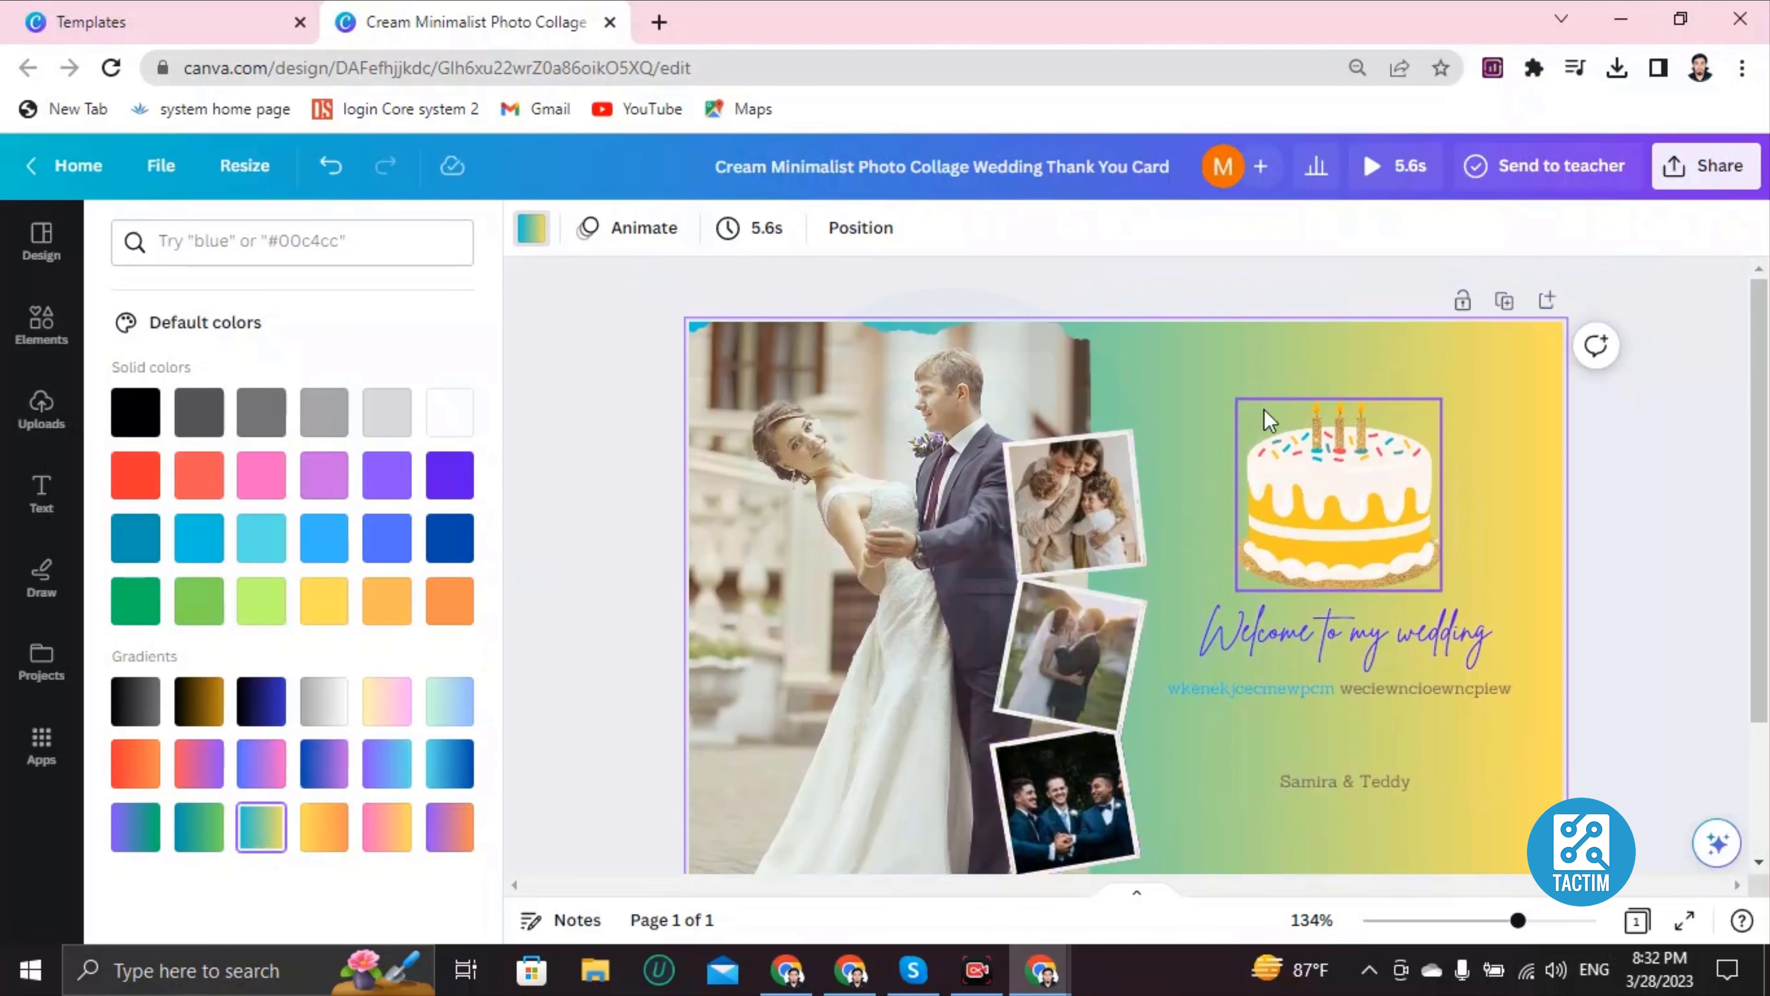
scroll(968, 537, down, 3)
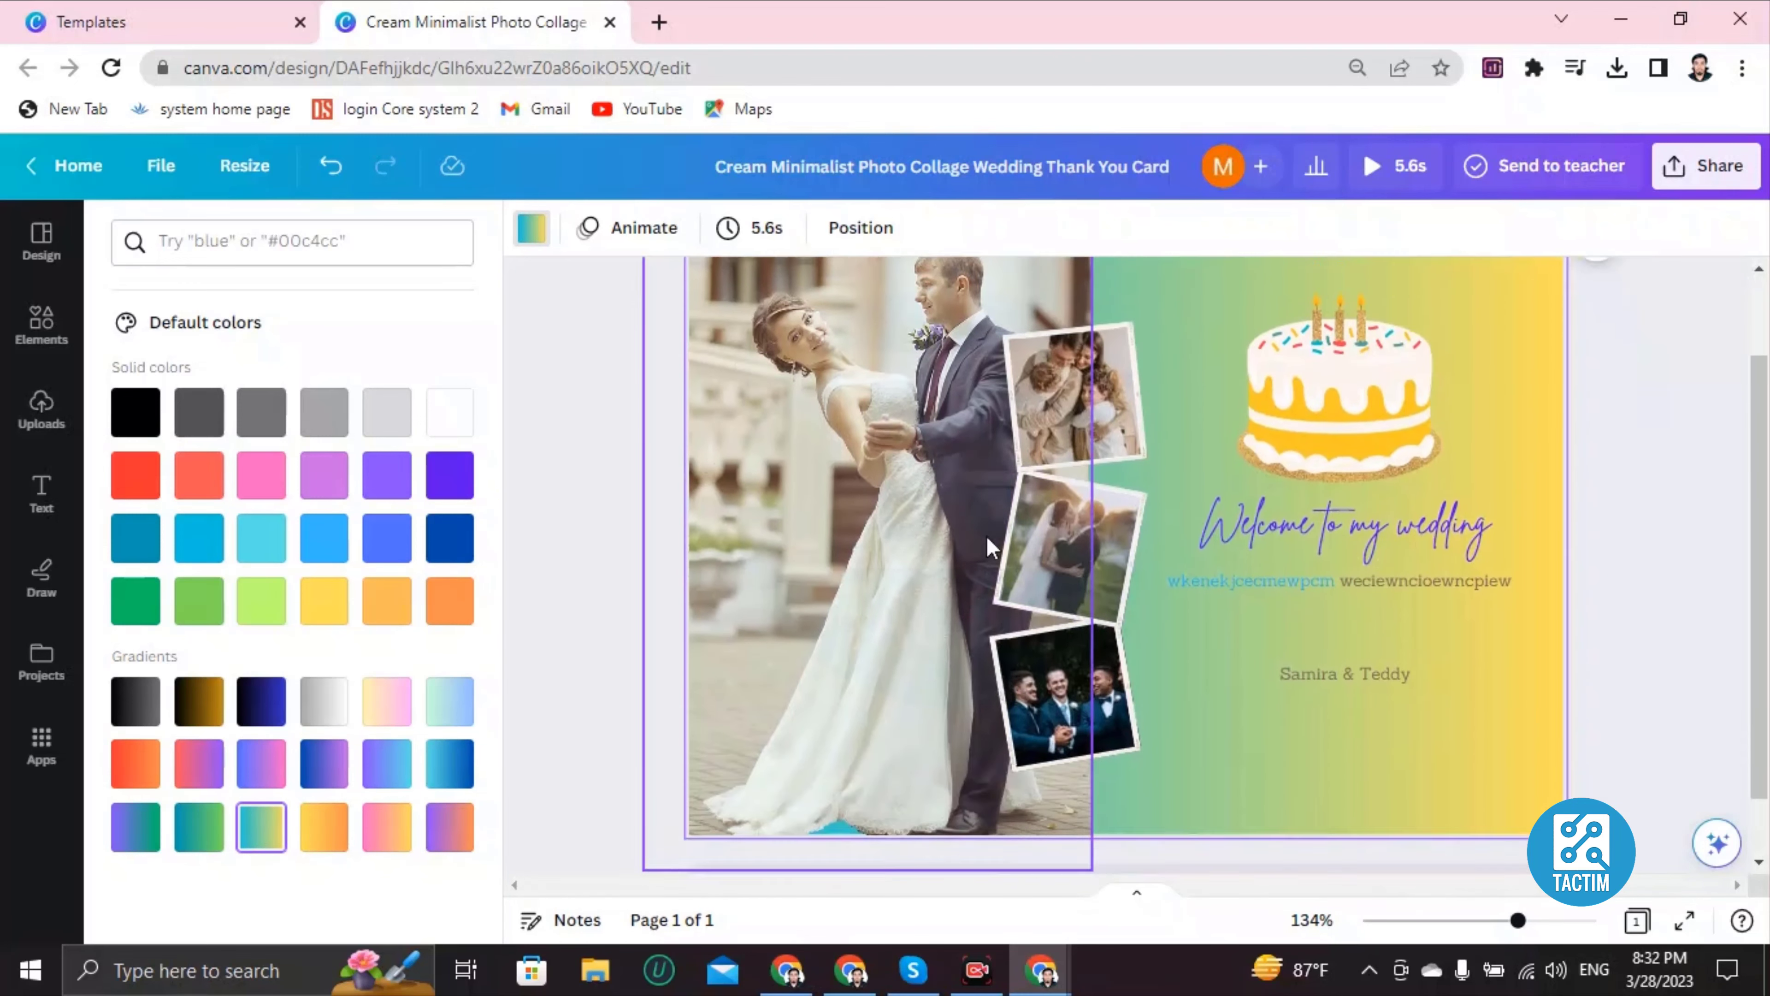
scroll(976, 537, up, 3)
Step: In the Share panel, set the collaboration link to 'Anyone with the link' with edit access
click(1720, 171)
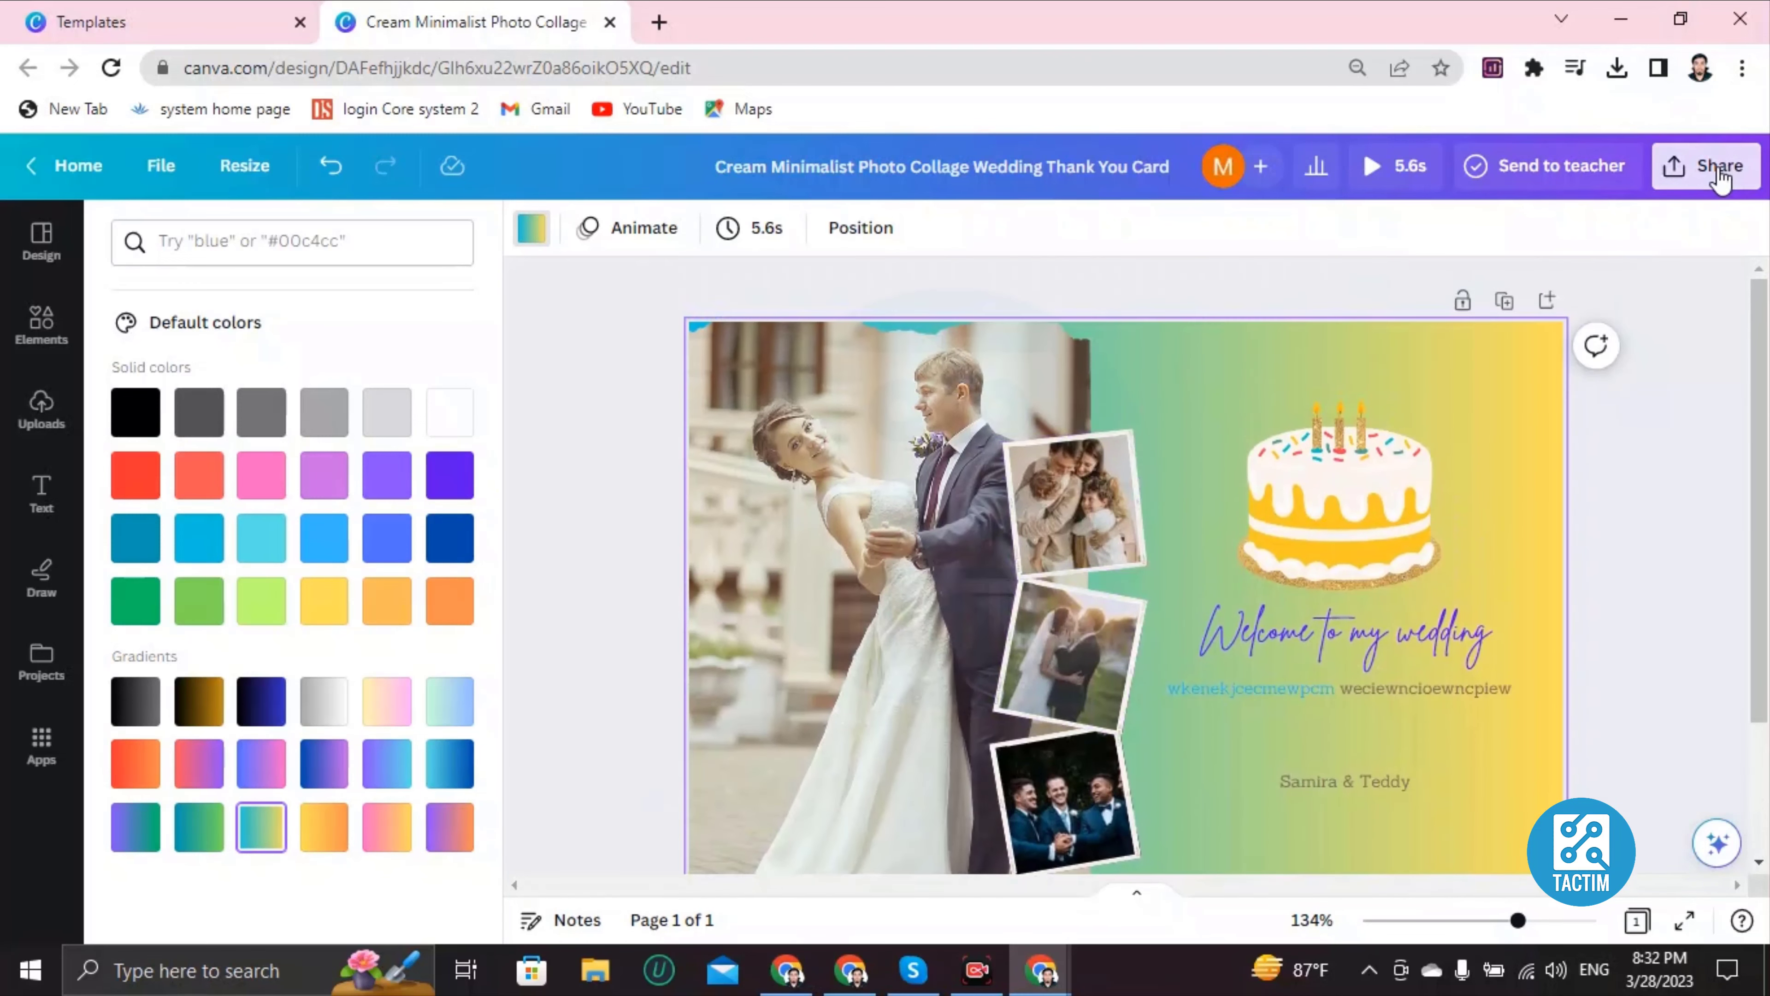
scroll(1391, 690, down, 3)
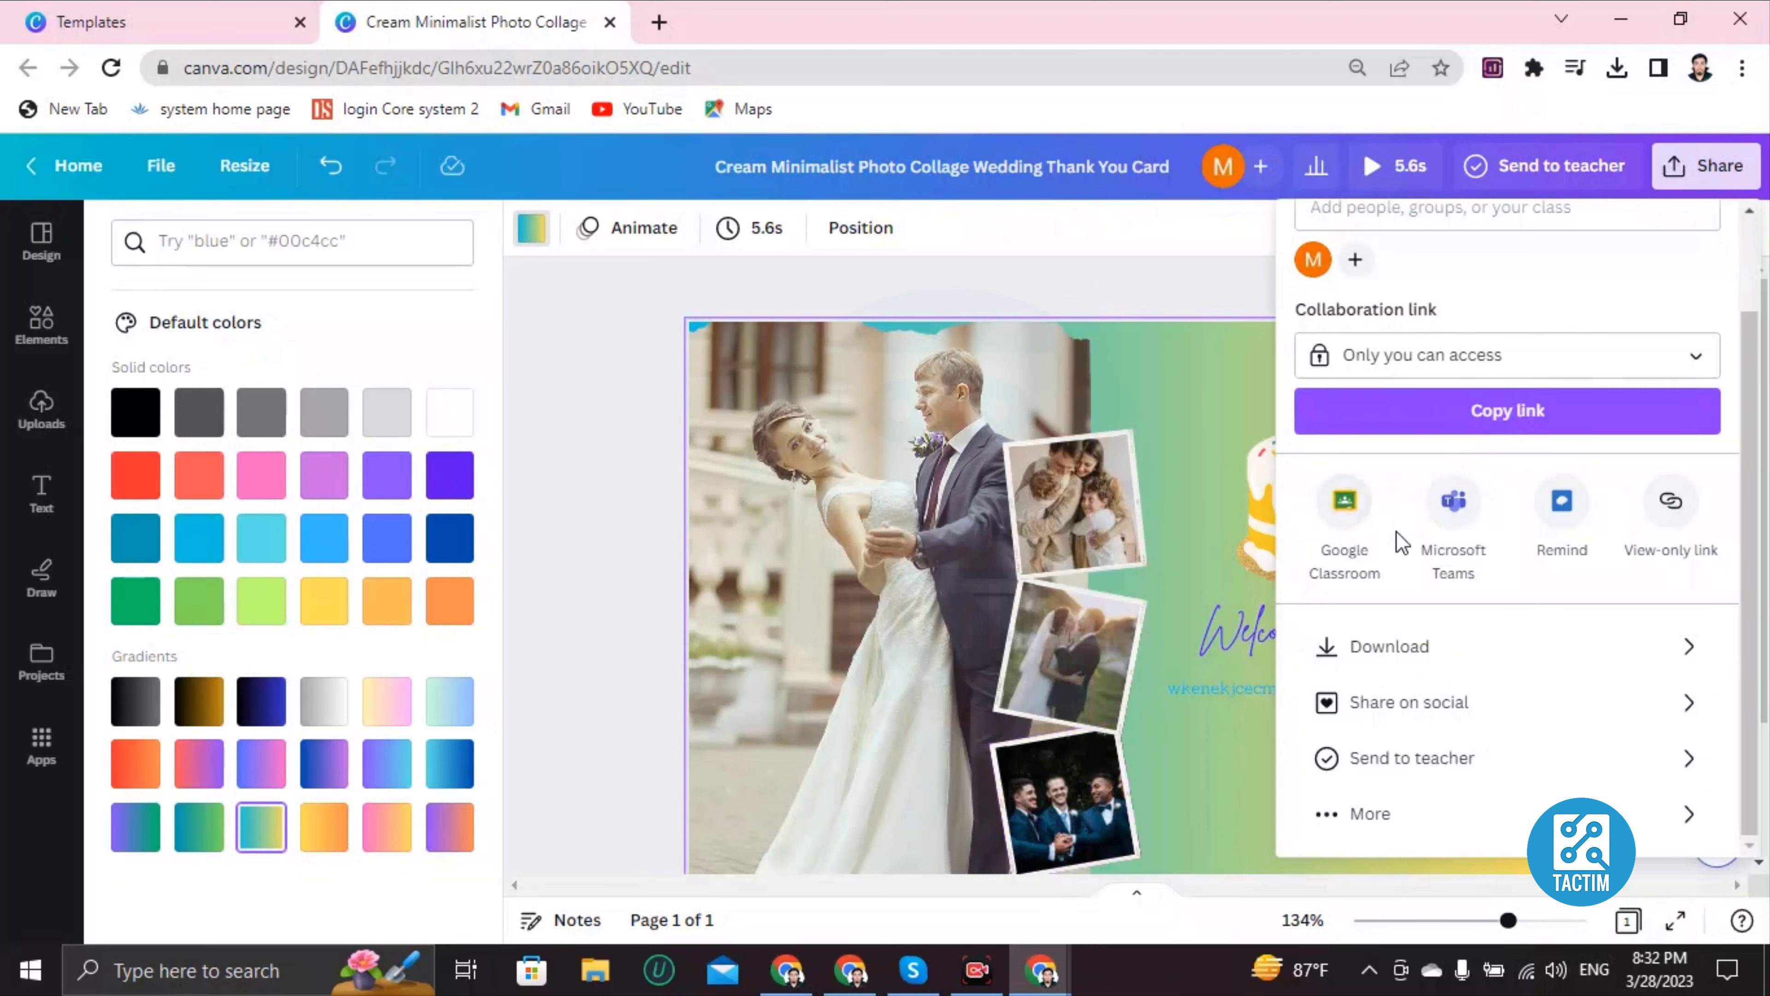
scroll(1401, 542, up, 2)
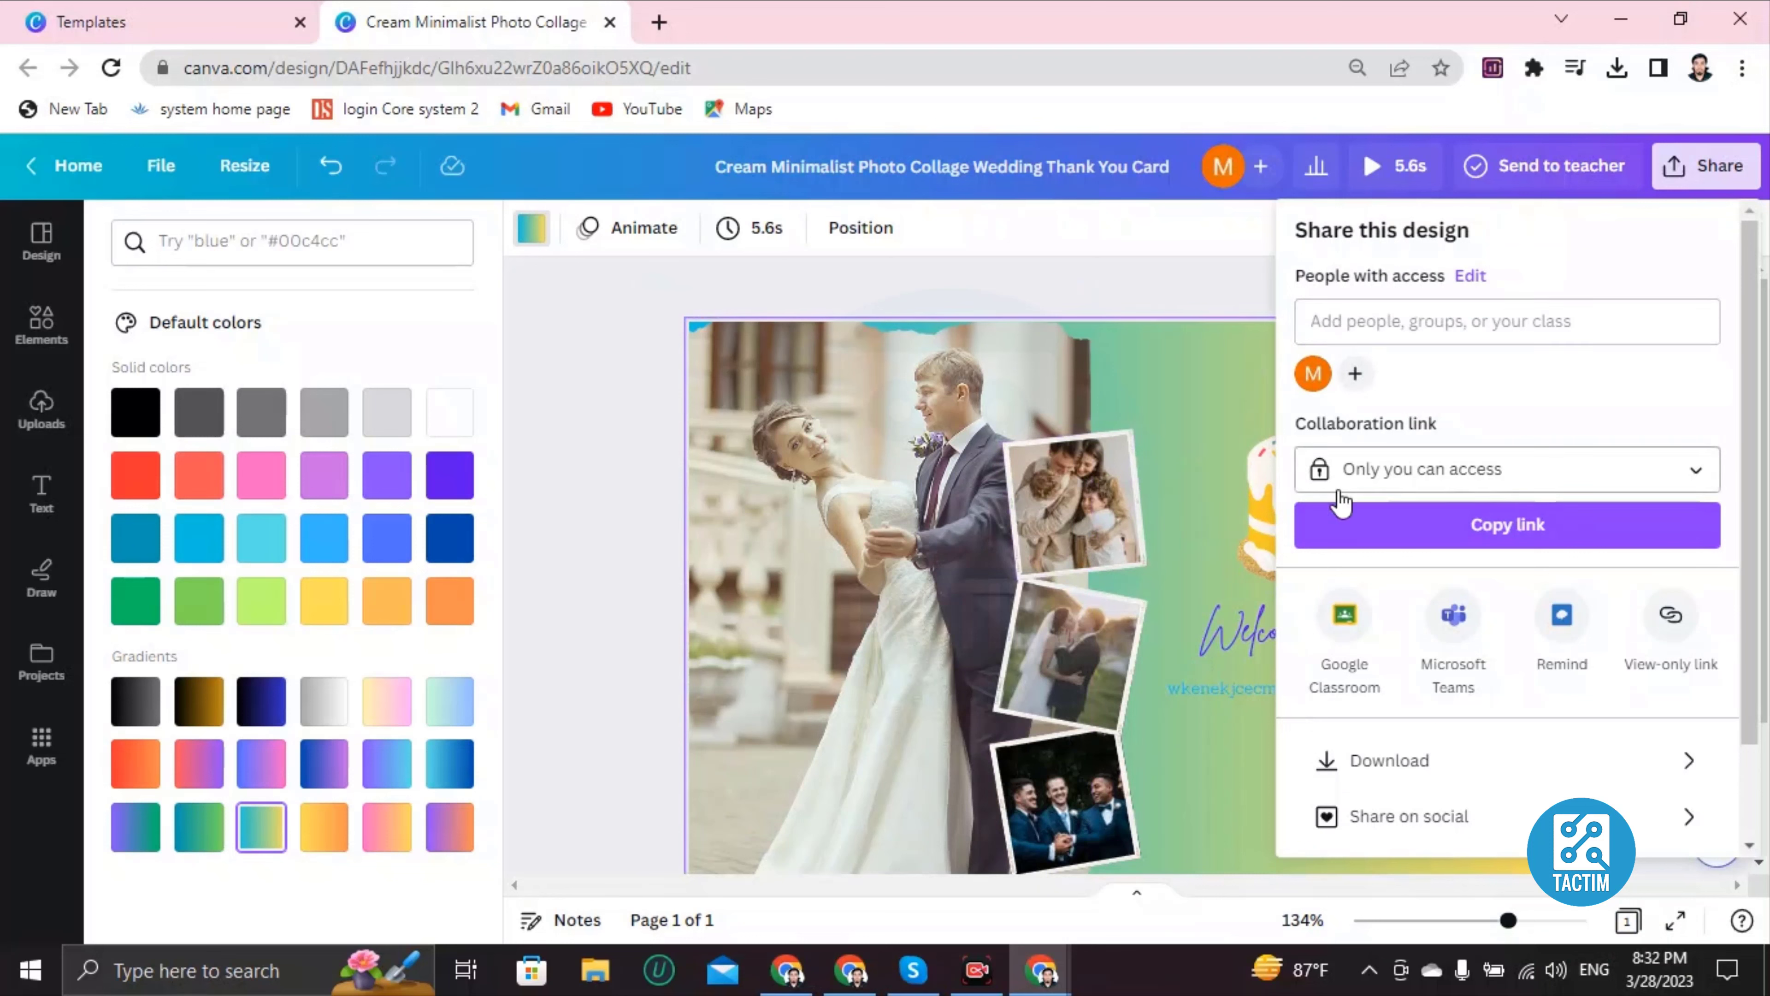
click(1388, 474)
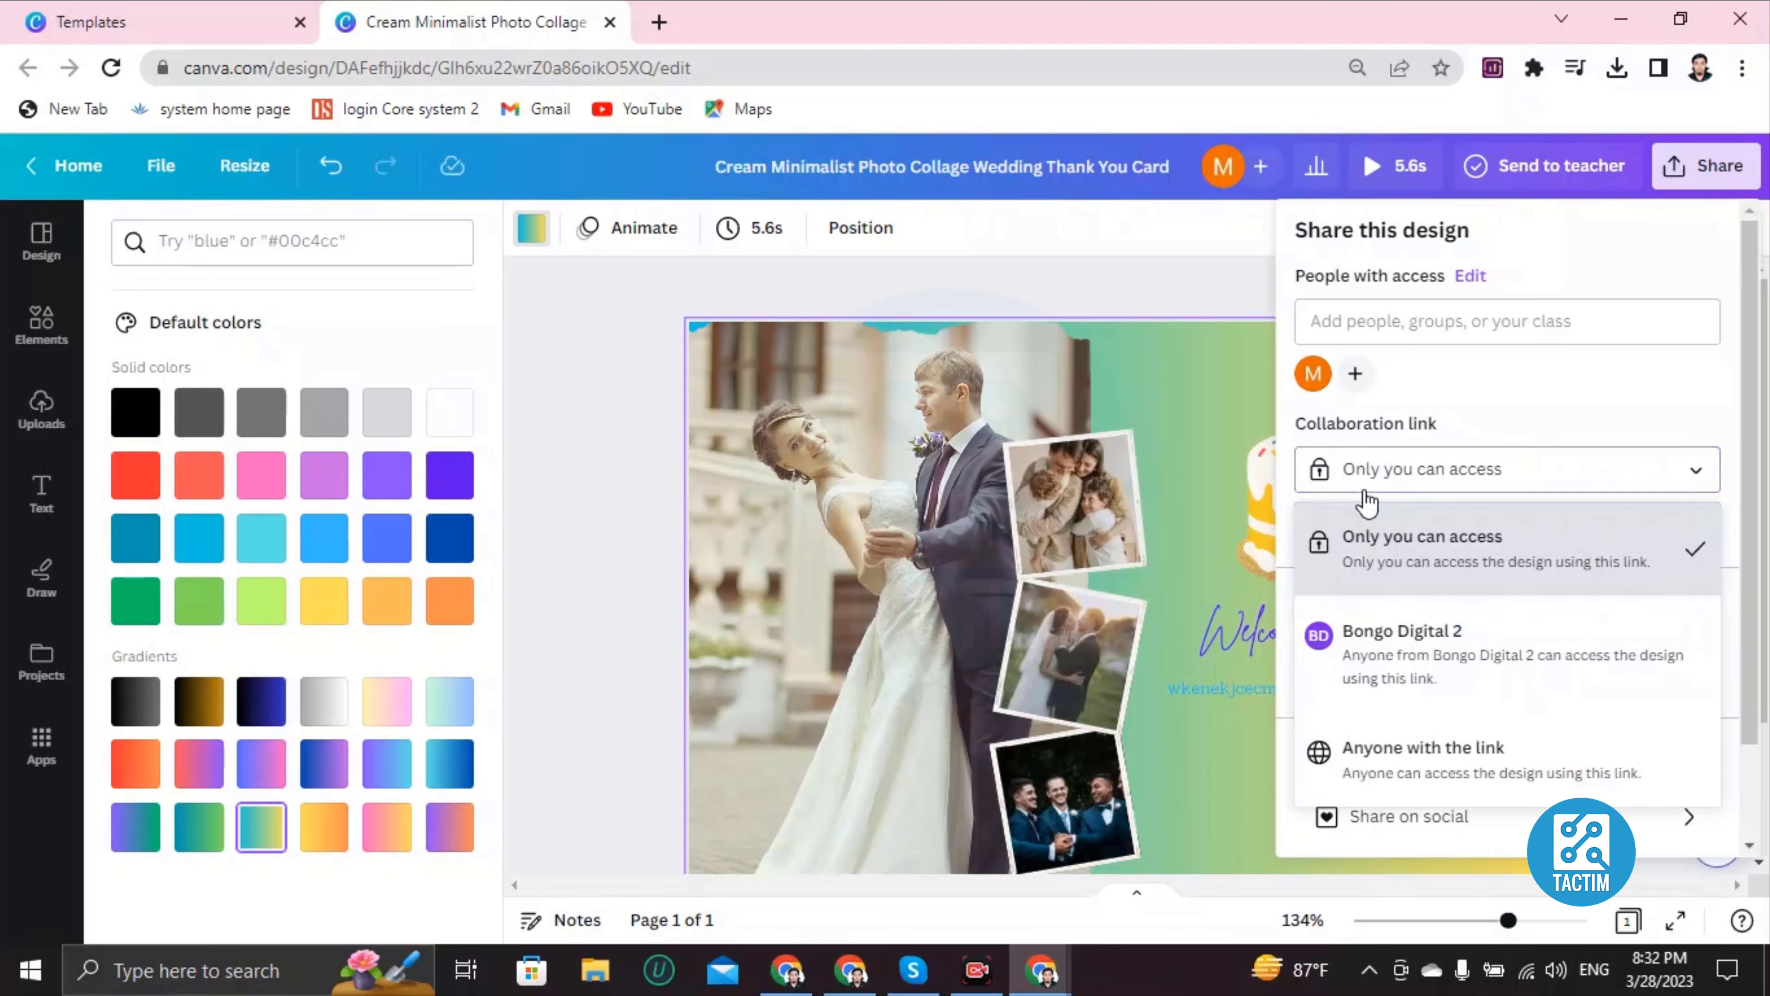
click(1400, 779)
click(1393, 326)
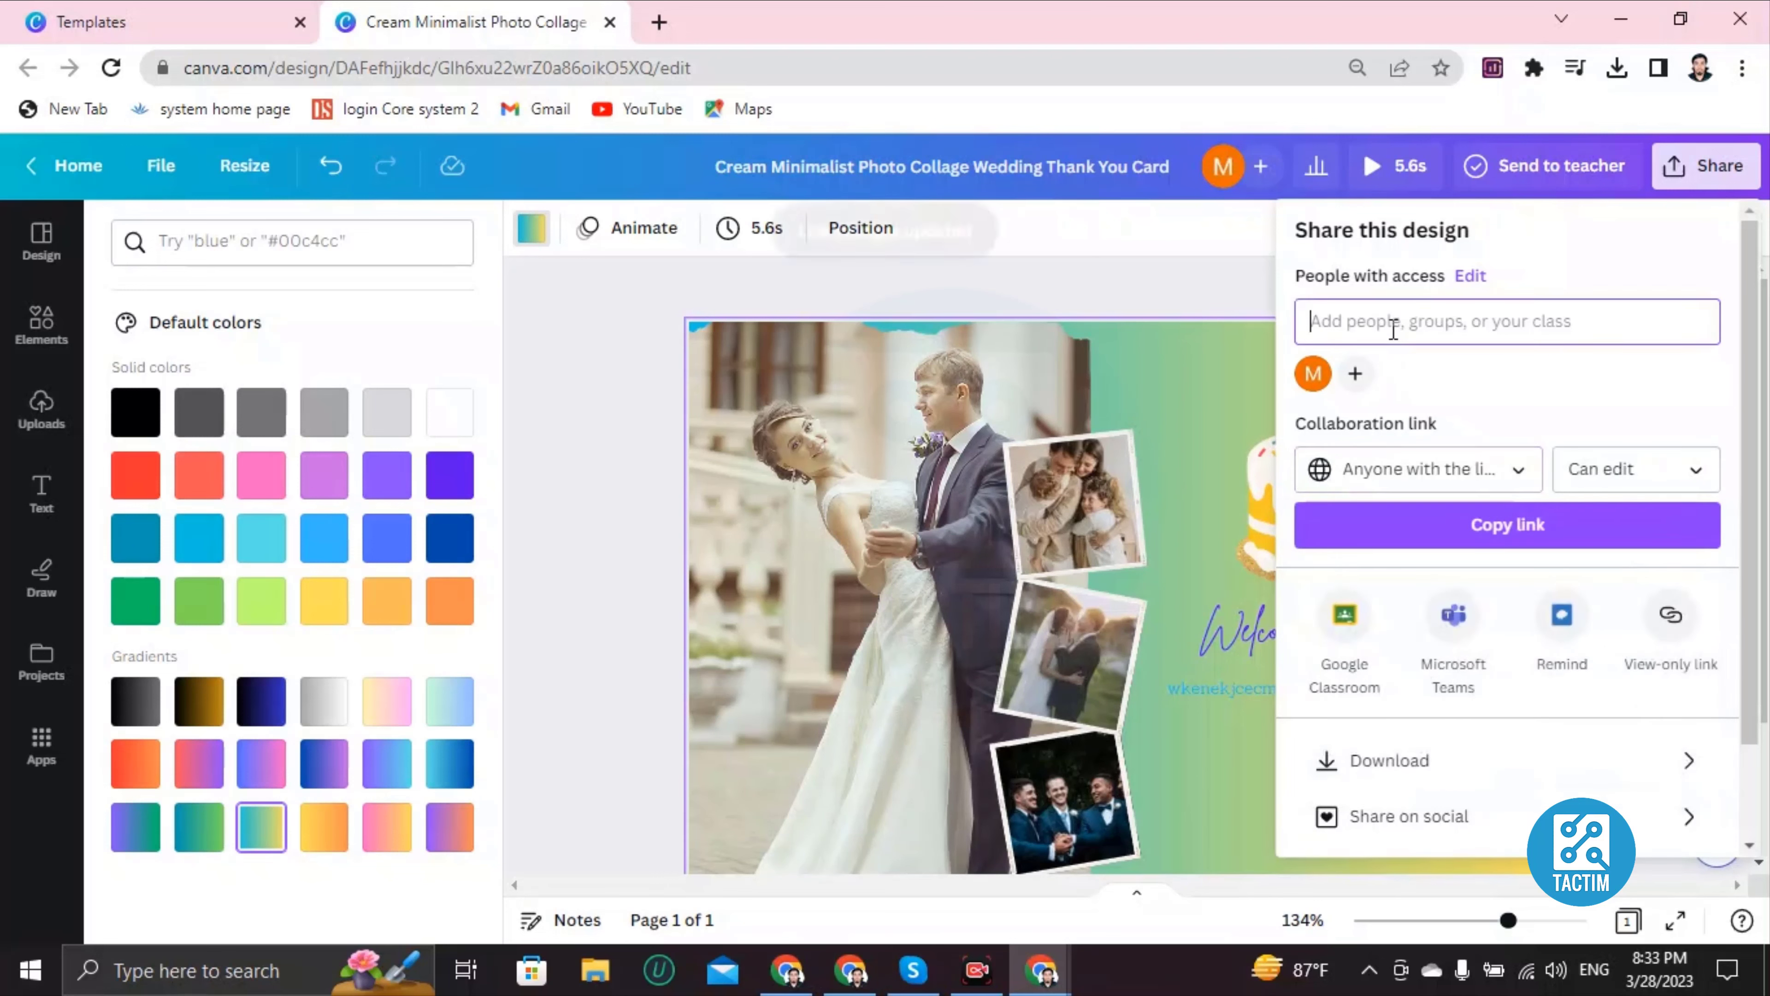
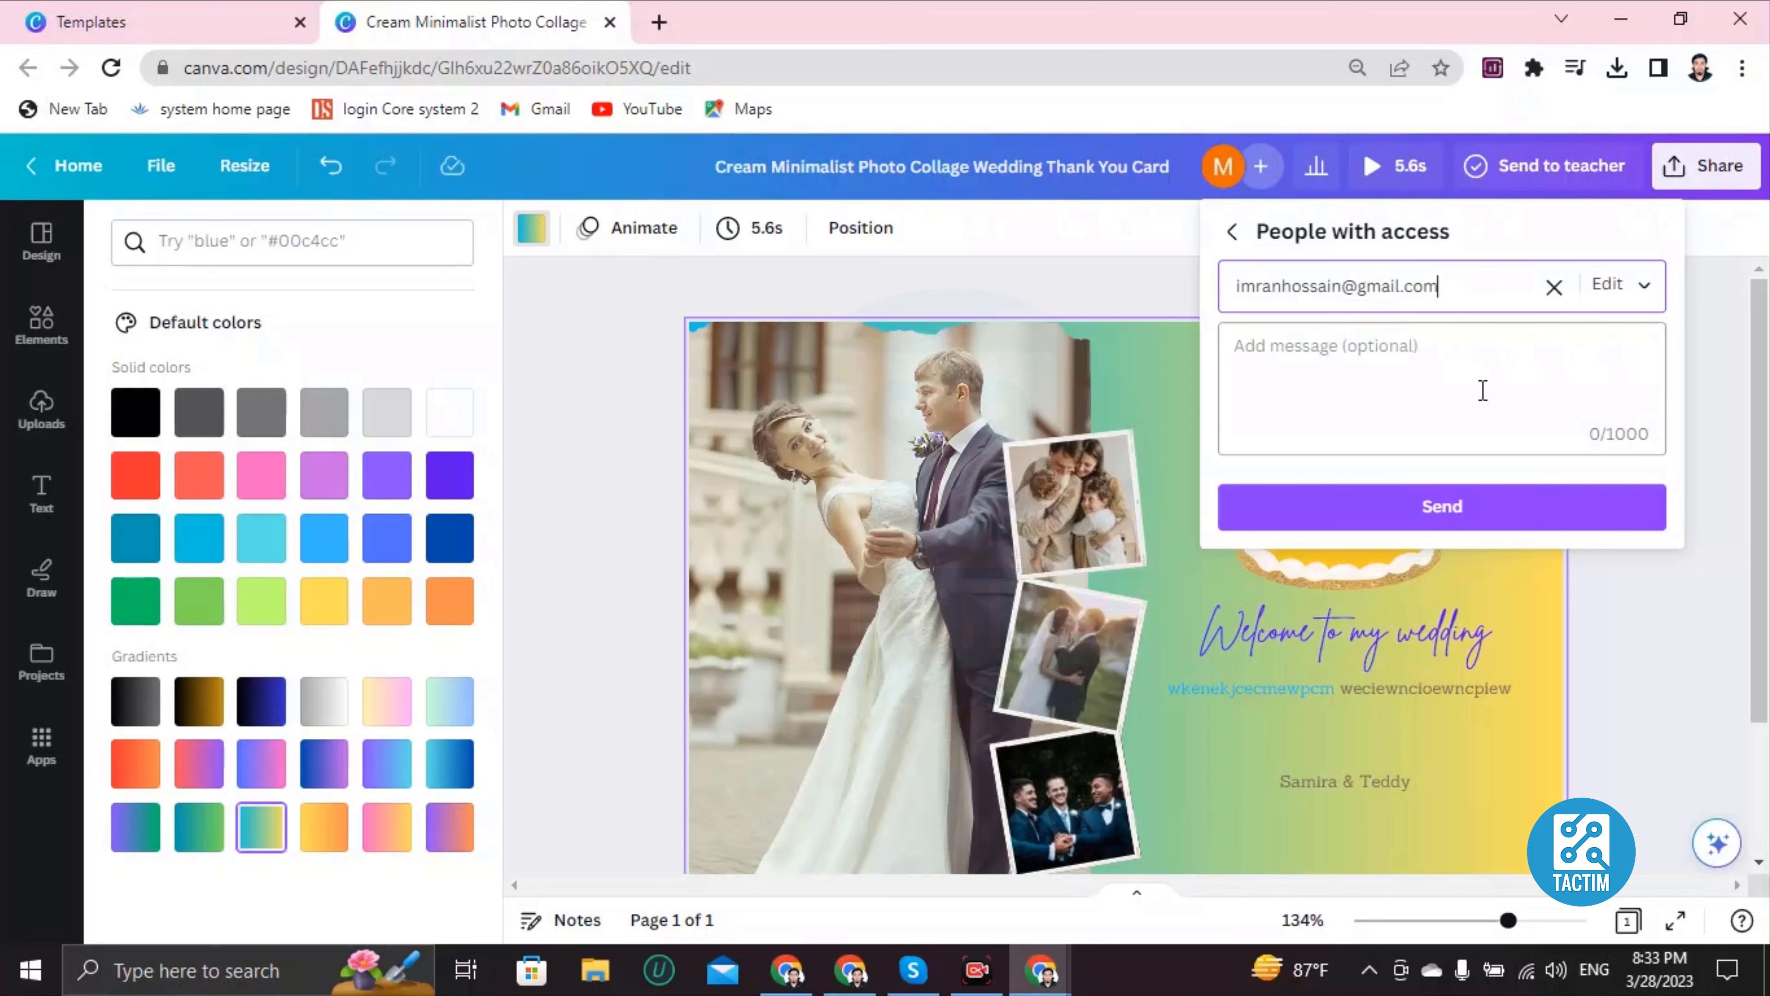
Step: Enter a person's e-mail address in Add people, then clear it to reveal the People with access list
click(1554, 287)
mouse_move(1479, 324)
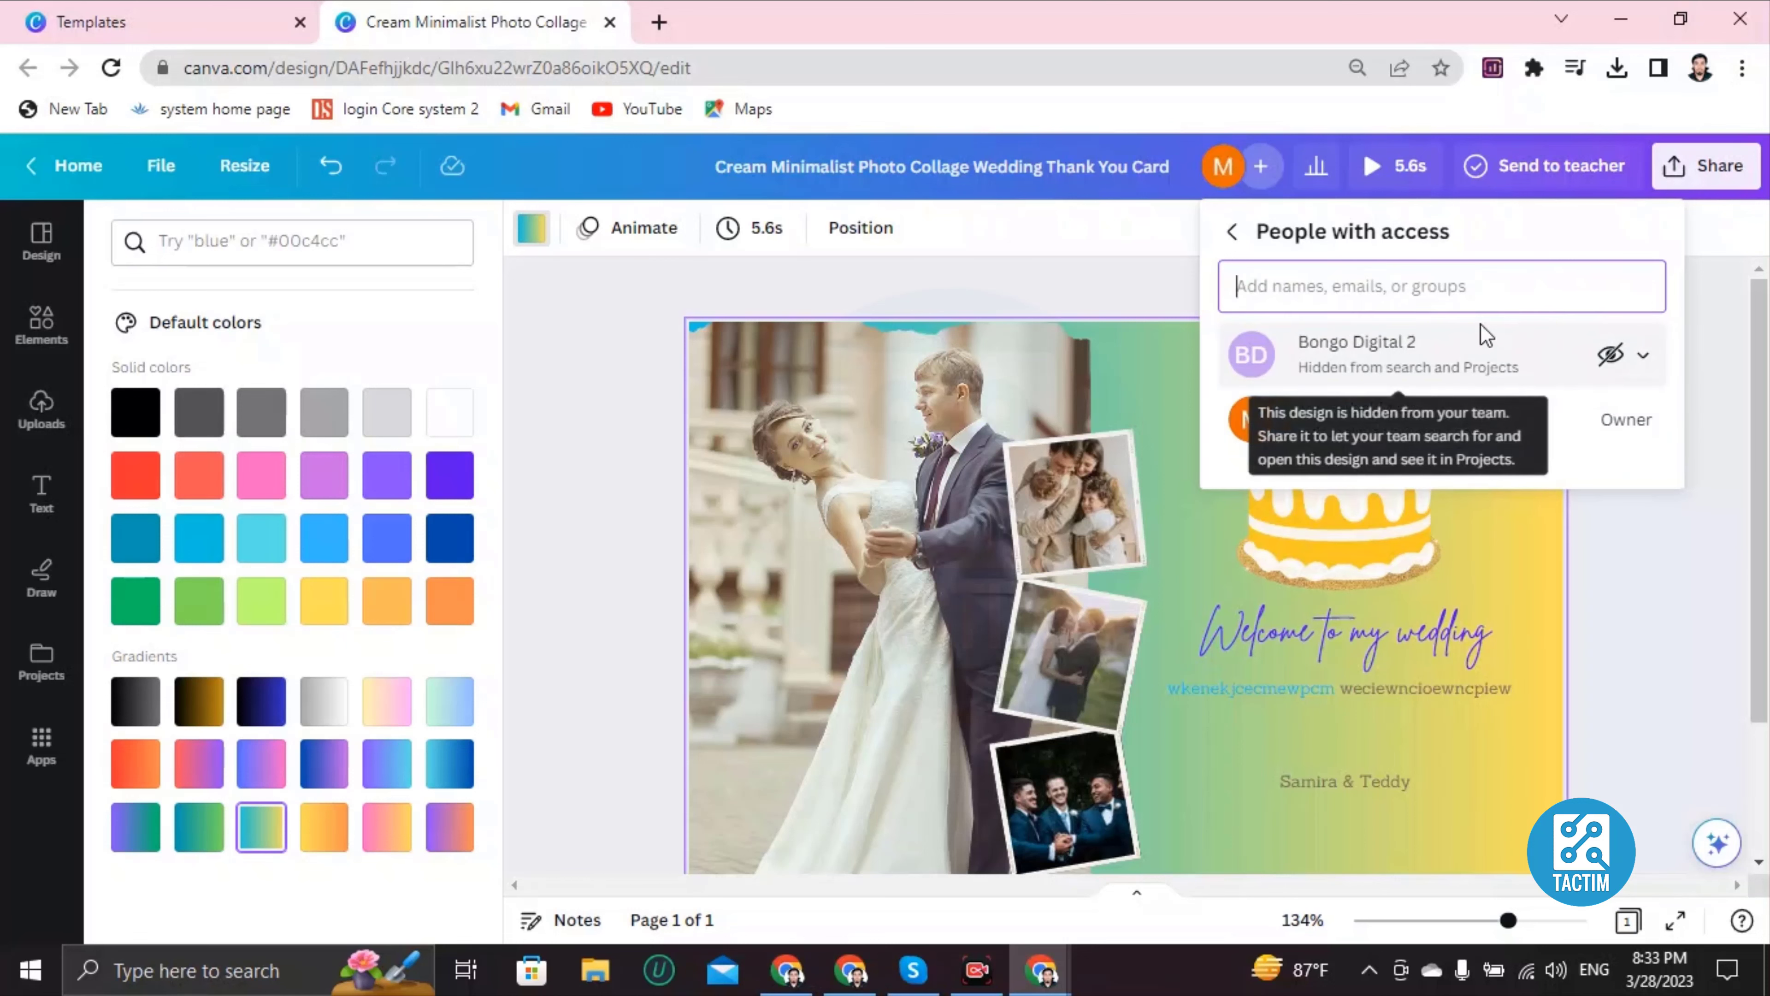